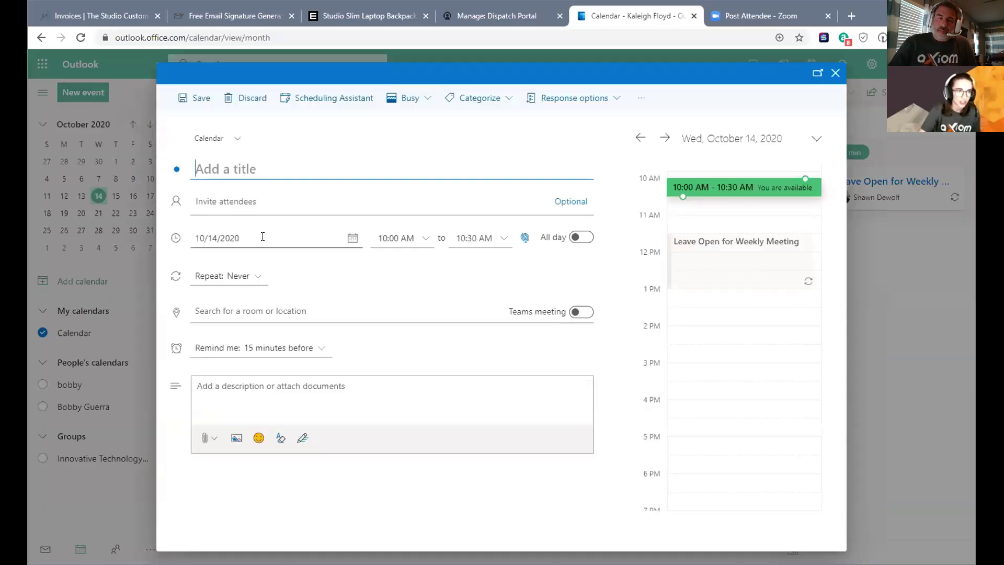
{"action": "left_click", "coordinate": [333, 108]}
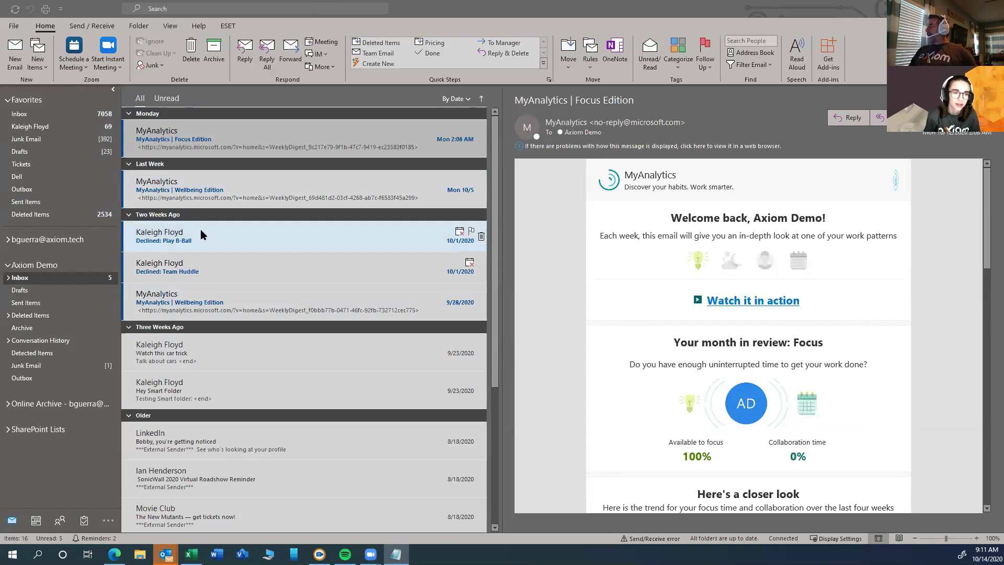
{"action": "left_click", "coordinate": [141, 163]}
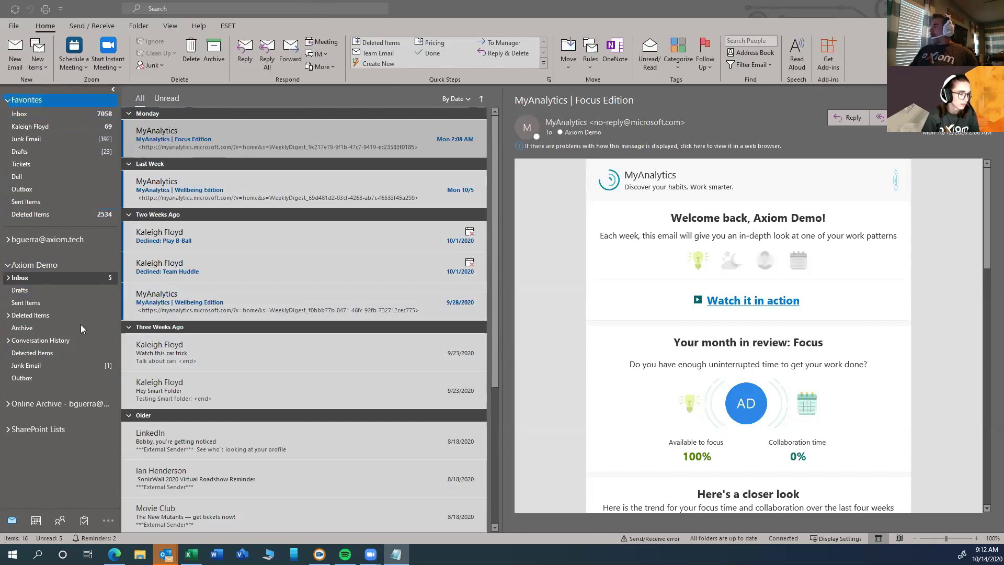
{"action": "left_click", "coordinate": [314, 115]}
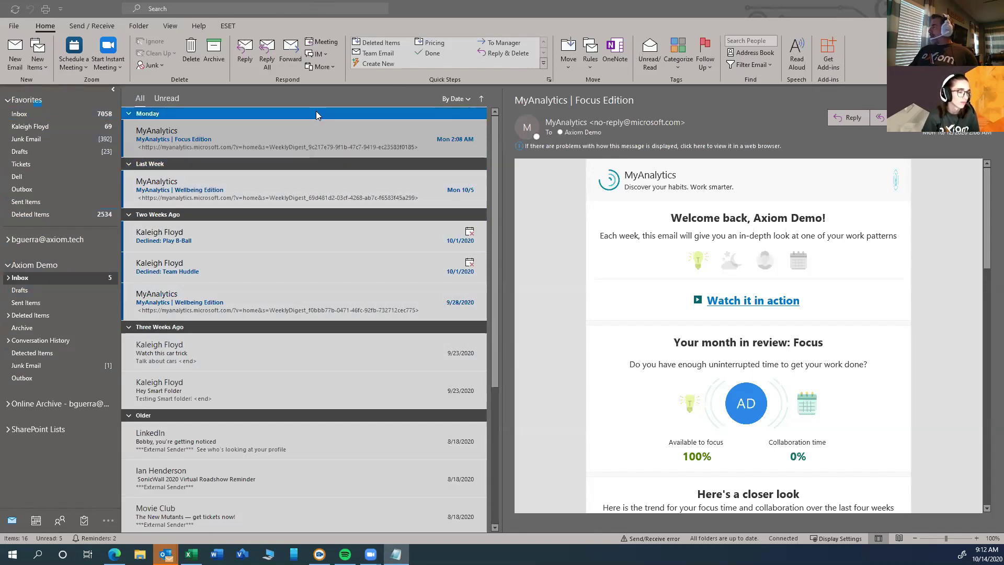
{"action": "key", "text": "Down"}
{"action": "left_click", "coordinate": [769, 243]}
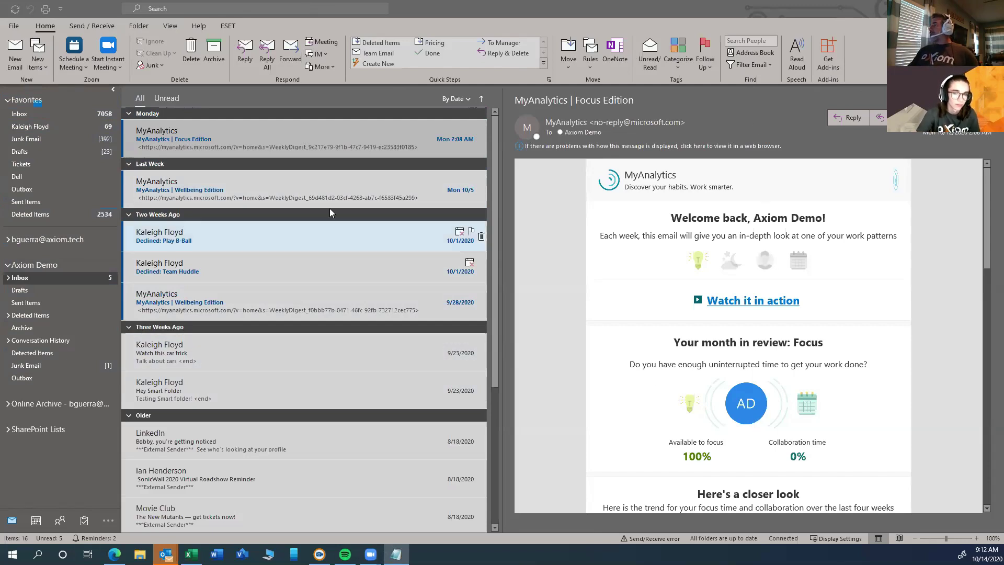
Examine the viewing, send/receive, folder and home command sets of the desktop Outlook.
{"action": "left_click", "coordinate": [170, 25]}
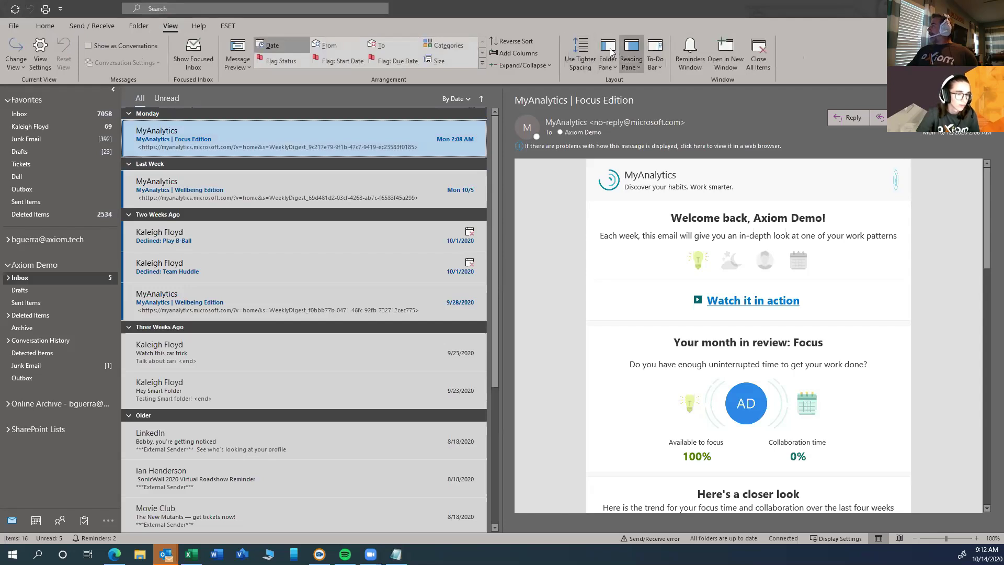
{"action": "left_click", "coordinate": [45, 27]}
{"action": "left_click", "coordinate": [90, 25]}
{"action": "left_click", "coordinate": [139, 26]}
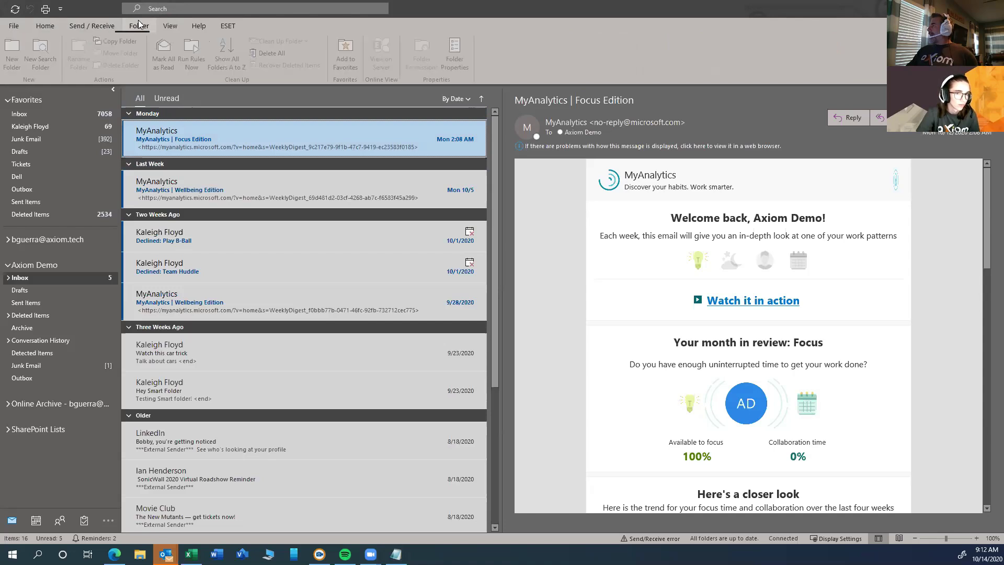
{"action": "left_click", "coordinate": [169, 25]}
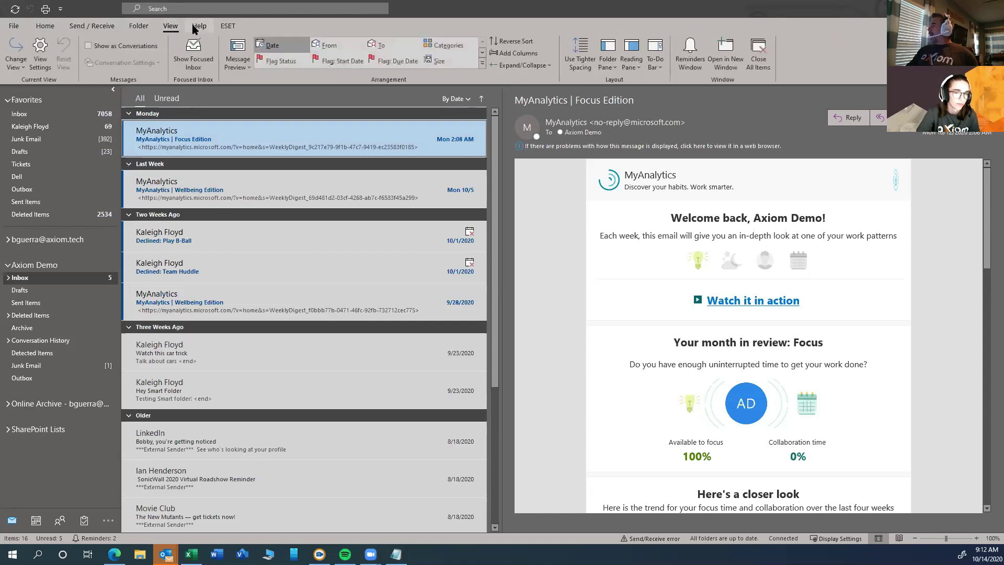
{"action": "left_click", "coordinate": [107, 25]}
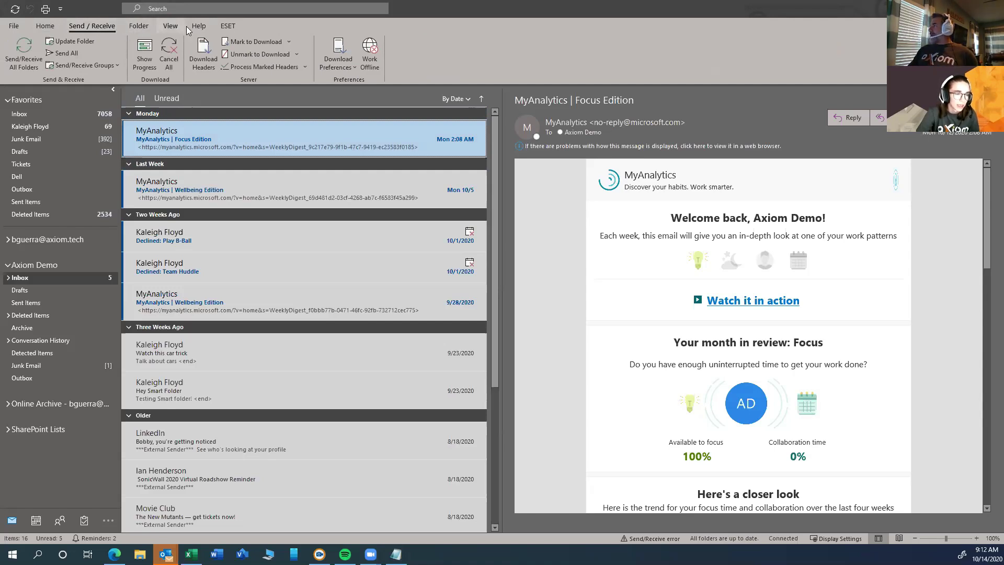
{"action": "left_click", "coordinate": [46, 26]}
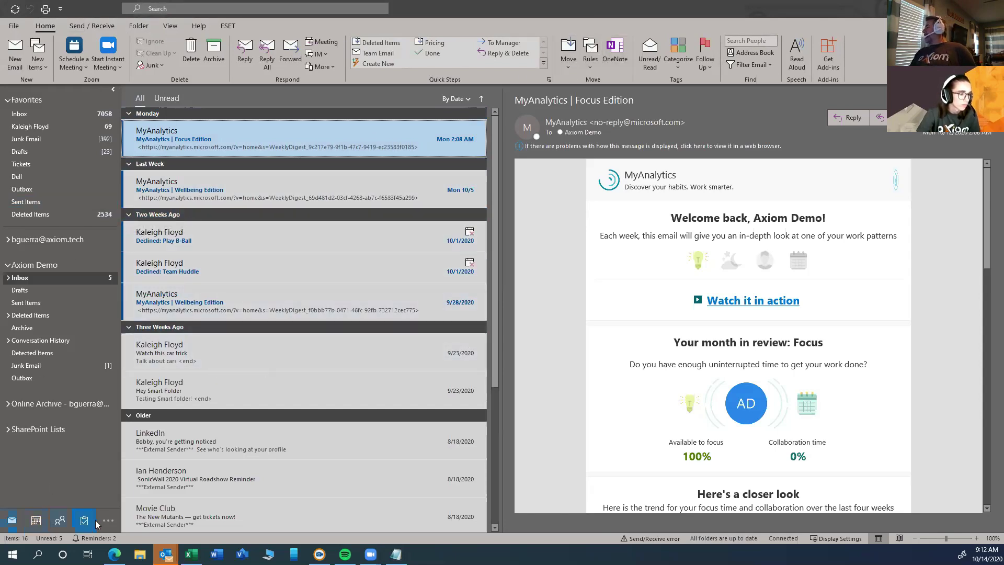
{"action": "mouse_move", "coordinate": [60, 521]}
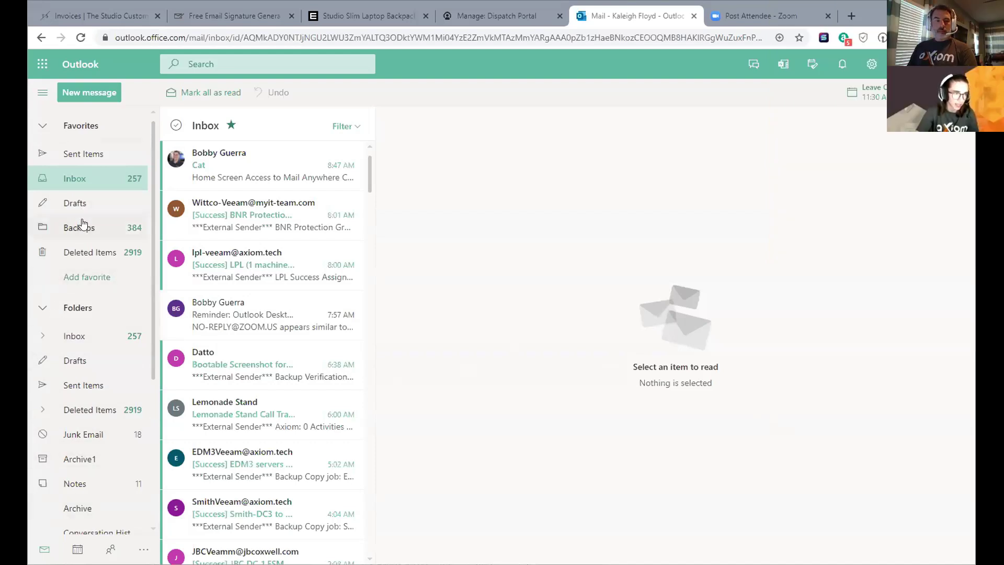
In Outlook on the web, view the Archive1 folder, return to the Inbox and look through the folder list.
{"action": "left_click", "coordinate": [108, 459]}
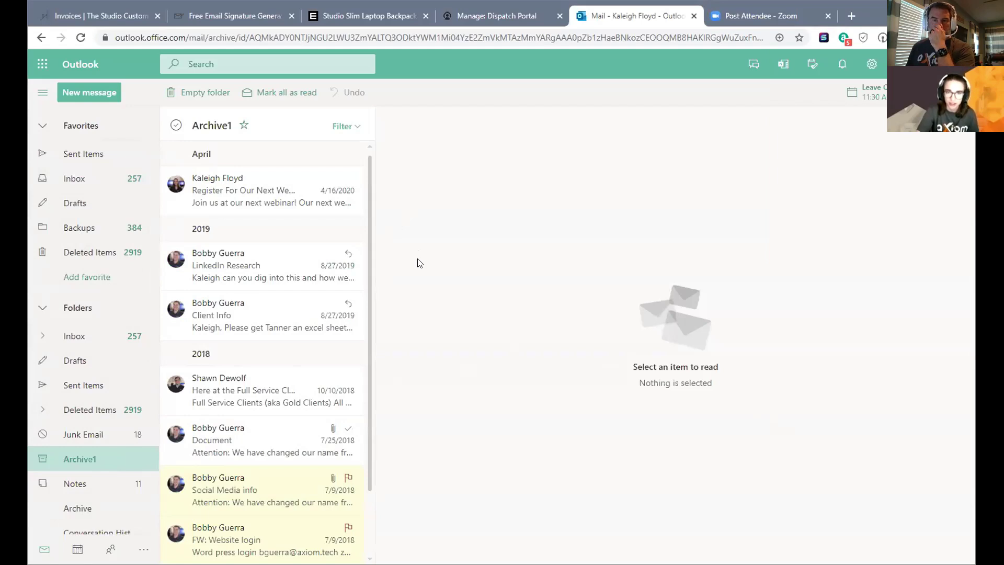
{"action": "left_click", "coordinate": [84, 181]}
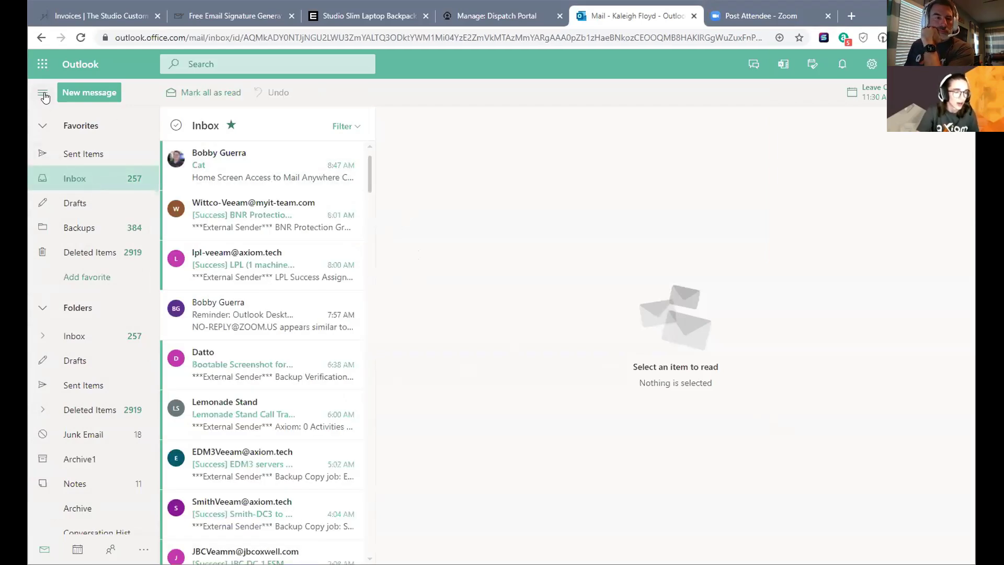
{"action": "scroll", "coordinate": [135, 321], "scroll_direction": "down", "scroll_amount": 4}
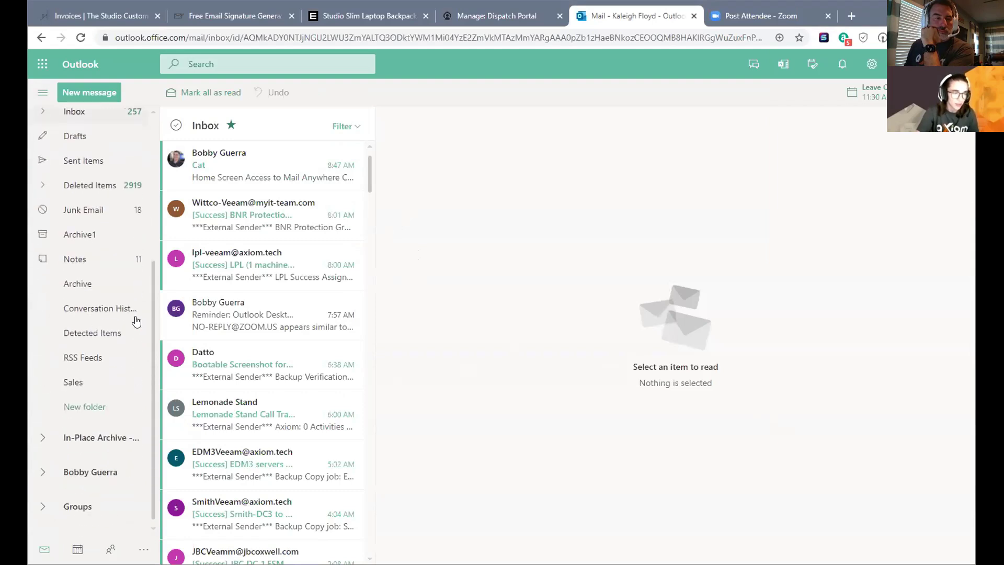
{"action": "scroll", "coordinate": [135, 320], "scroll_direction": "up", "scroll_amount": 5}
Open the "Cat" email from the Inbox and widen the message list beside it.
{"action": "mouse_move", "coordinate": [305, 302]}
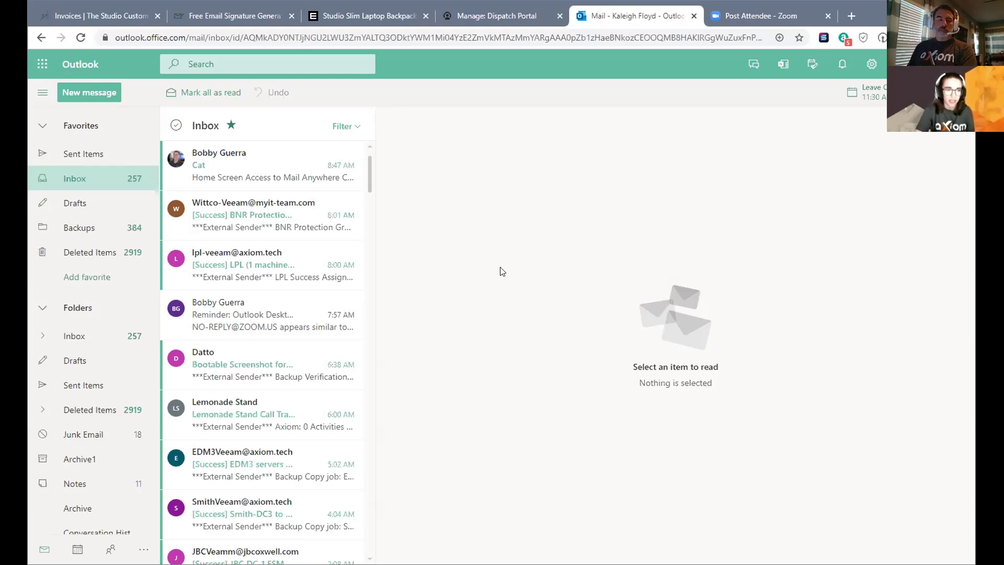
{"action": "left_click", "coordinate": [256, 190]}
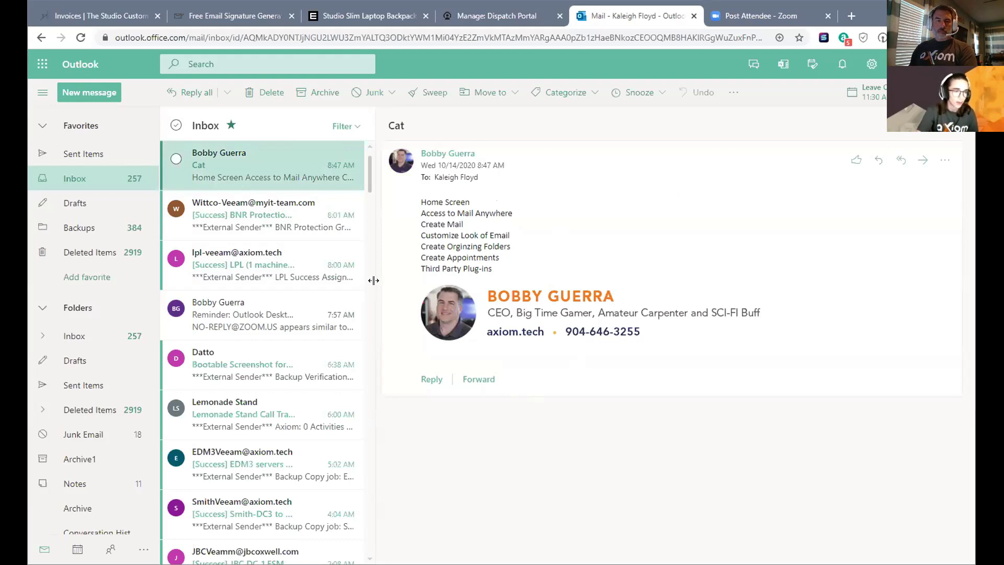
{"action": "left_click_drag", "start_coordinate": [373, 280], "coordinate": [441, 295]}
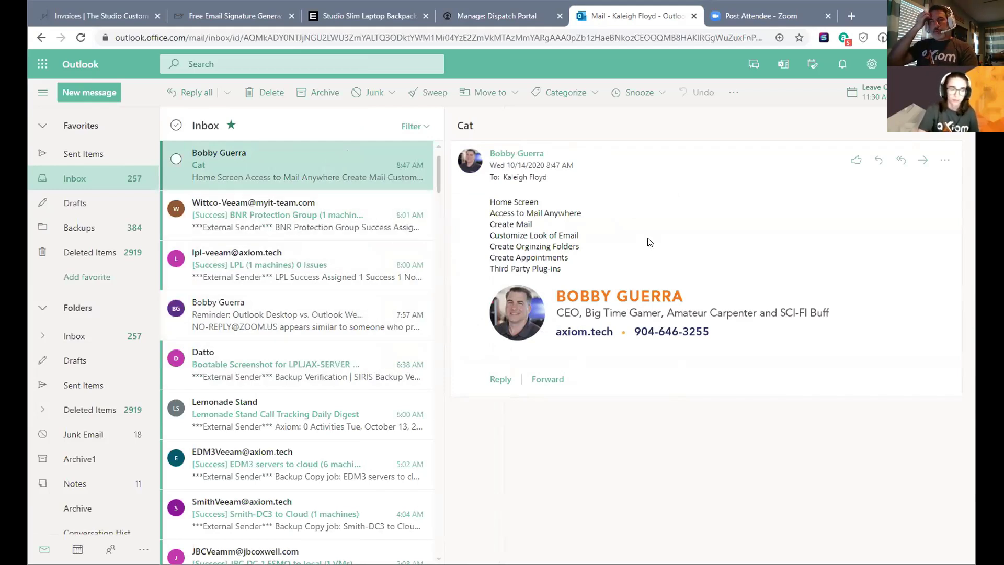
In the Outlook settings, try the Medium and Compact display densities, and switch back to Full.
{"action": "left_click", "coordinate": [872, 73]}
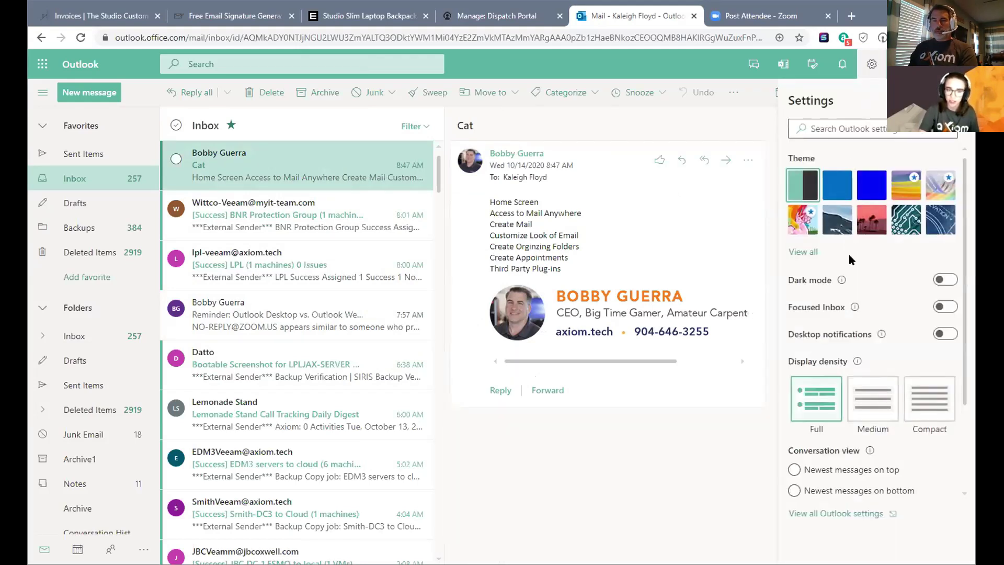
{"action": "scroll", "coordinate": [933, 330], "scroll_direction": "down", "scroll_amount": 1}
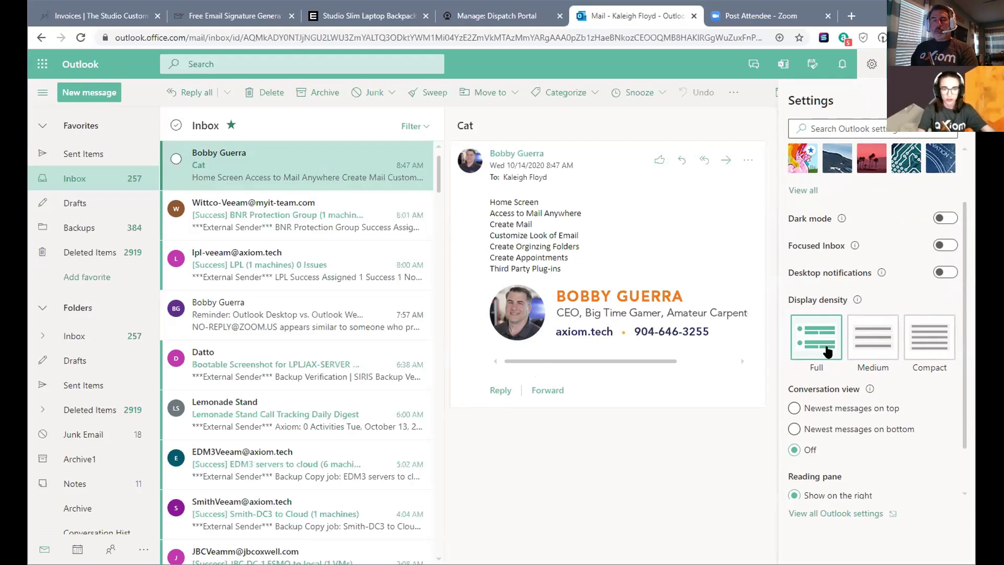
{"action": "left_click", "coordinate": [871, 351]}
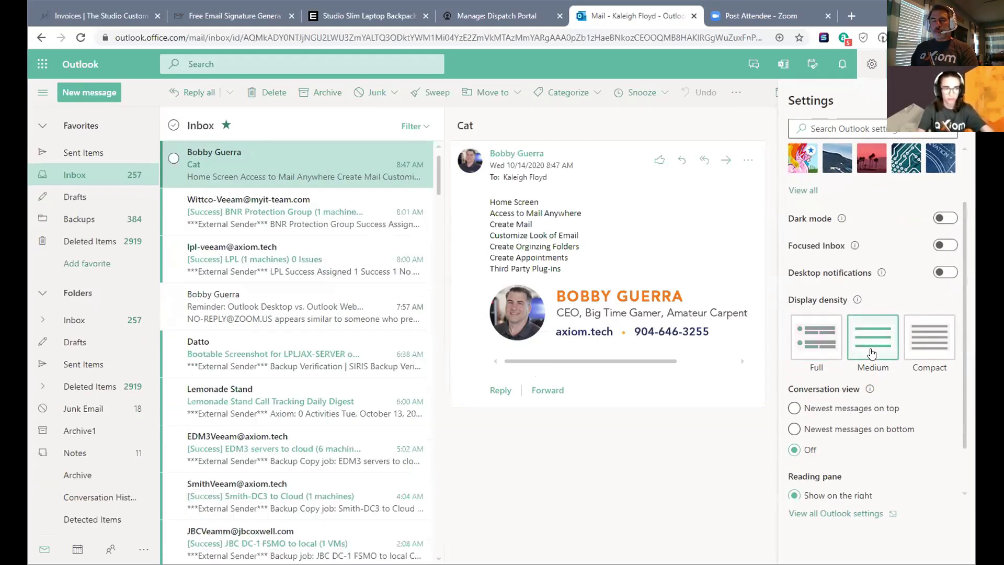
{"action": "left_click", "coordinate": [919, 349]}
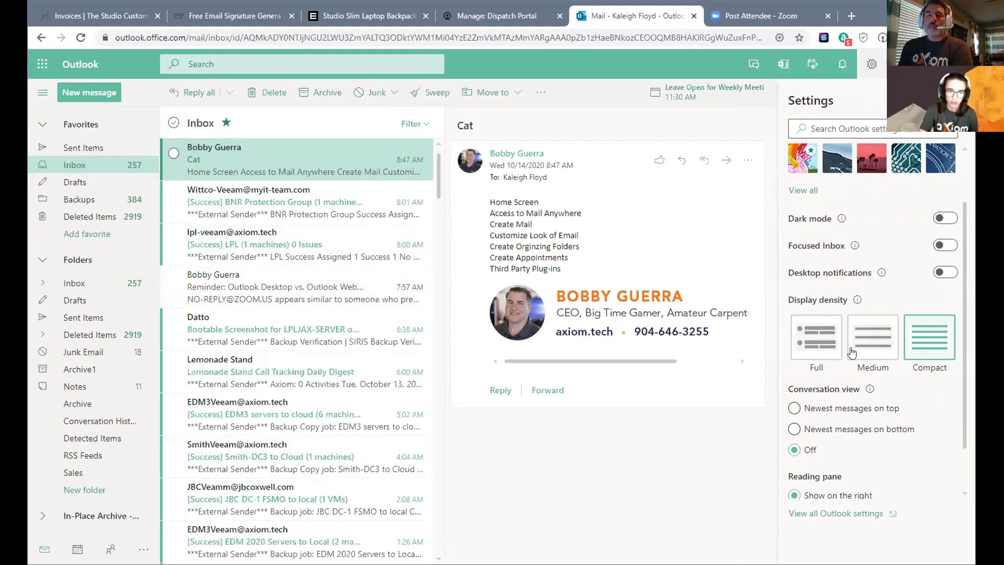
{"action": "left_click", "coordinate": [826, 354]}
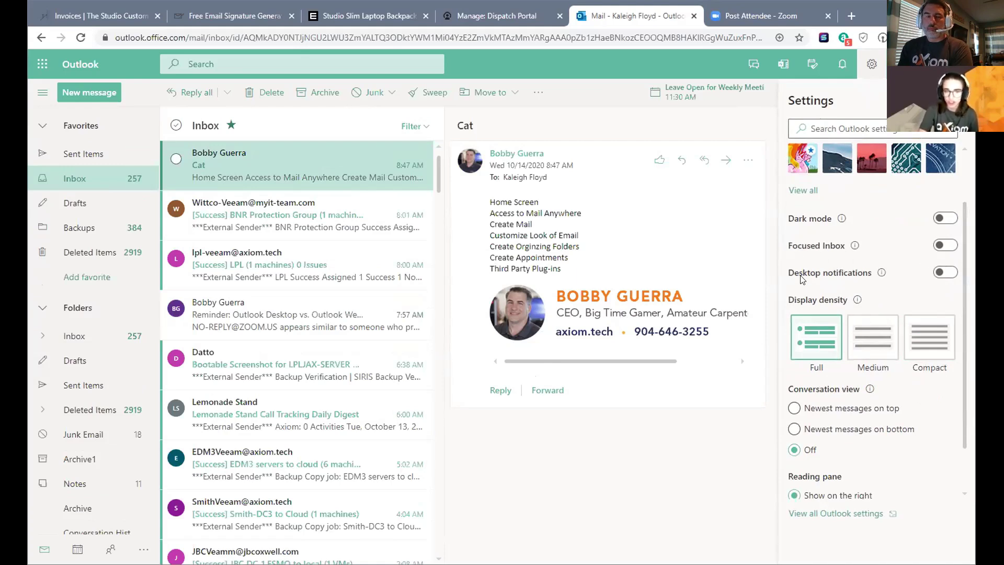
Try dark mode, turn it off again and close the settings.
{"action": "scroll", "coordinate": [865, 313], "scroll_direction": "down", "scroll_amount": 2}
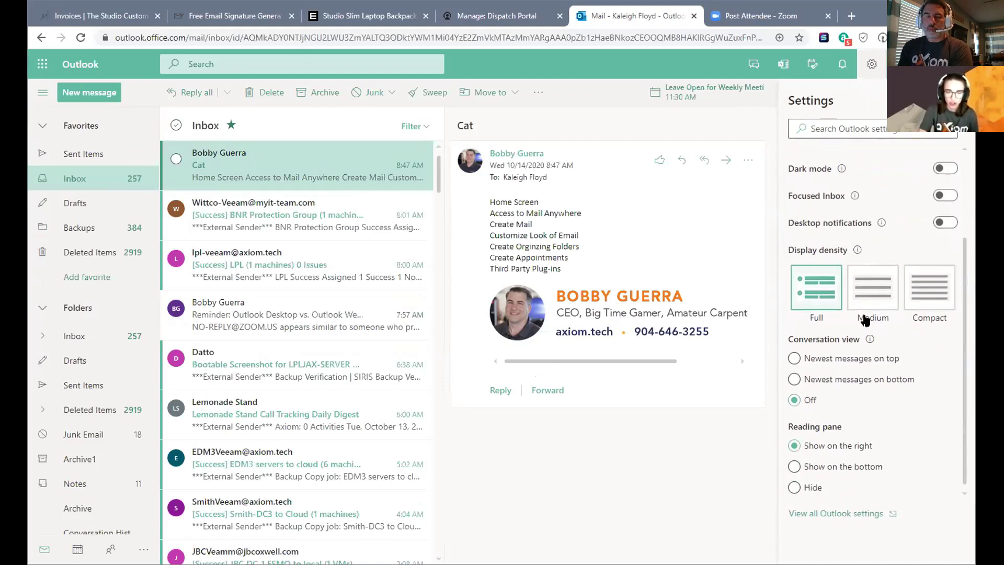
{"action": "left_click", "coordinate": [933, 173]}
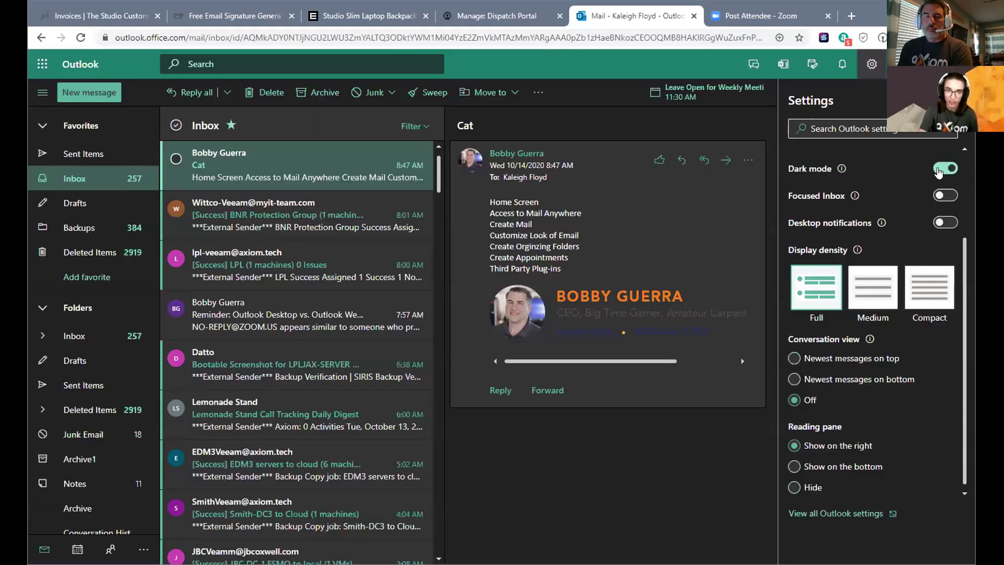
{"action": "left_click", "coordinate": [943, 168]}
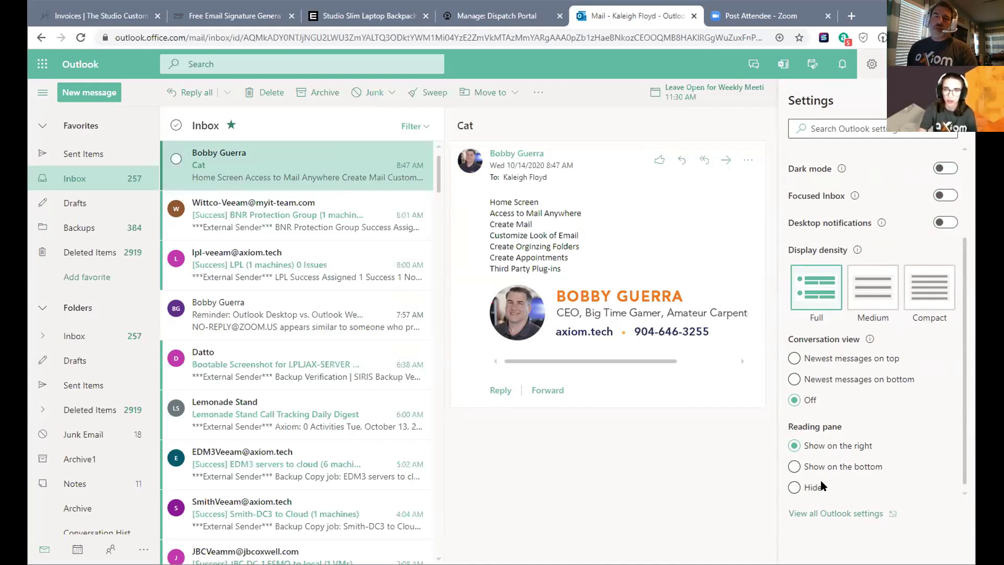
{"action": "left_click", "coordinate": [871, 64]}
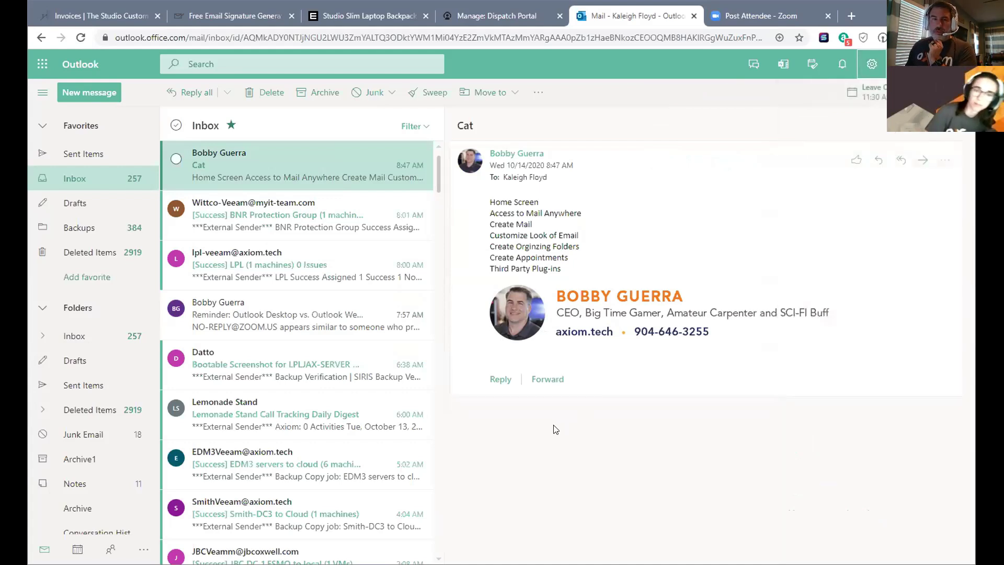
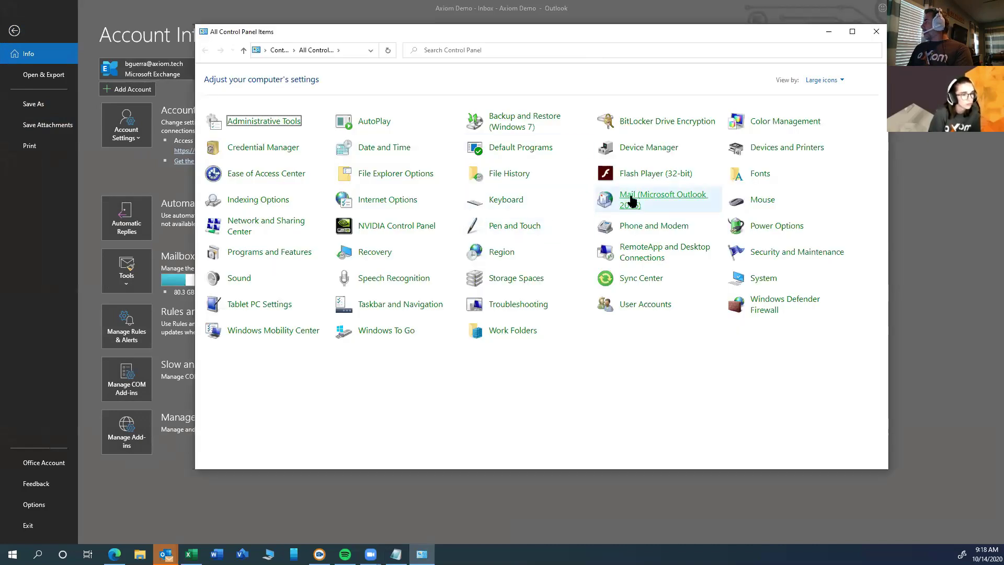
Open the Mail (Microsoft Outlook) setup from the Control Panel and show the mail profiles set up on the computer.
{"action": "left_click", "coordinate": [631, 200]}
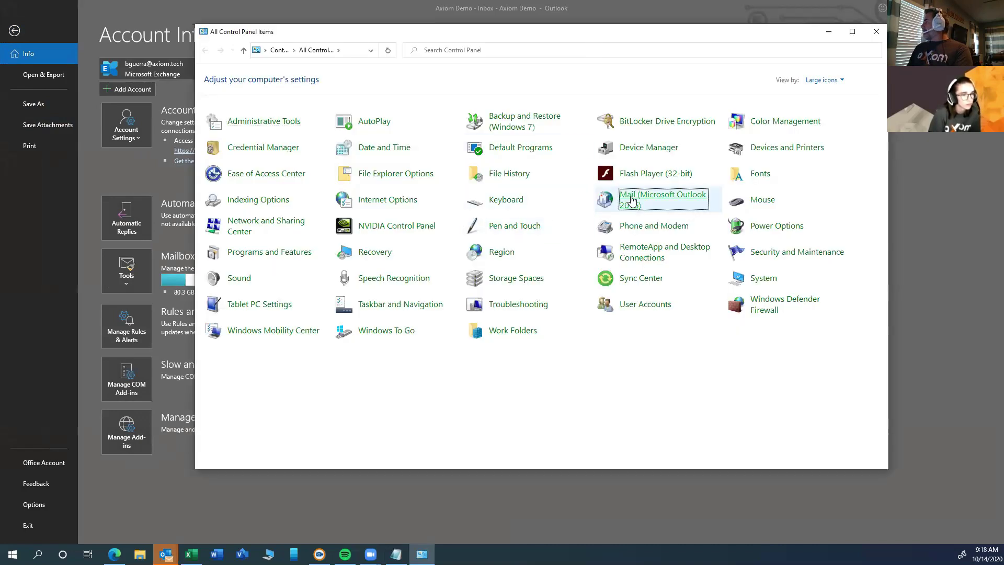
{"action": "left_click", "coordinate": [632, 201]}
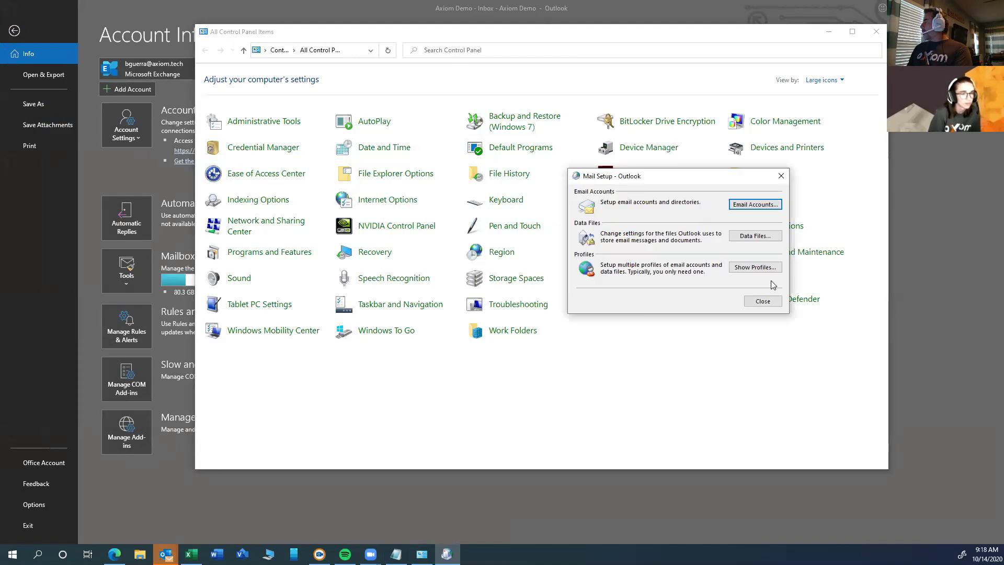
{"action": "left_click", "coordinate": [766, 270]}
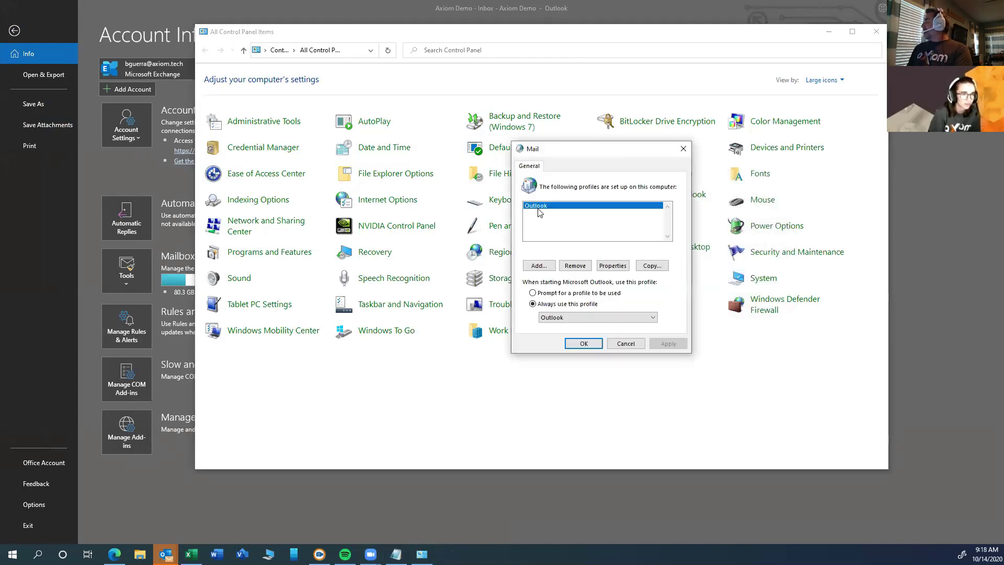
{"action": "left_click", "coordinate": [545, 268]}
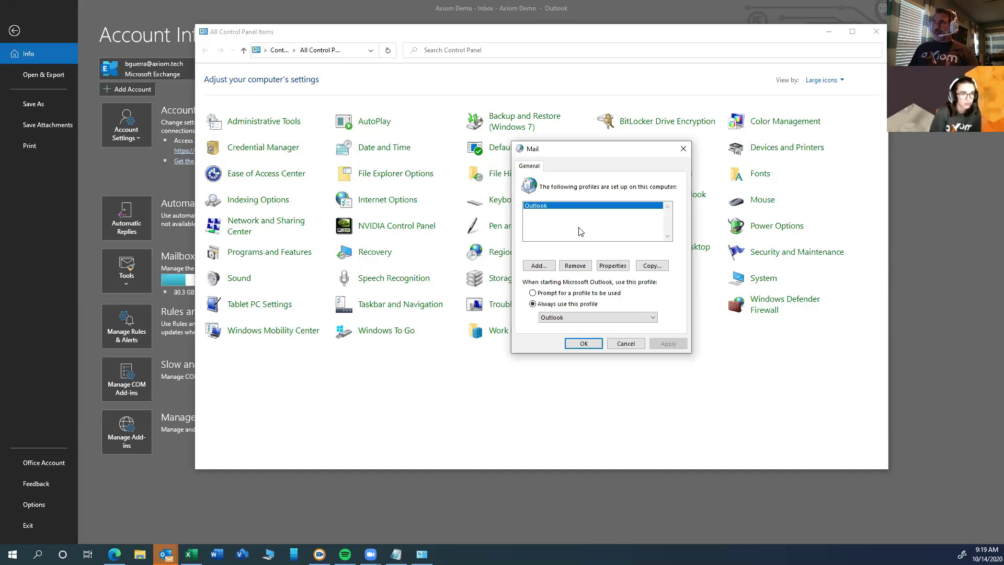
Close the Control Panel and the mail profiles dialog, and return from the account information to the inbox.
{"action": "key", "text": "Escape"}
{"action": "left_click", "coordinate": [878, 32]}
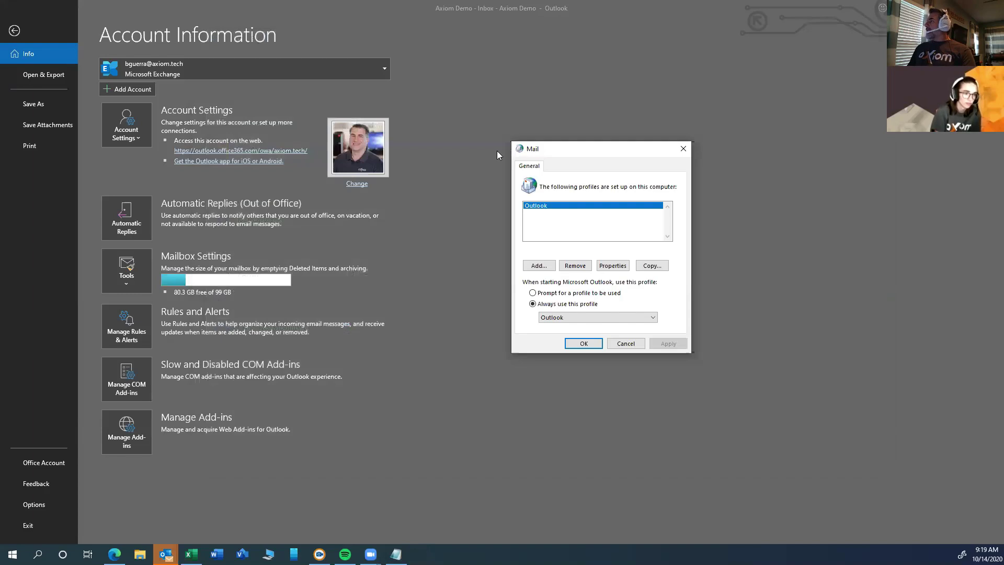
{"action": "left_click", "coordinate": [684, 149]}
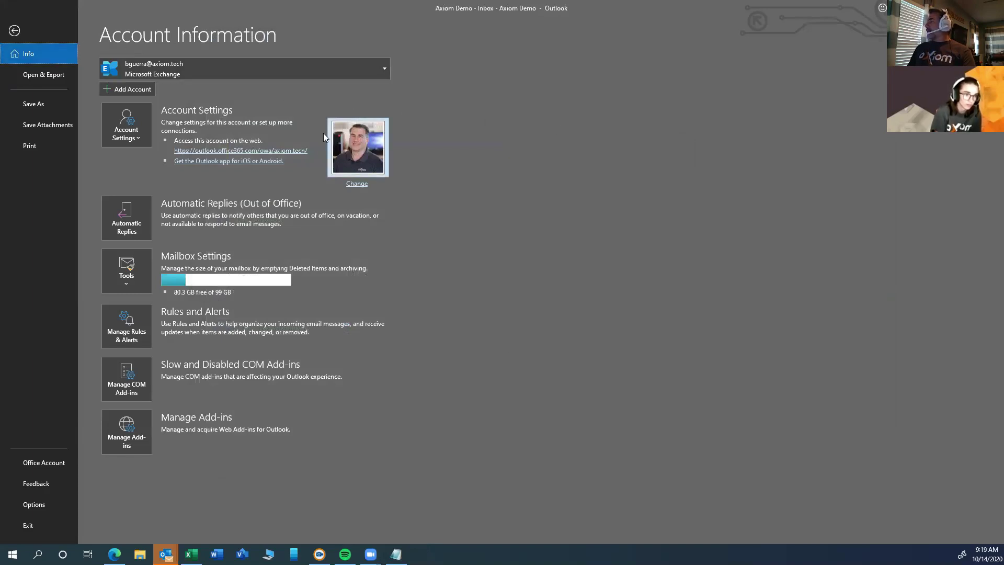
{"action": "left_click", "coordinate": [15, 29]}
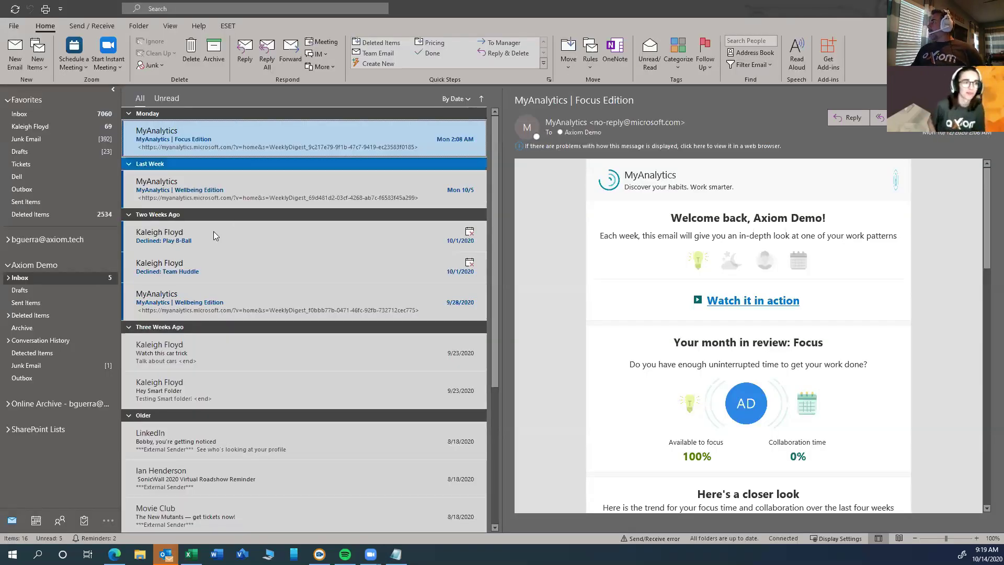
Switch to Microsoft Edge and open a new InPrivate window.
{"action": "left_click", "coordinate": [256, 215]}
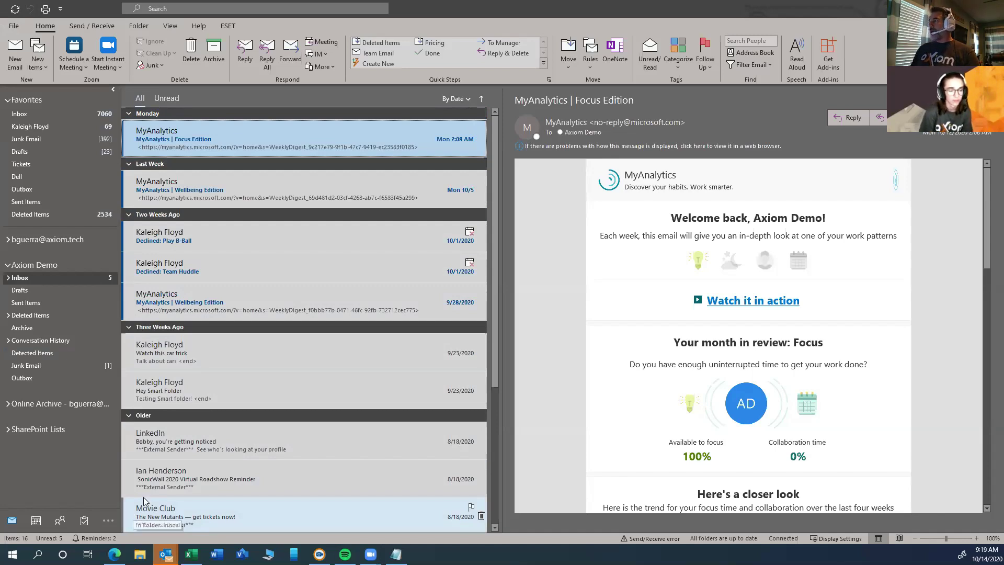
{"action": "left_click", "coordinate": [115, 553]}
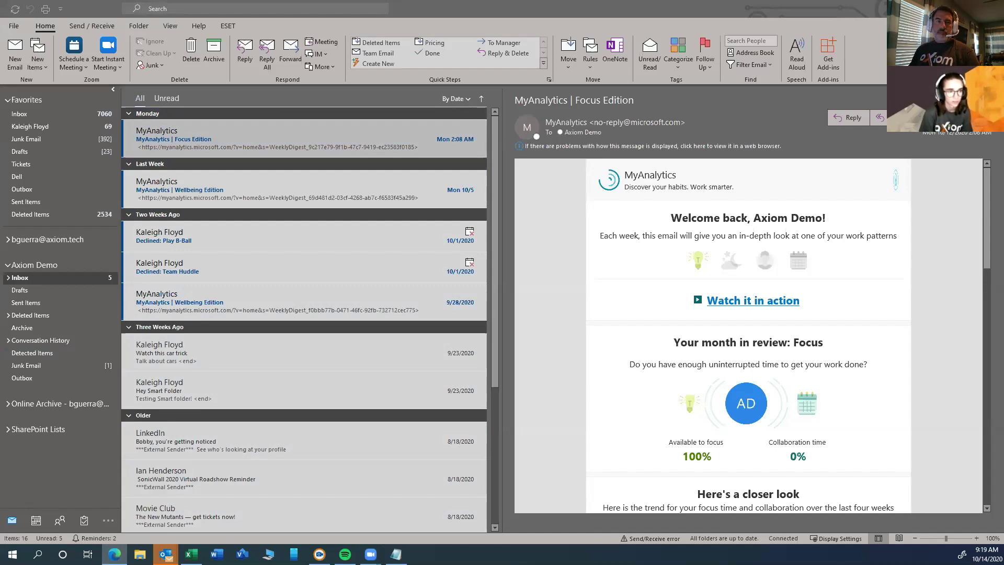
{"action": "key", "text": "alt+Tab"}
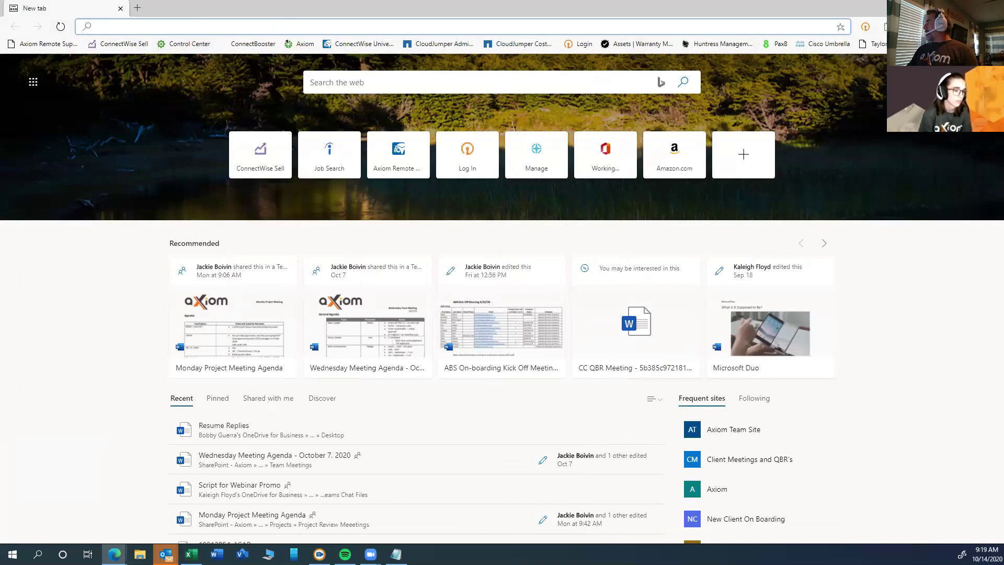
{"action": "key", "text": "alt+f"}
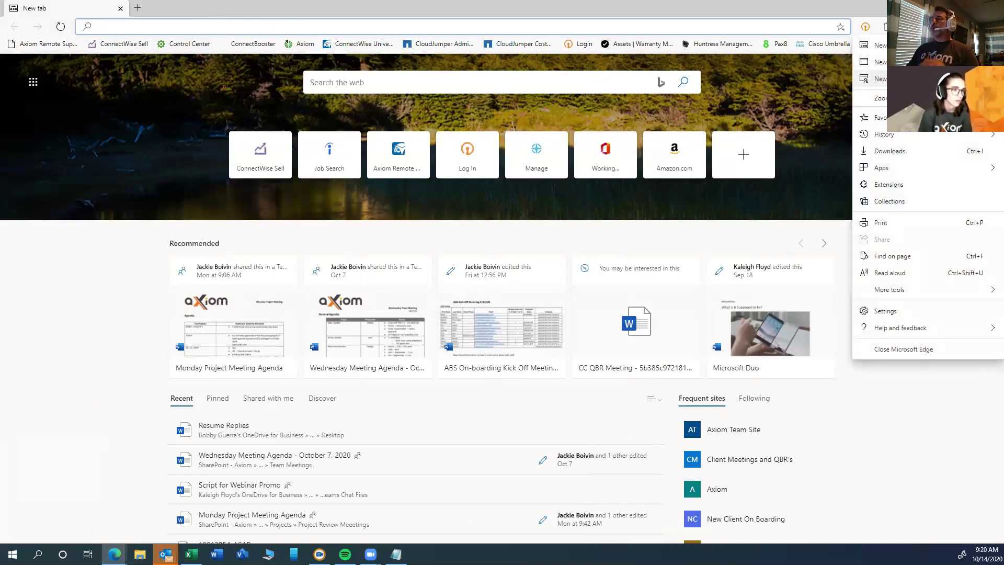
{"action": "key", "text": "ctrl+shift+n"}
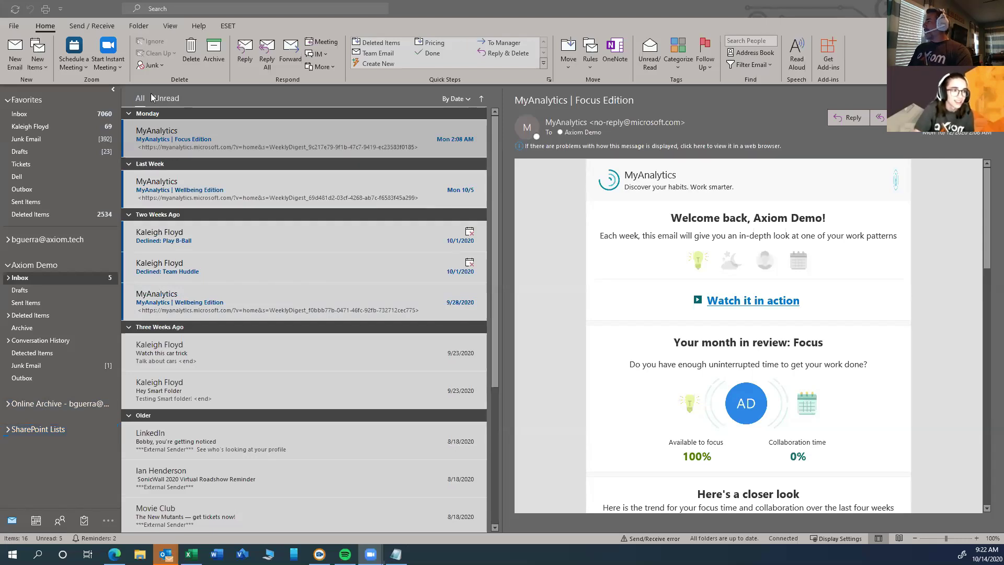
In the desktop Outlook, show the types of new items that can be created and start a new email message.
{"action": "left_click", "coordinate": [14, 59]}
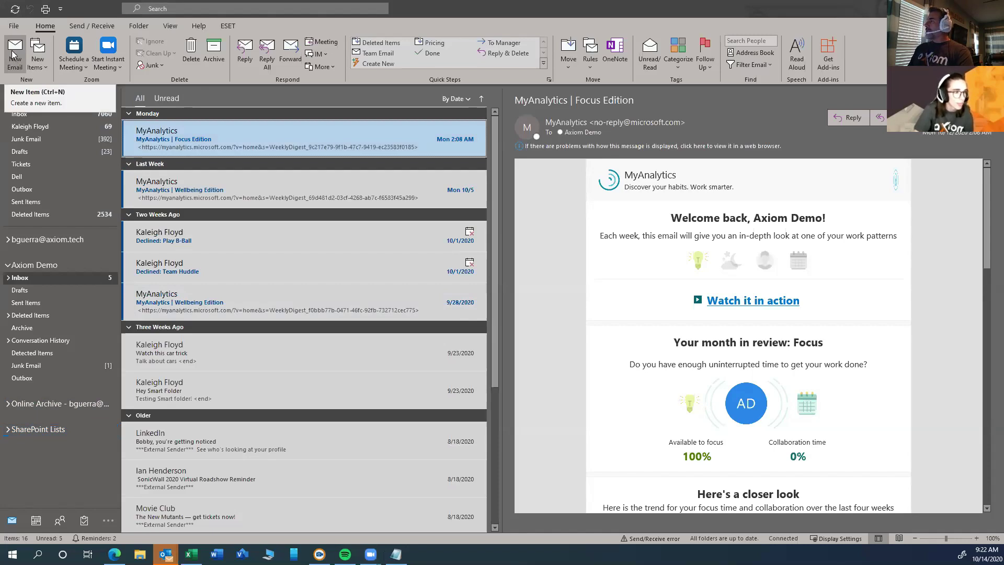
{"action": "left_click", "coordinate": [46, 66]}
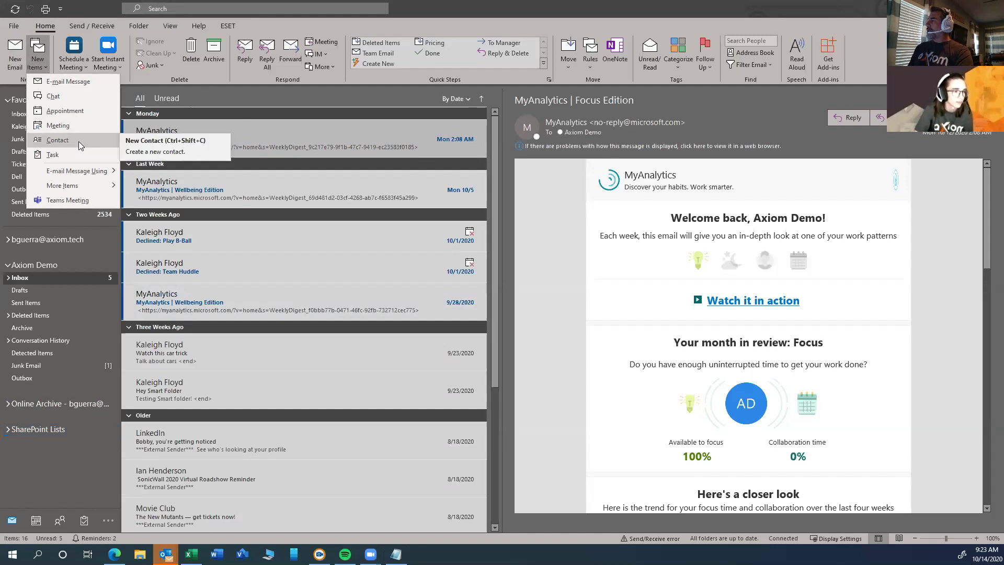
{"action": "left_click", "coordinate": [13, 50]}
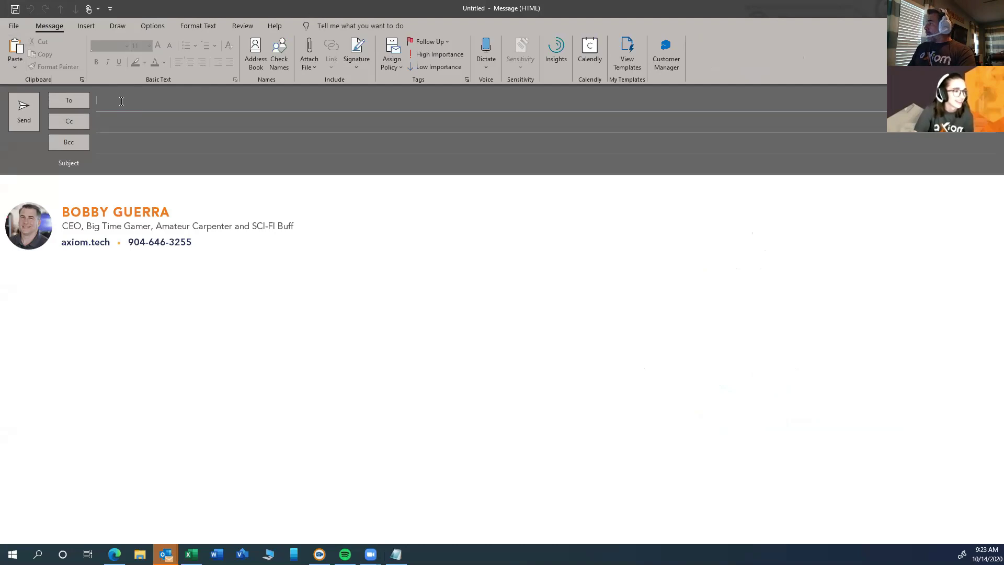
Address the message to a suggested recent contact and enter the subject "Wax the Cat".
{"action": "type", "text": "k"}
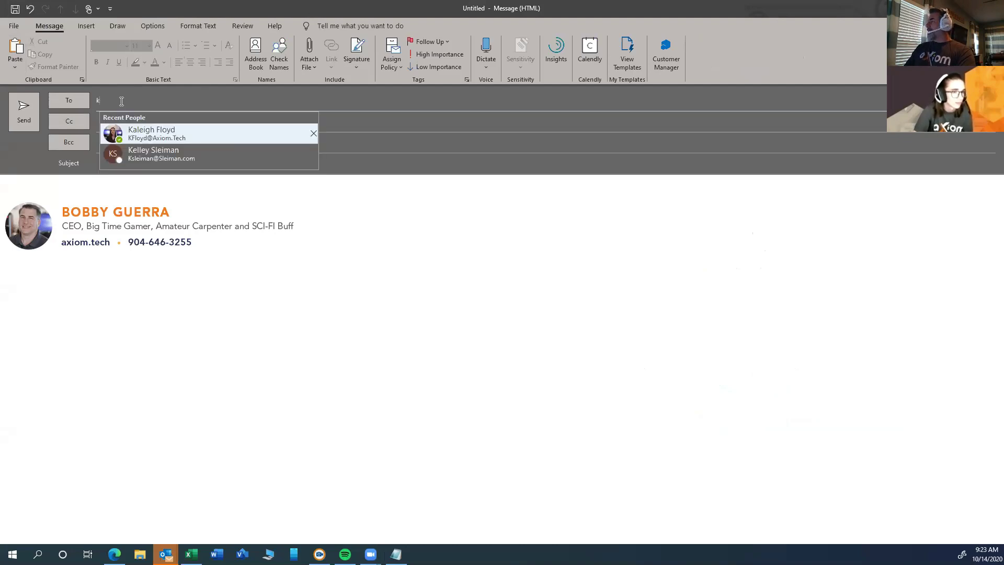
{"action": "left_click", "coordinate": [162, 134]}
{"action": "left_click", "coordinate": [137, 164]}
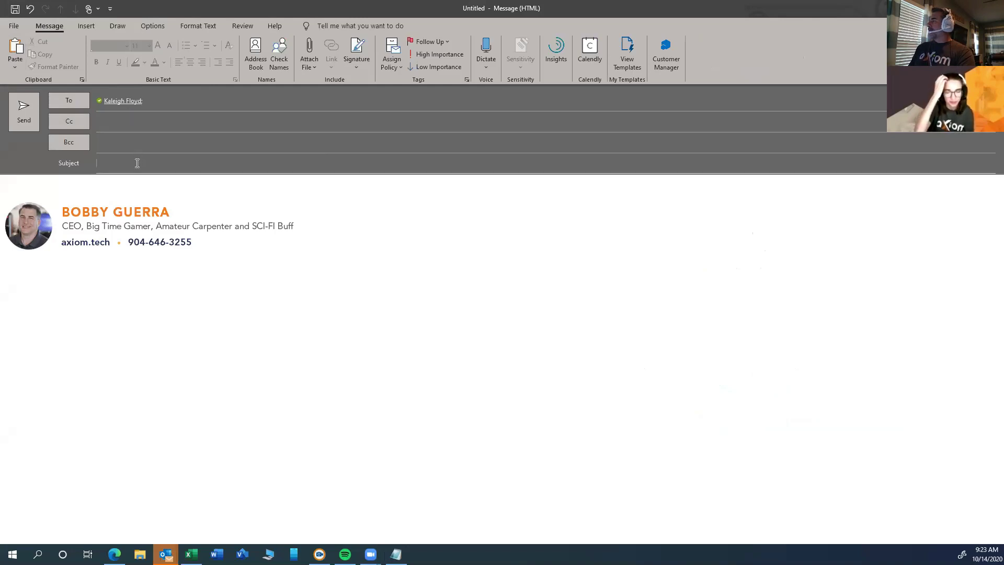
{"action": "type", "text": "Wa"}
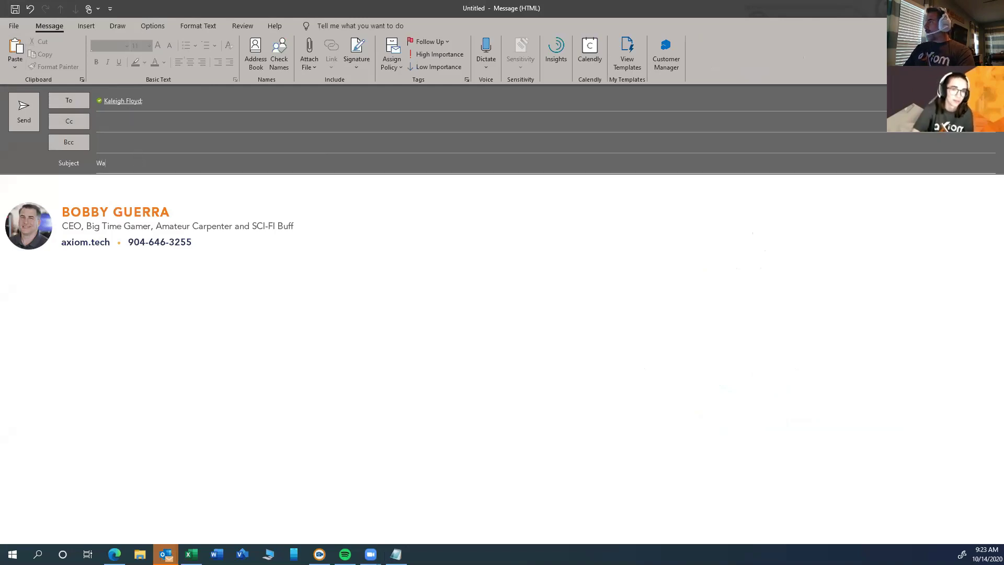
{"action": "type", "text": "x the Cat"}
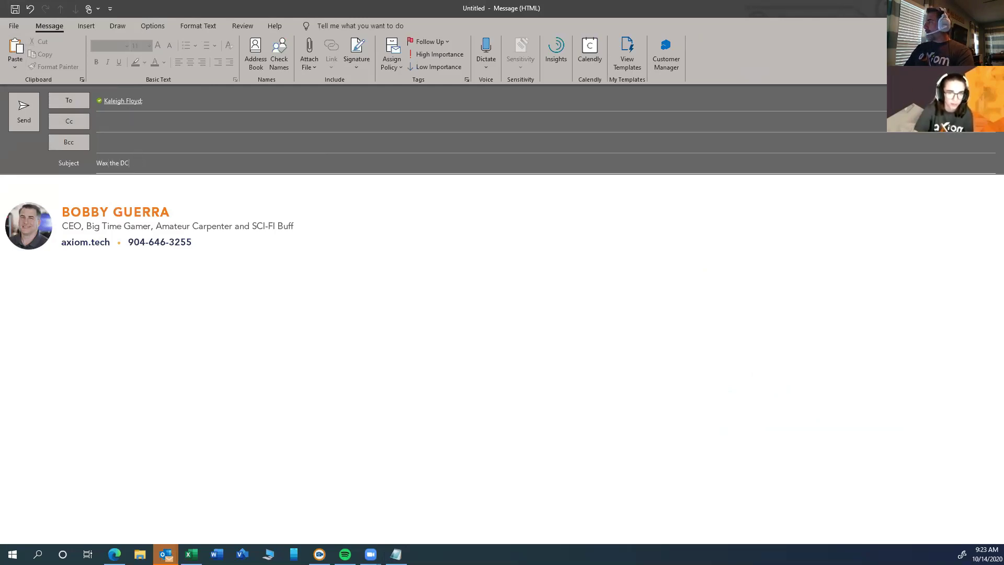
{"action": "left_click", "coordinate": [40, 180]}
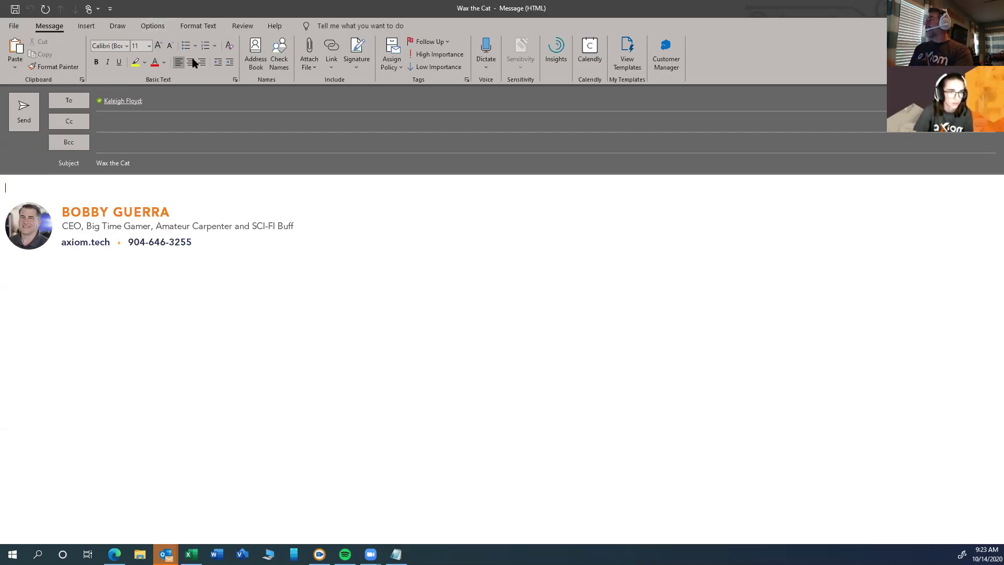
In the message options, hide the Bcc field, show it again, and also show the From field.
{"action": "left_click", "coordinate": [157, 28]}
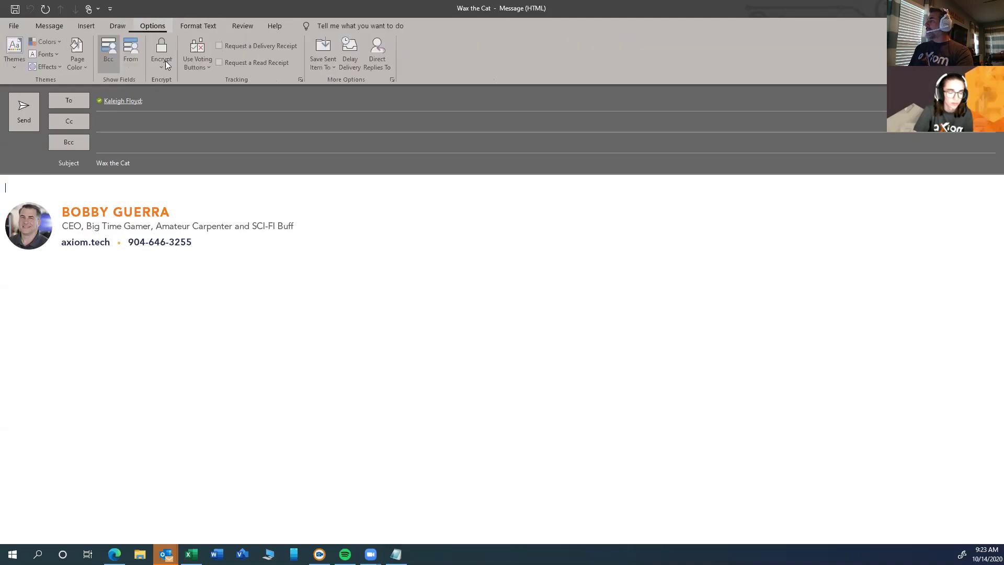
{"action": "left_click", "coordinate": [110, 51]}
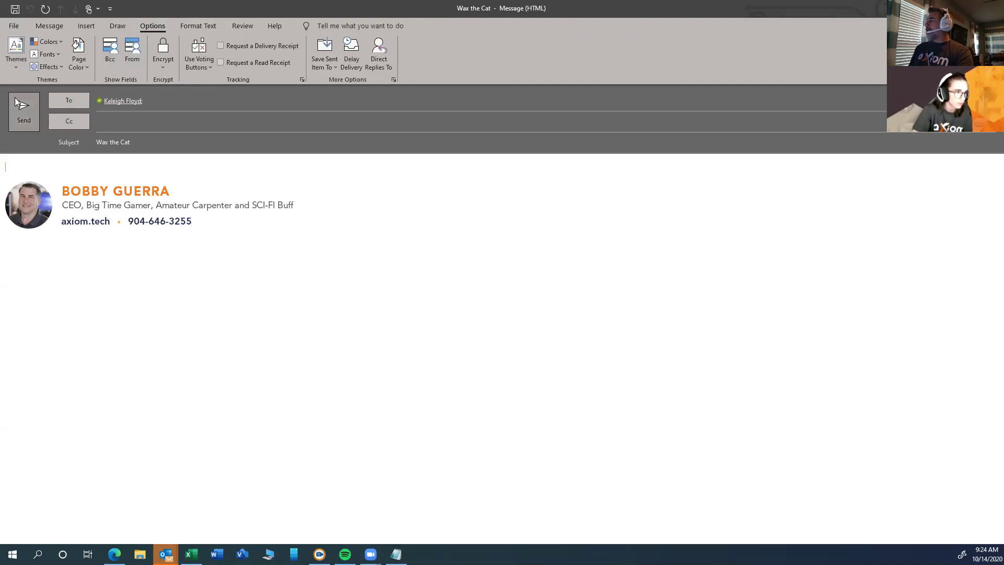
{"action": "left_click", "coordinate": [112, 53]}
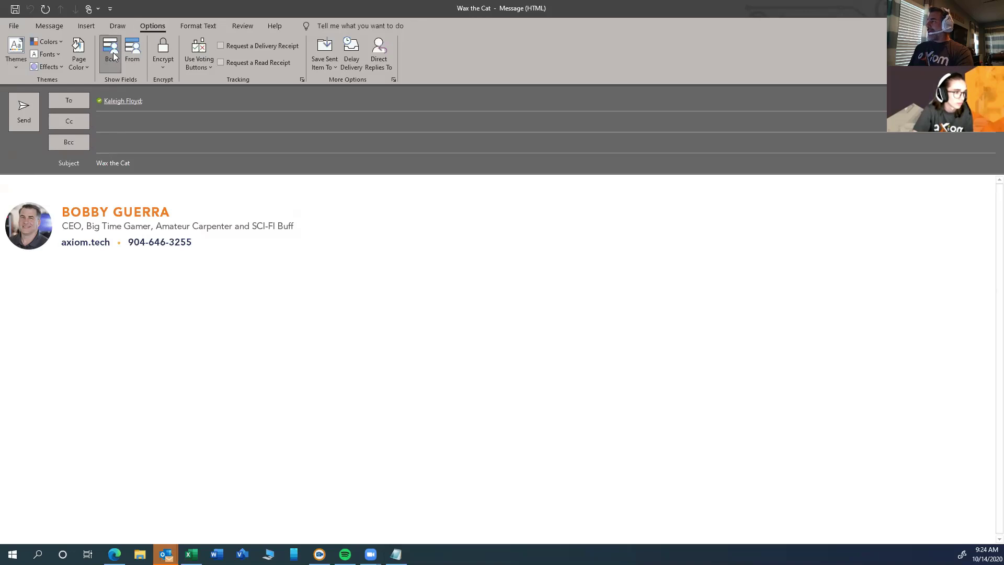
{"action": "left_click", "coordinate": [132, 50]}
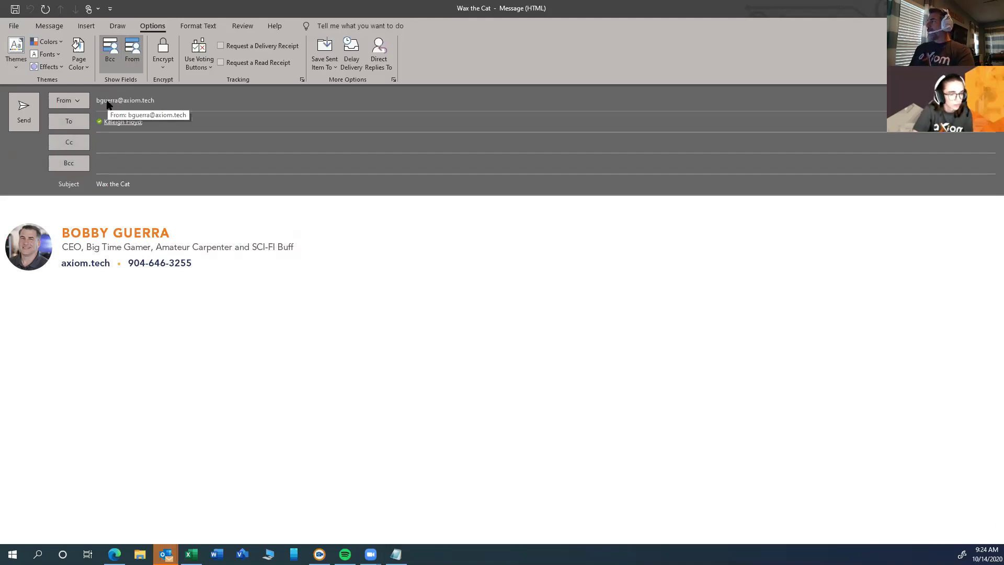
Add a recent contact as a Bcc recipient, and turn off the From and Bcc fields.
{"action": "left_click", "coordinate": [109, 163]}
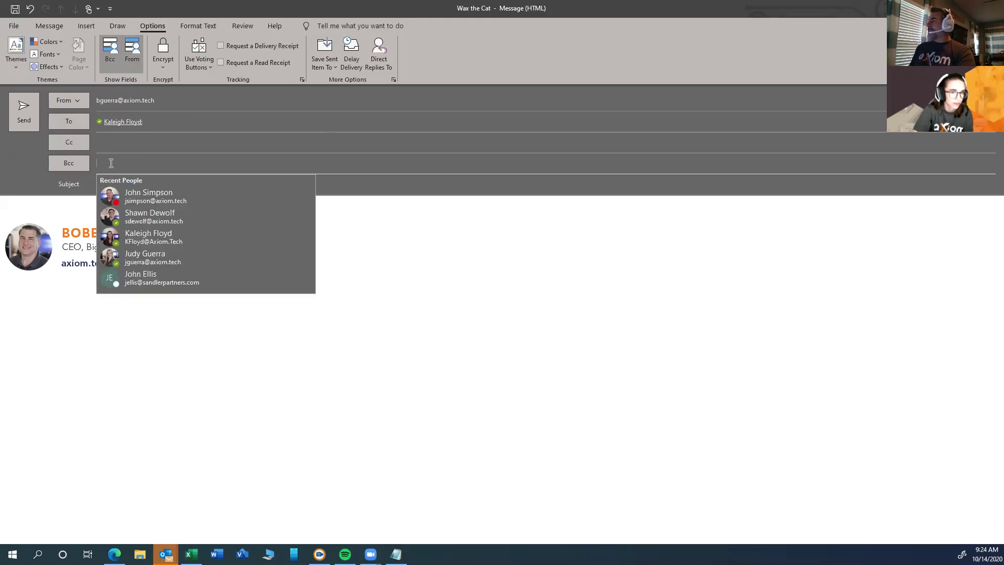
{"action": "left_click", "coordinate": [140, 213]}
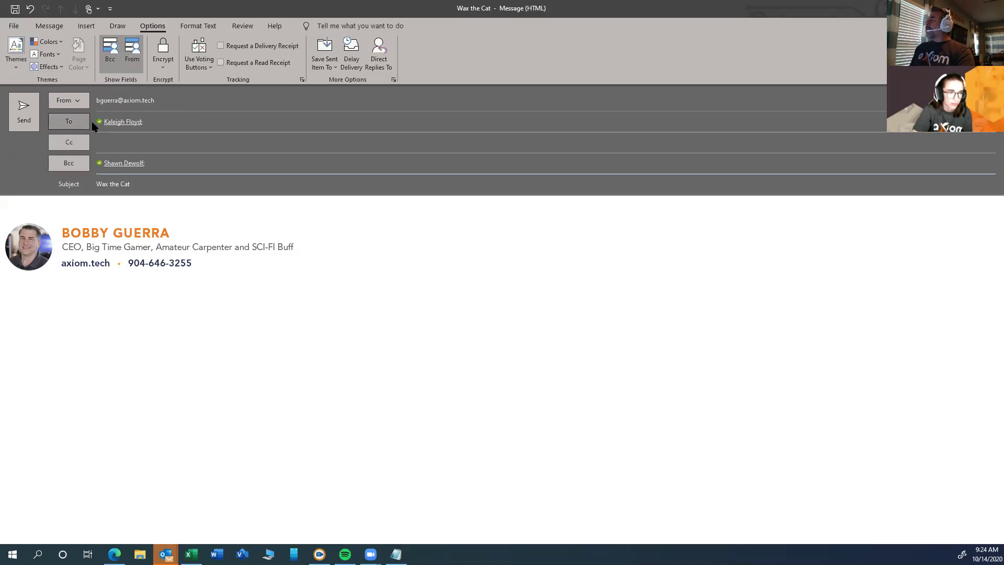
{"action": "mouse_move", "coordinate": [117, 128]}
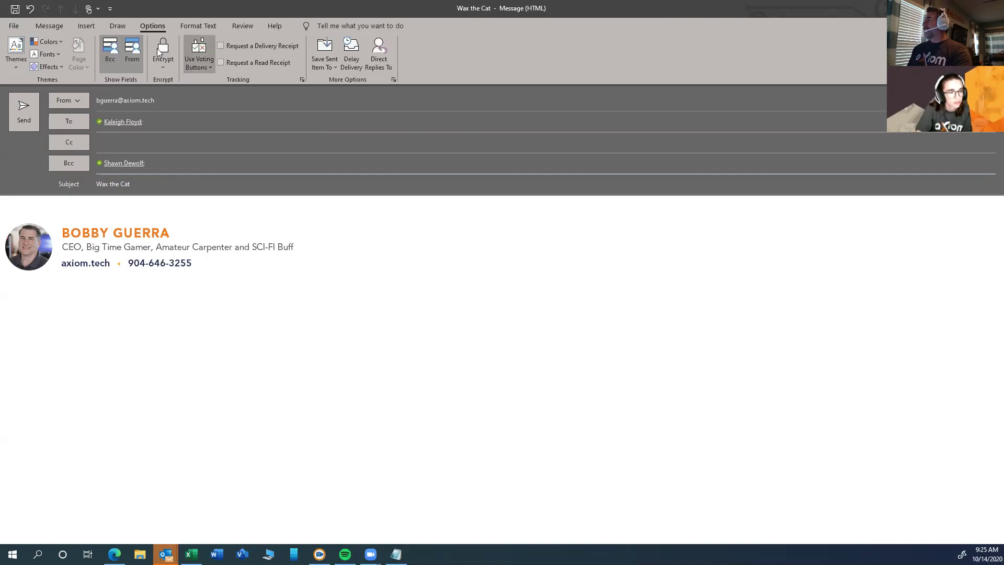
{"action": "left_click", "coordinate": [134, 46]}
{"action": "left_click", "coordinate": [110, 49]}
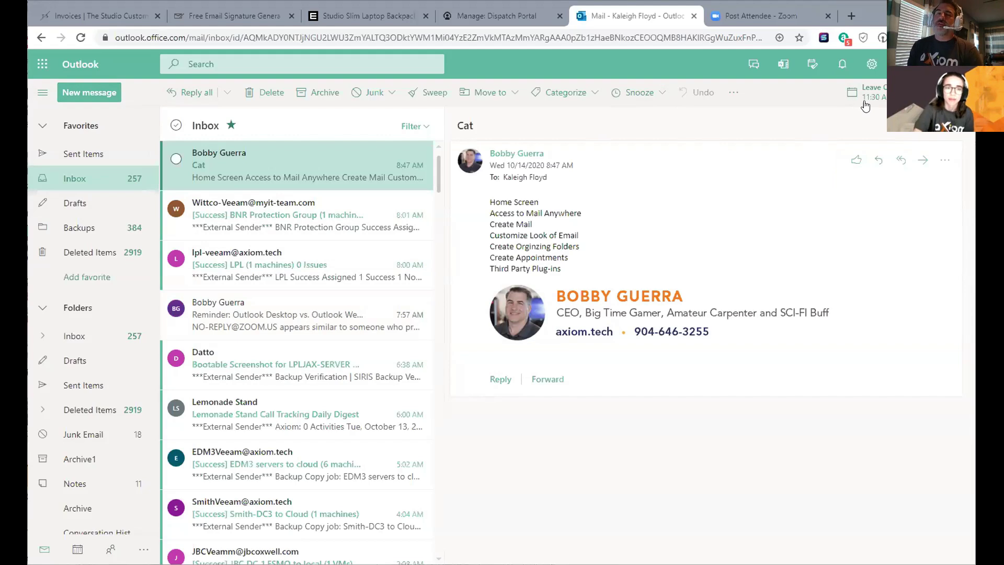
In Outlook on the web, open the My Day calendar, look through the upcoming events and close it.
{"action": "left_click", "coordinate": [813, 74]}
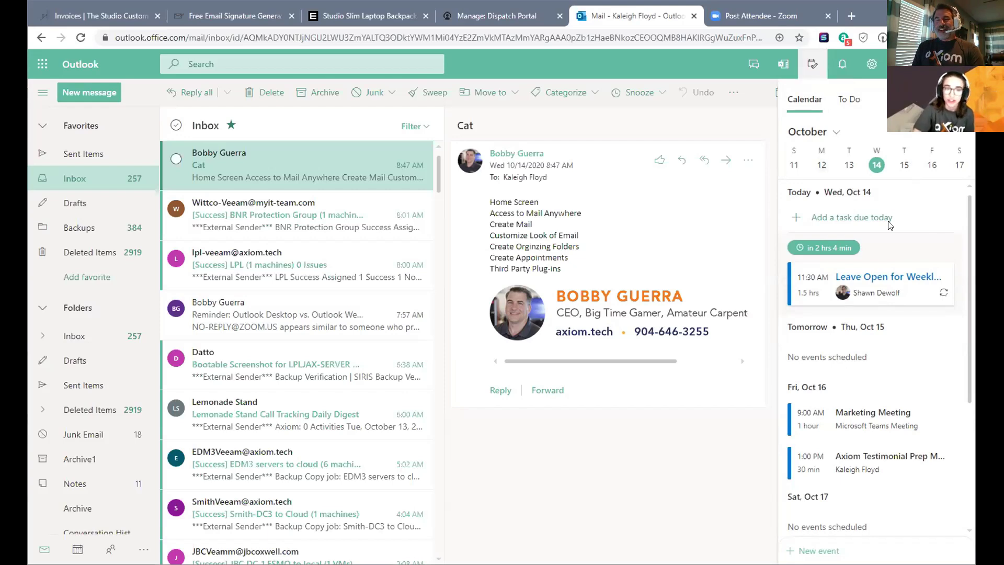
{"action": "scroll", "coordinate": [867, 441], "scroll_direction": "down", "scroll_amount": 3}
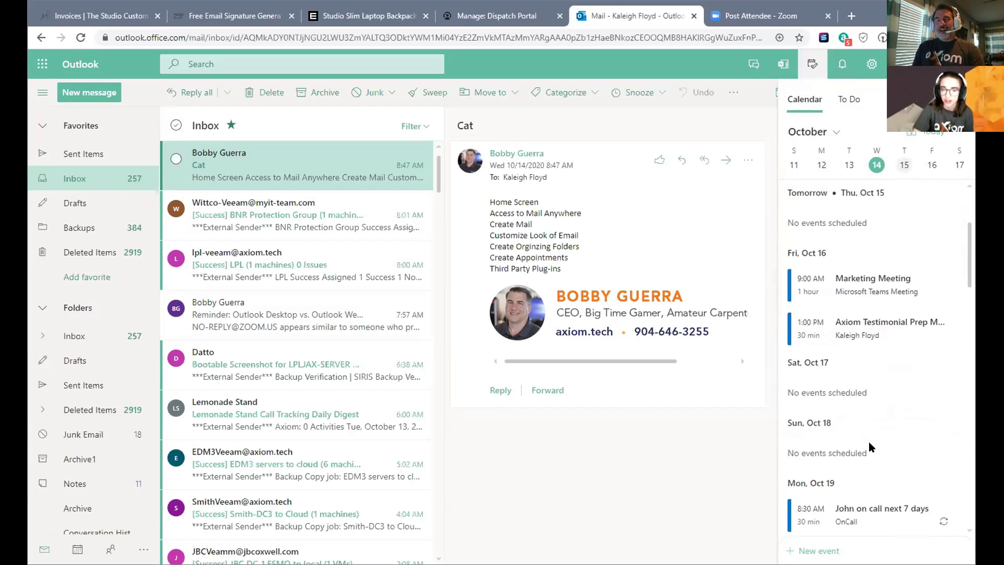
{"action": "scroll", "coordinate": [868, 441], "scroll_direction": "up", "scroll_amount": 3}
{"action": "left_click", "coordinate": [813, 66]}
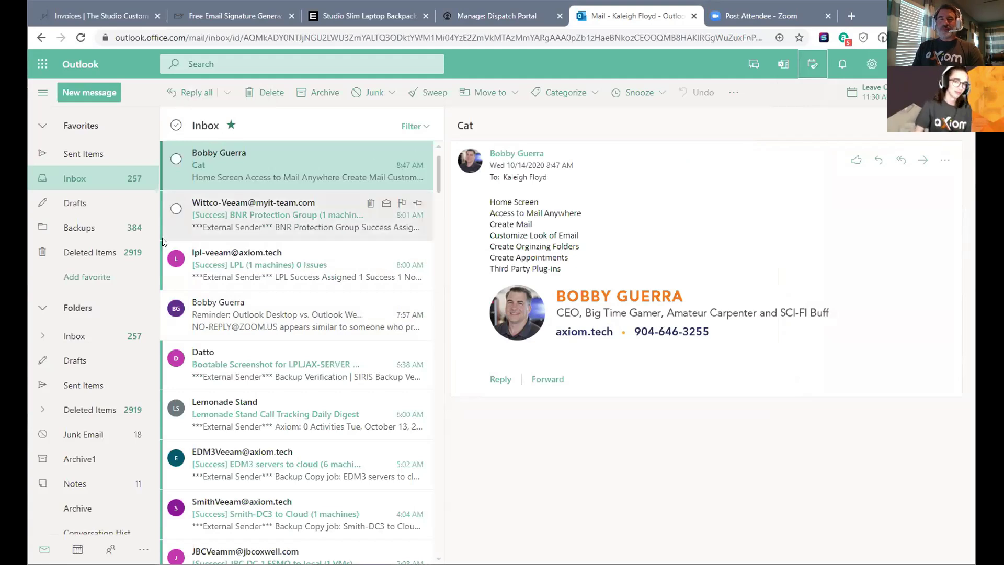
Start a new message in Outlook on the web and show its Bcc field.
{"action": "left_click", "coordinate": [104, 97]}
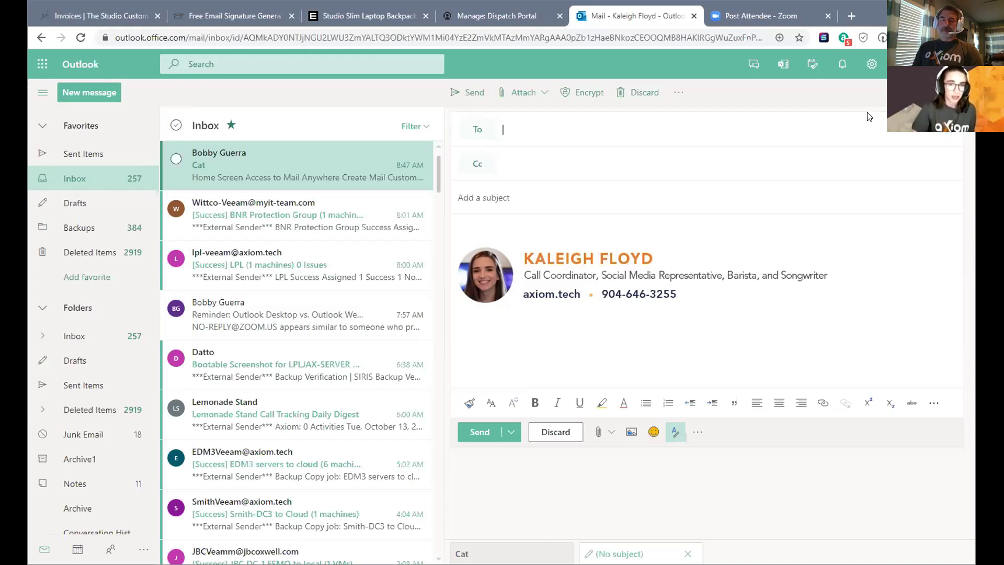
{"action": "left_click", "coordinate": [947, 137]}
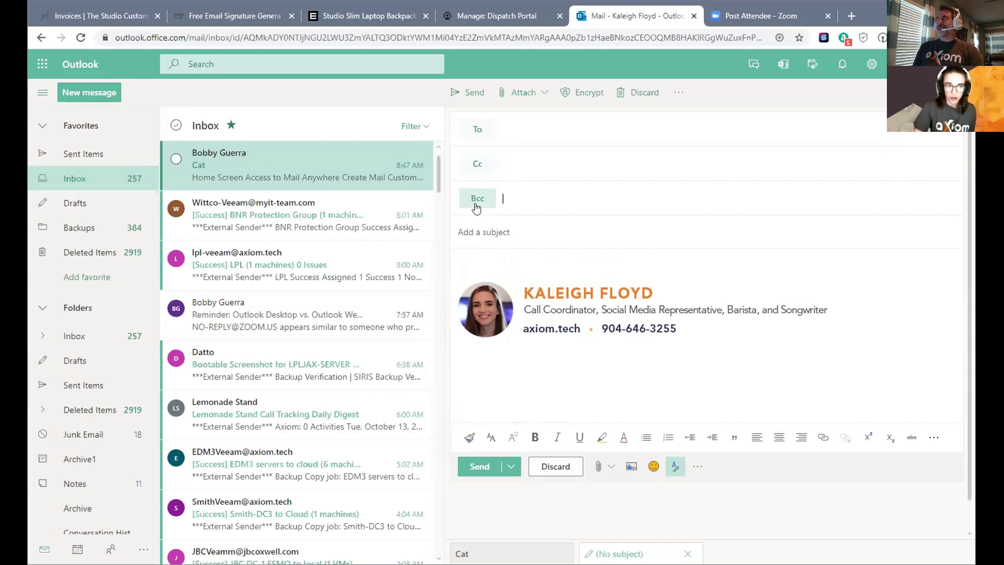
{"action": "left_click", "coordinate": [709, 189]}
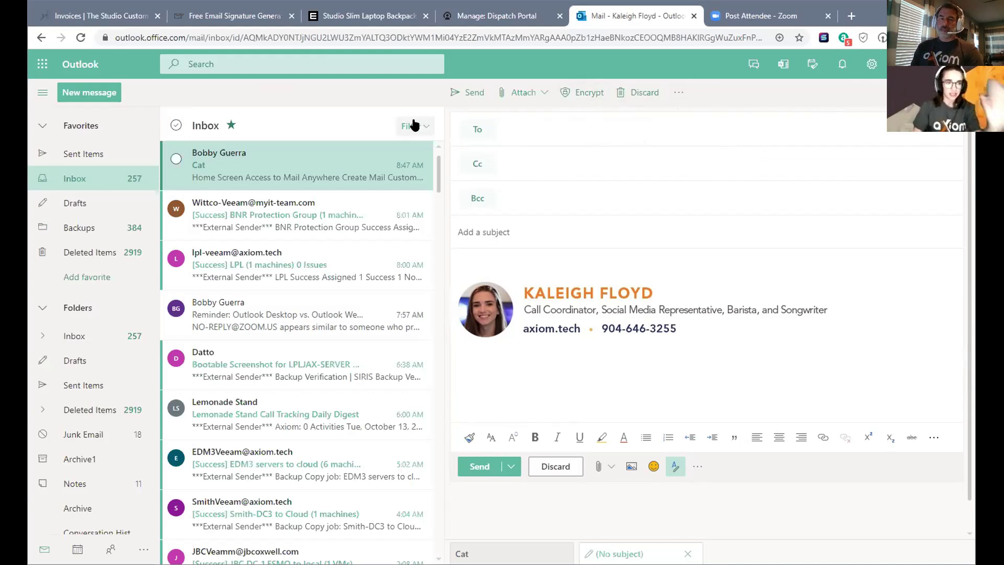
Examine the attachment sources and the additional message options offered above and below the draft.
{"action": "left_click", "coordinate": [537, 99]}
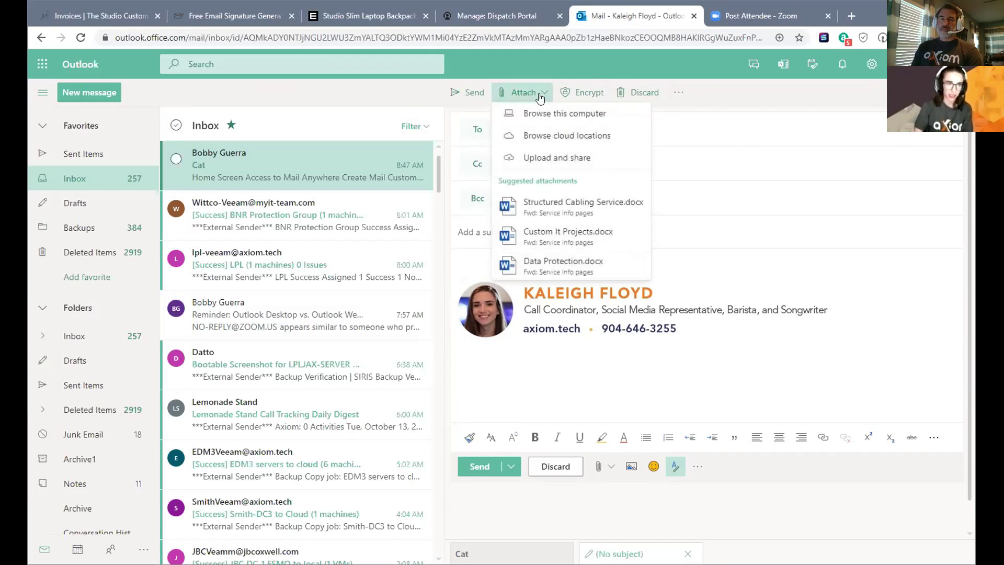
{"action": "left_click", "coordinate": [540, 98]}
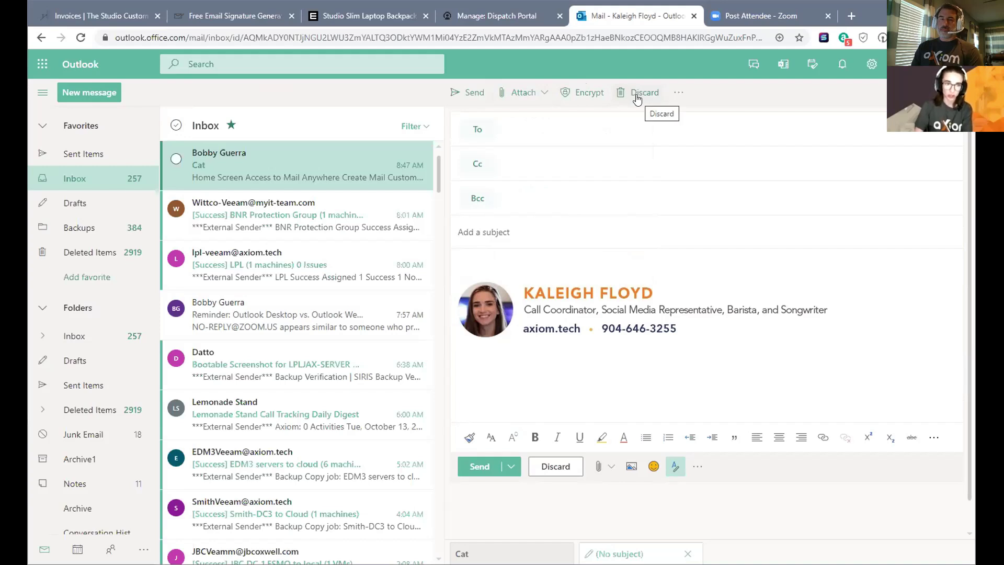
{"action": "left_click", "coordinate": [678, 94]}
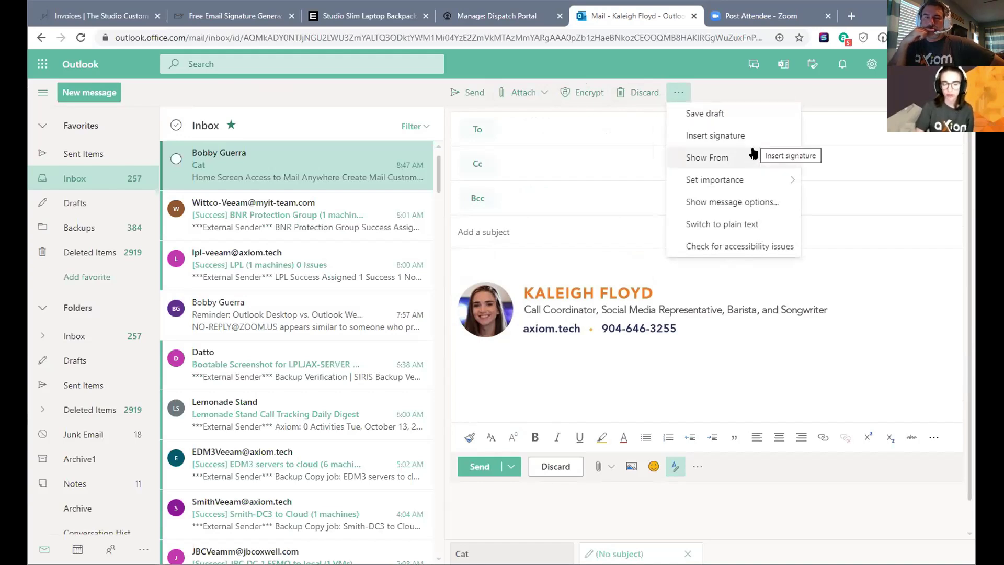
{"action": "mouse_move", "coordinate": [735, 187]}
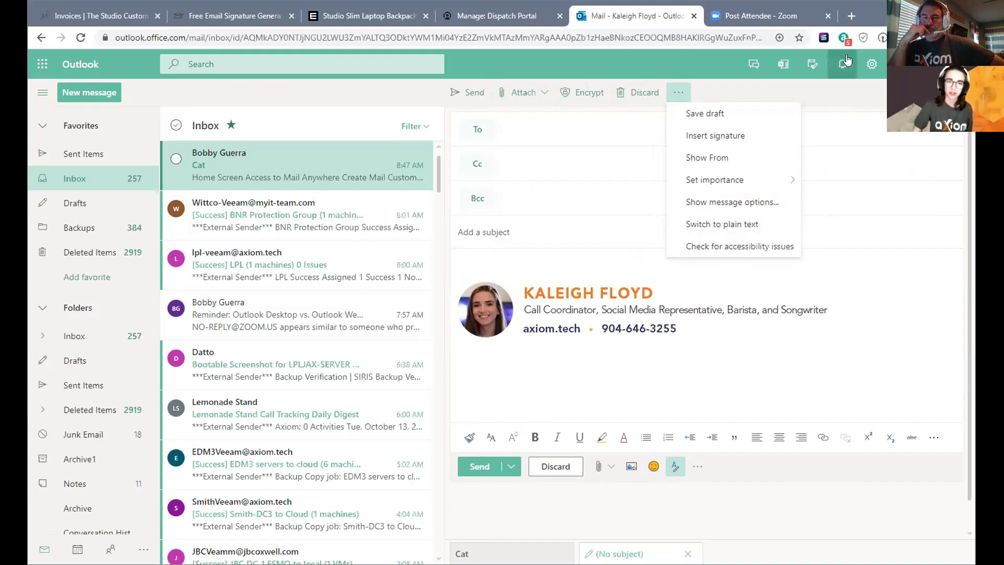
{"action": "left_click", "coordinate": [847, 96]}
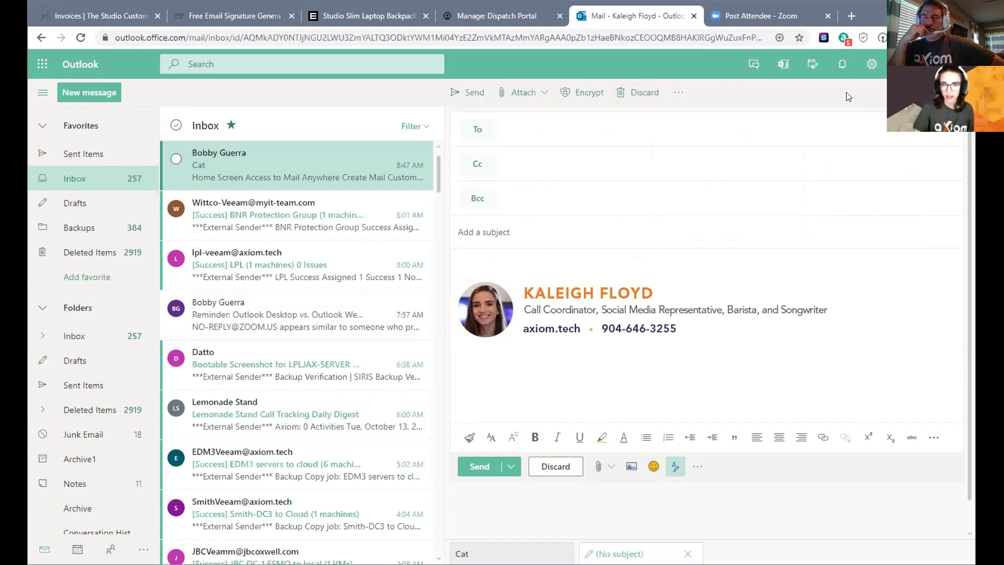
{"action": "left_click", "coordinate": [678, 92]}
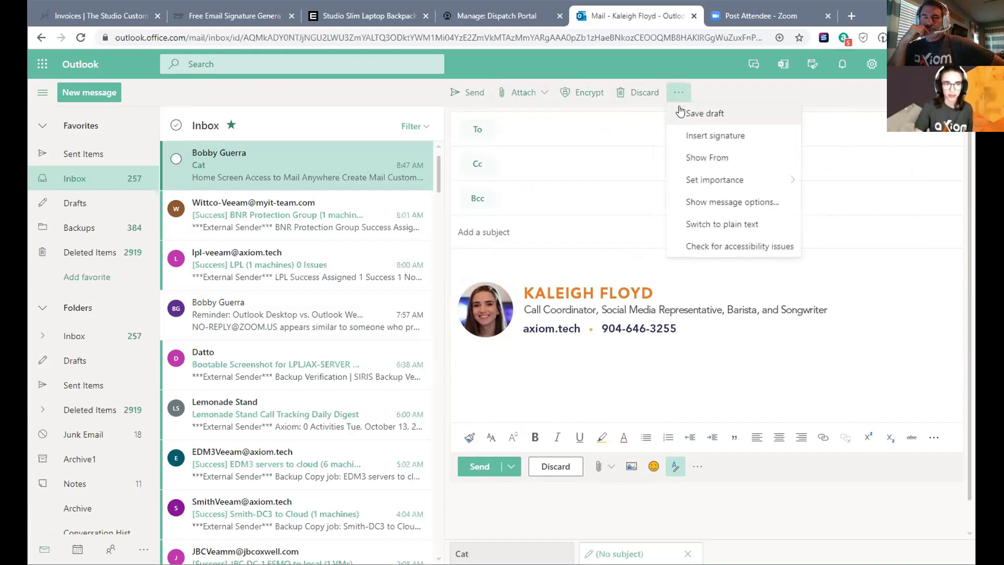
{"action": "left_click", "coordinate": [832, 90]}
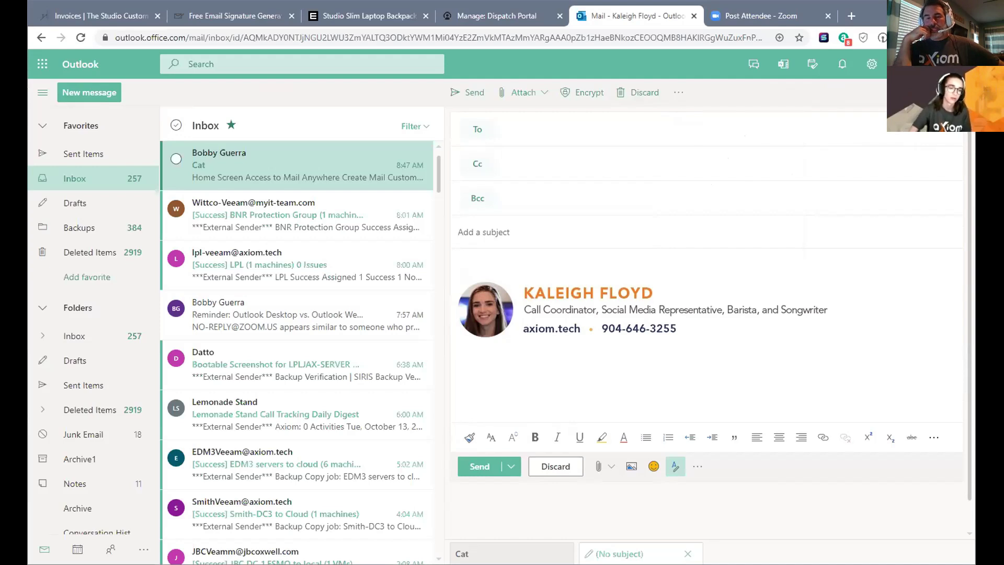
{"action": "left_click", "coordinate": [698, 467]}
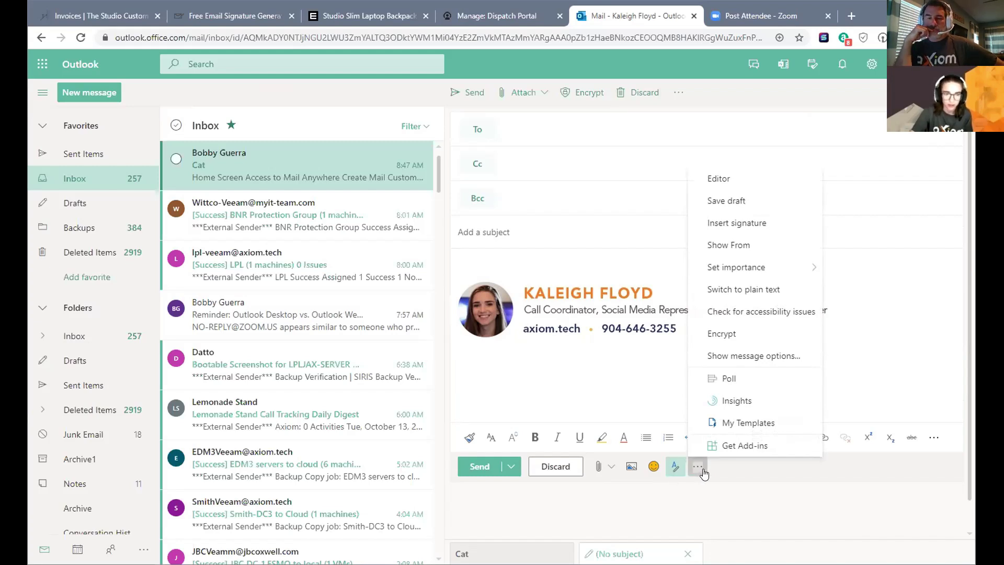
Look through the Outlook on the web settings, close them, and examine the additional formatting options for the draft, including text direction.
{"action": "left_click", "coordinate": [926, 320]}
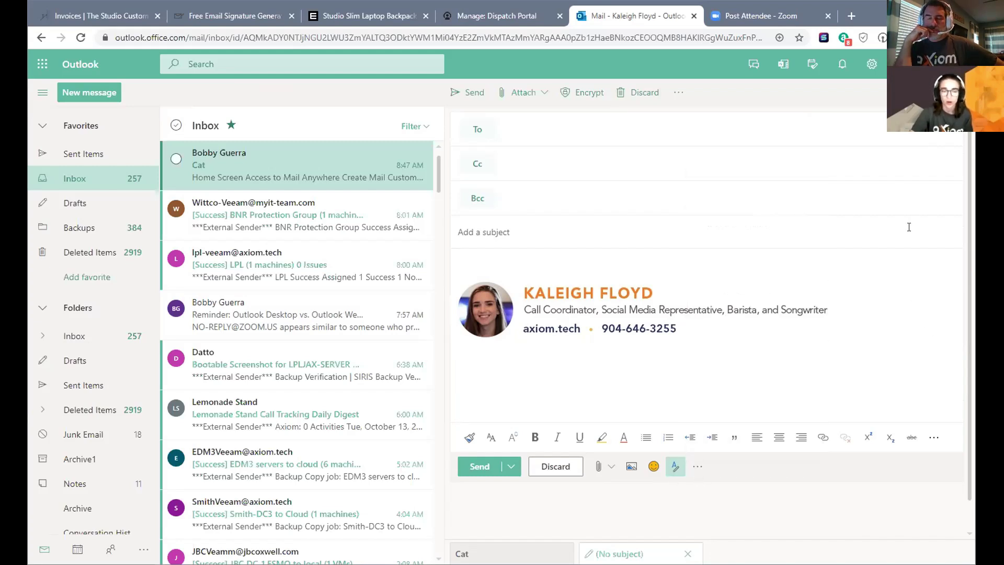
{"action": "left_click", "coordinate": [869, 64]}
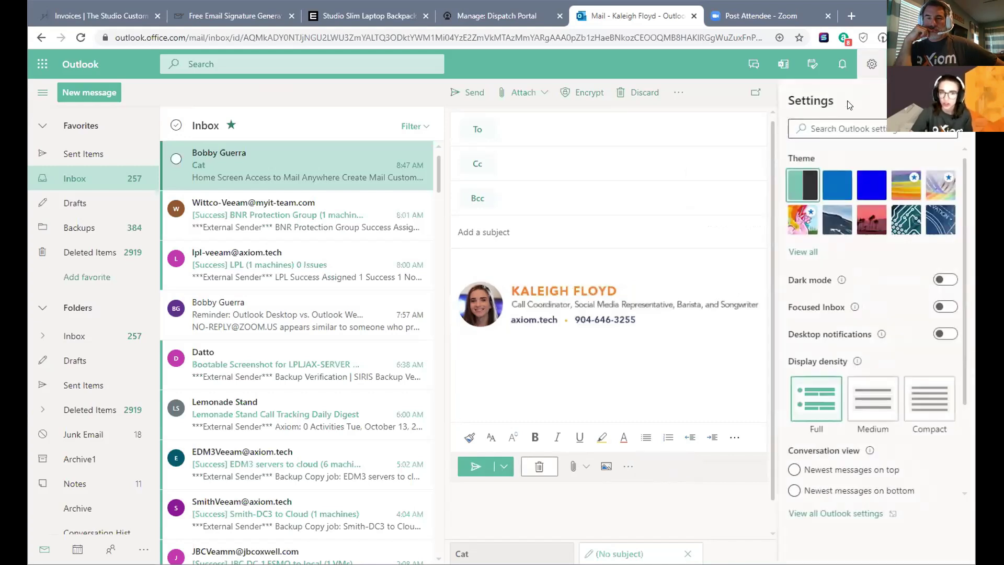
{"action": "left_click", "coordinate": [871, 64]}
{"action": "left_click", "coordinate": [871, 64]}
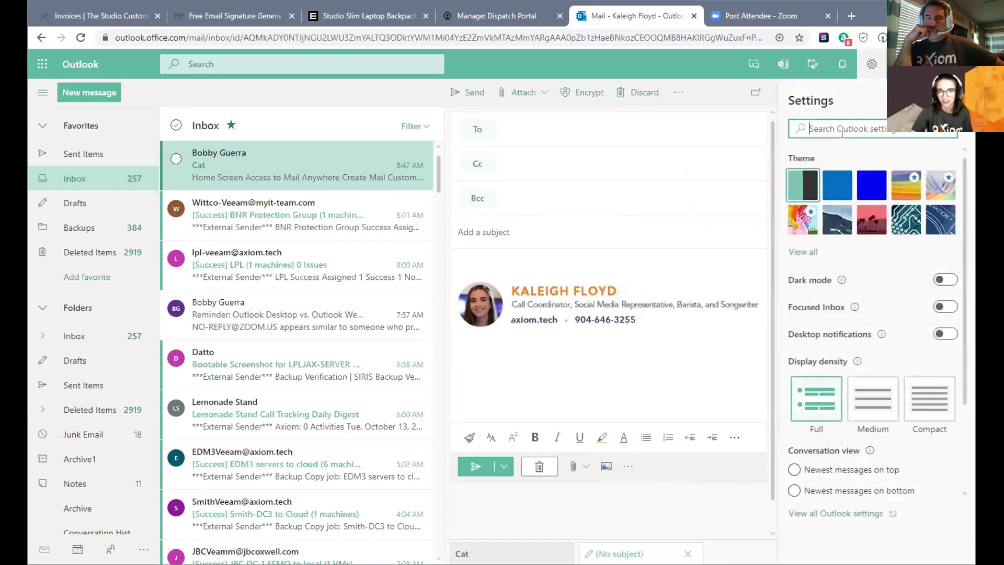
{"action": "left_click", "coordinate": [871, 64]}
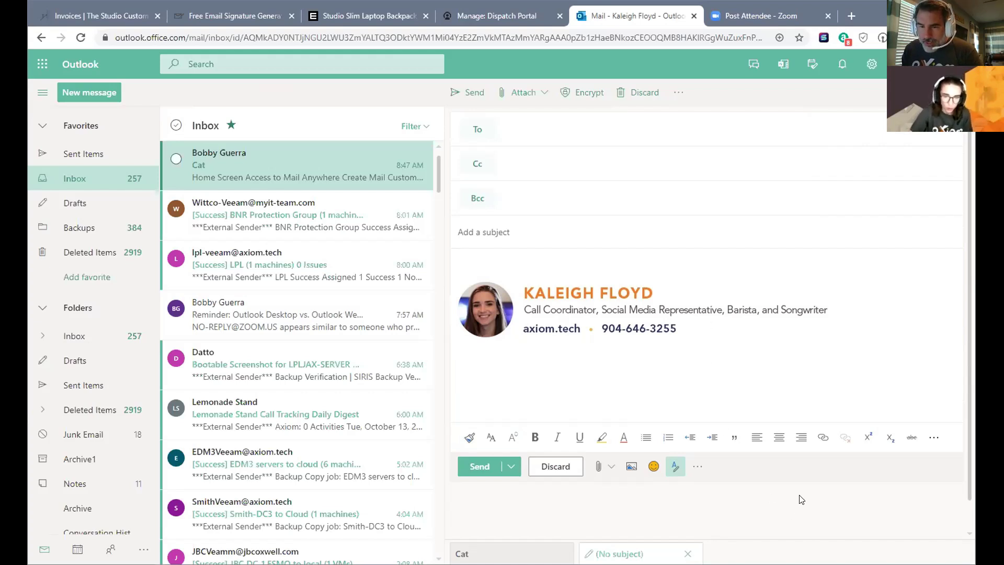
{"action": "left_click", "coordinate": [933, 439]}
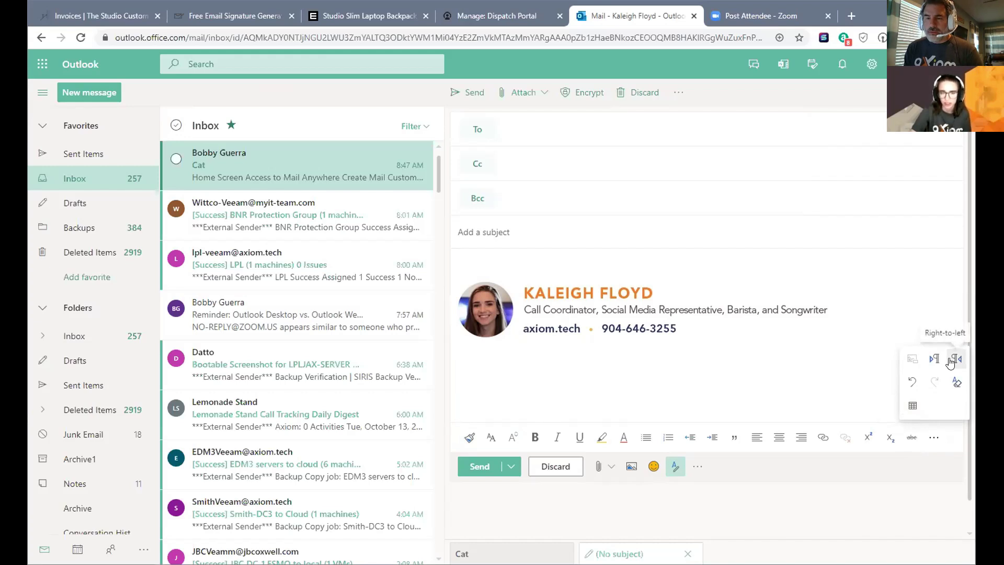
{"action": "left_click", "coordinate": [934, 361]}
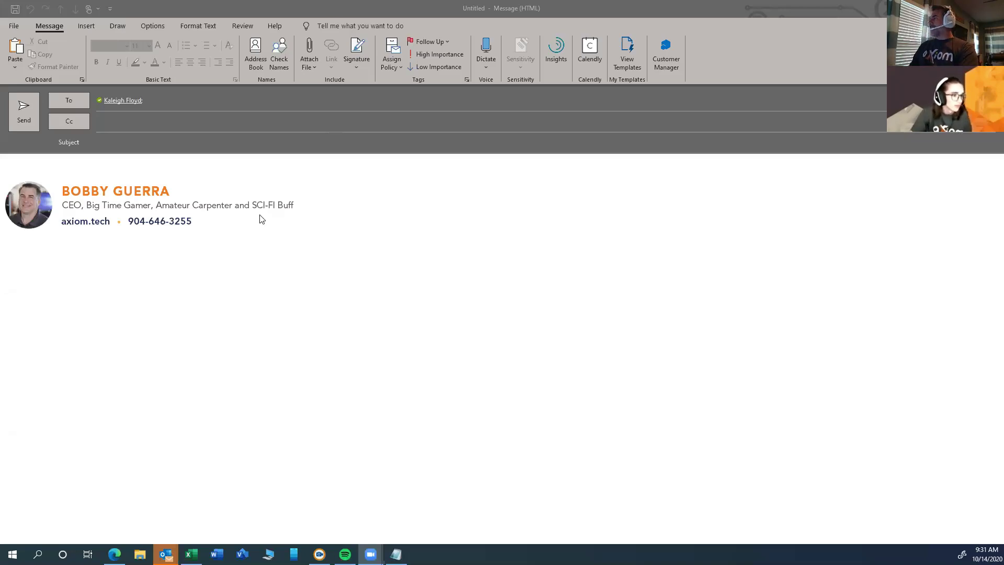
In the desktop Outlook message, enter the subject "Wax the Cat" and begin the body with "Speak Opener".
{"action": "left_click", "coordinate": [65, 173]}
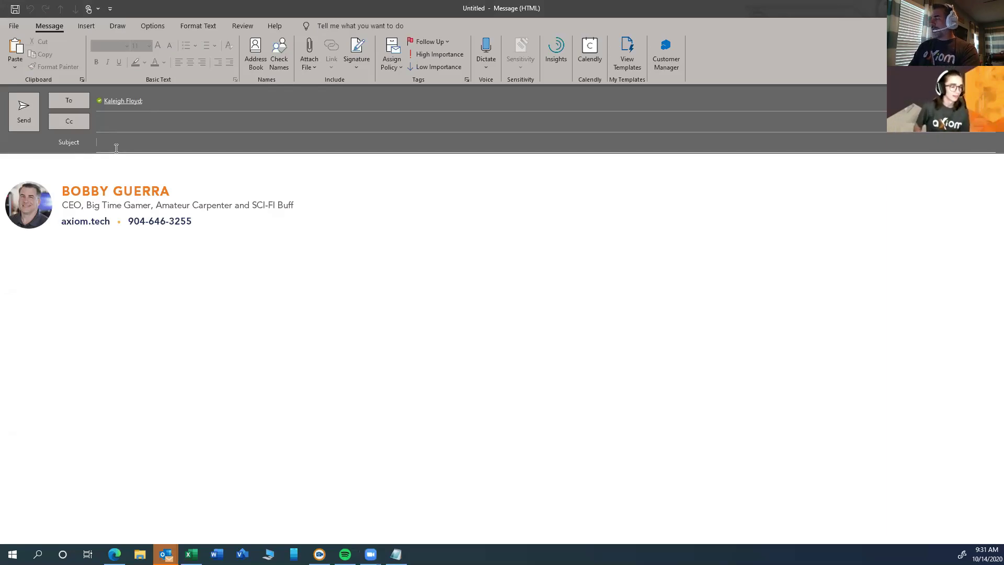
{"action": "type", "text": "#w"}
{"action": "type", "text": "Wax the Cat"}
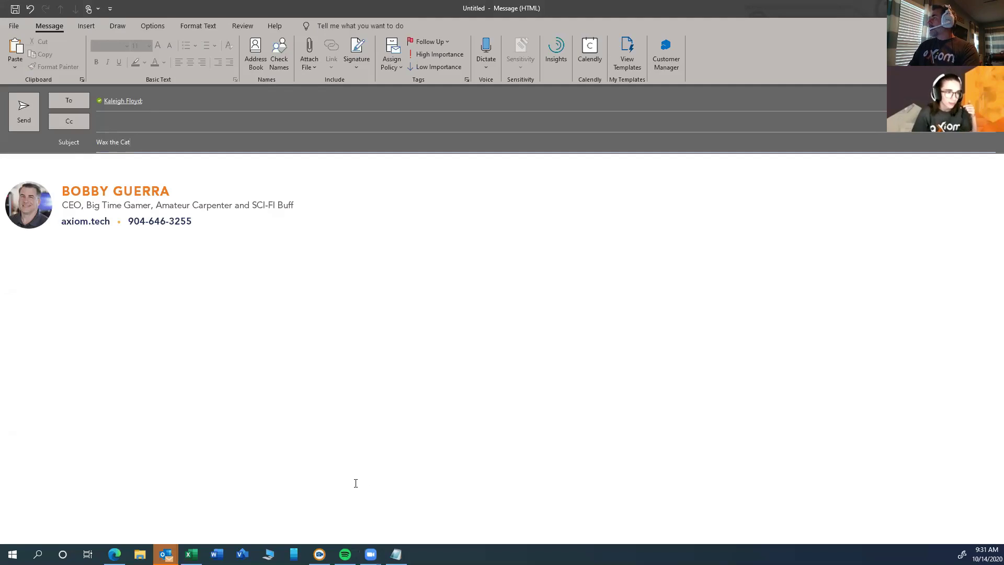
{"action": "left_click", "coordinate": [30, 170]}
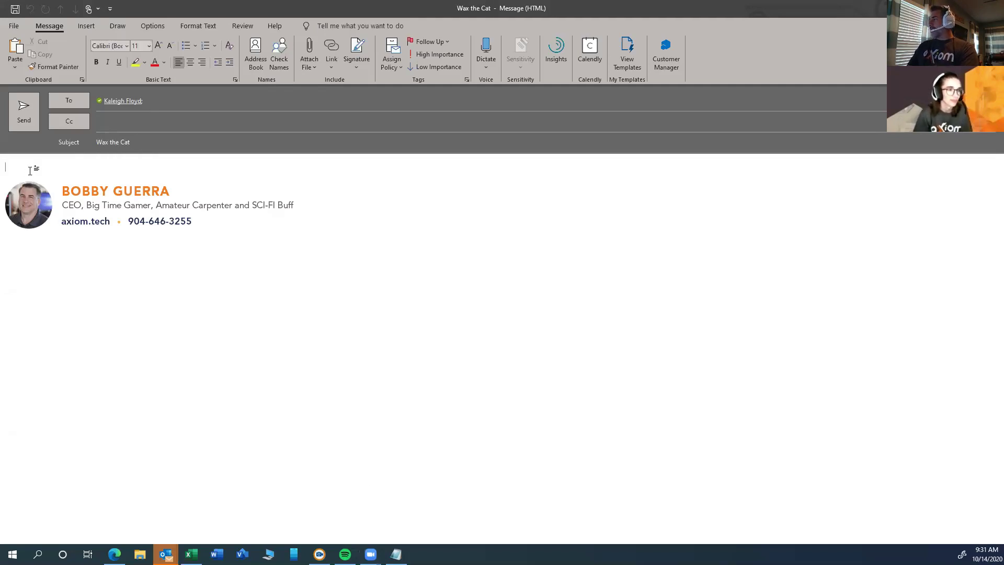
{"action": "type", "text": "Speak"}
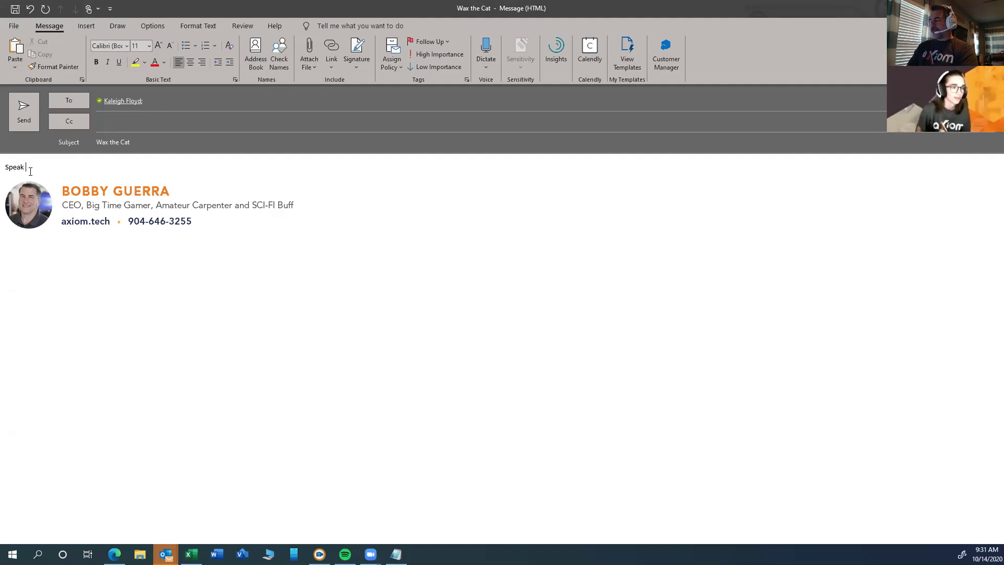
{"action": "type", "text": " Opener"}
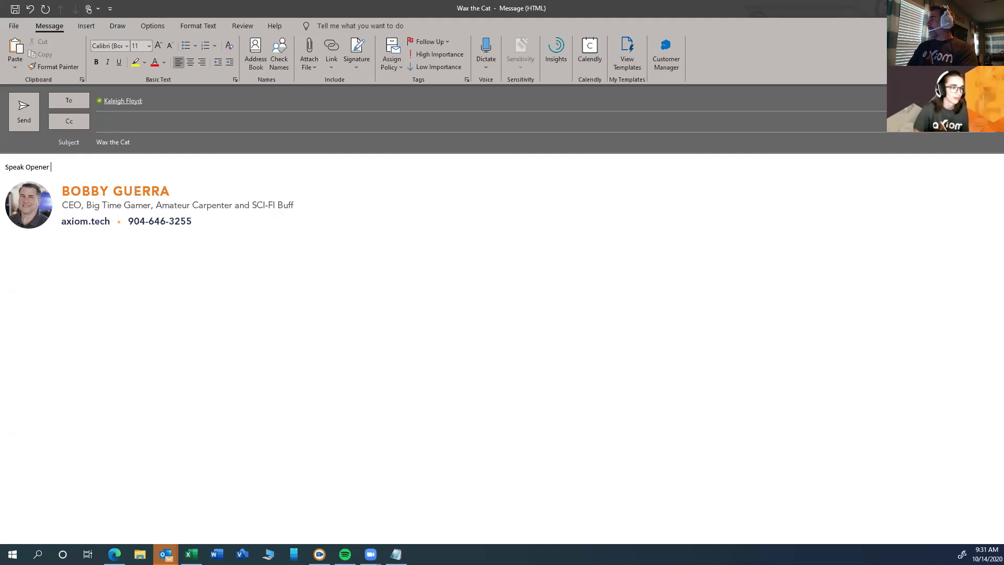
Add the lines "Topic A", "Topic B" and "Topic C" below the opener, each in its own paragraph.
{"action": "key", "text": "Return"}
{"action": "key", "text": "Return"}
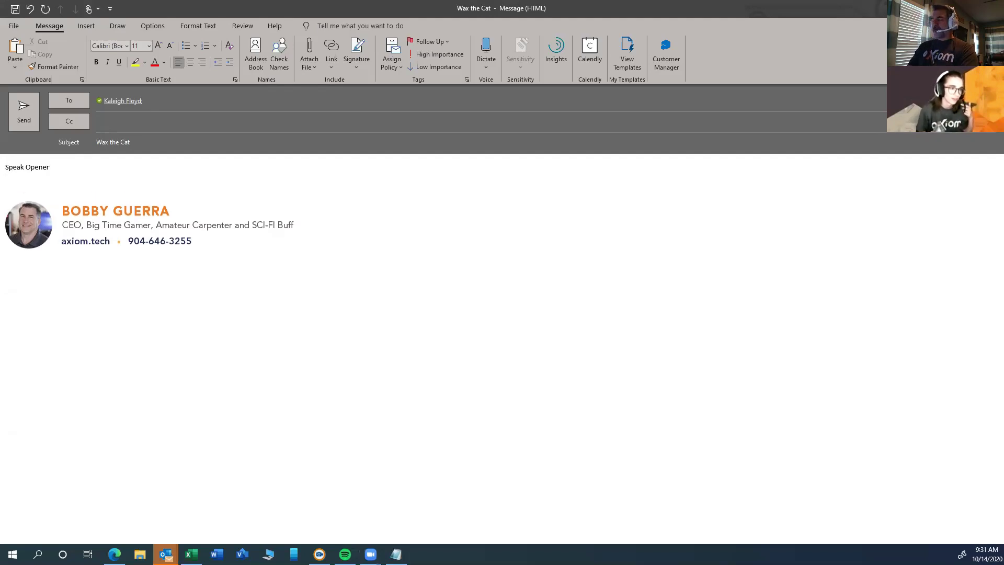
{"action": "type", "text": "Topic"}
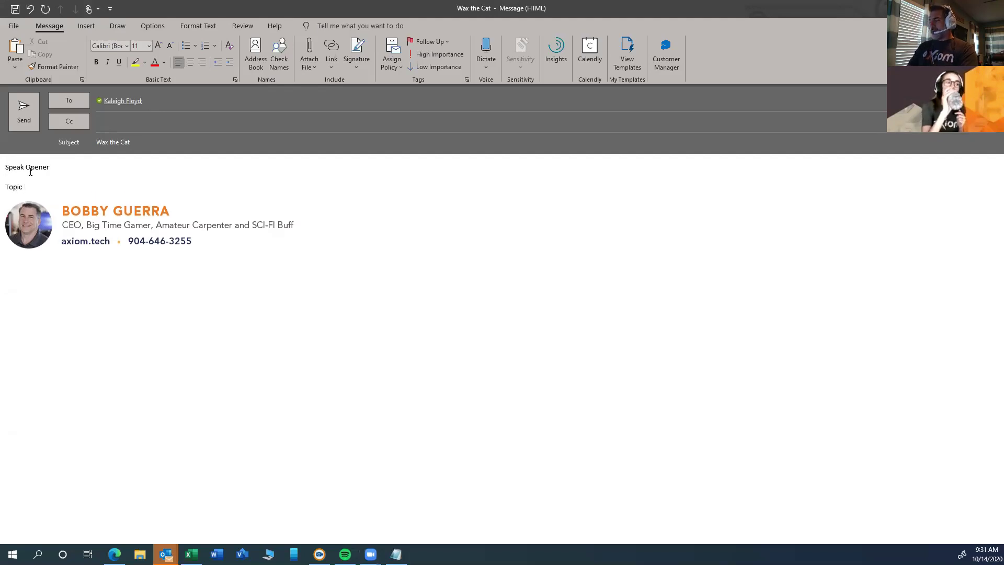
{"action": "type", "text": " A"}
{"action": "key", "text": "Return"}
{"action": "type", "text": "T"}
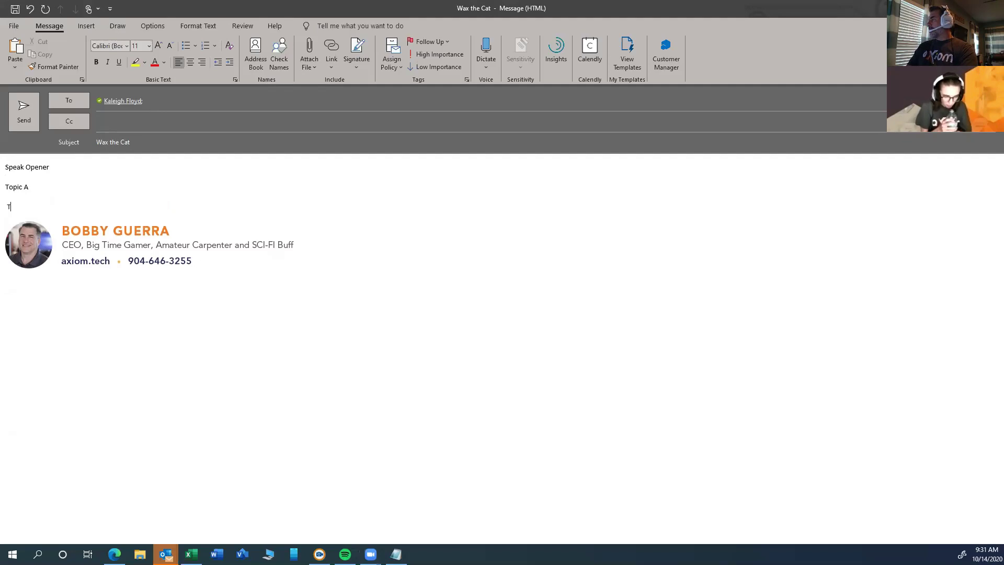
{"action": "type", "text": "opic B"}
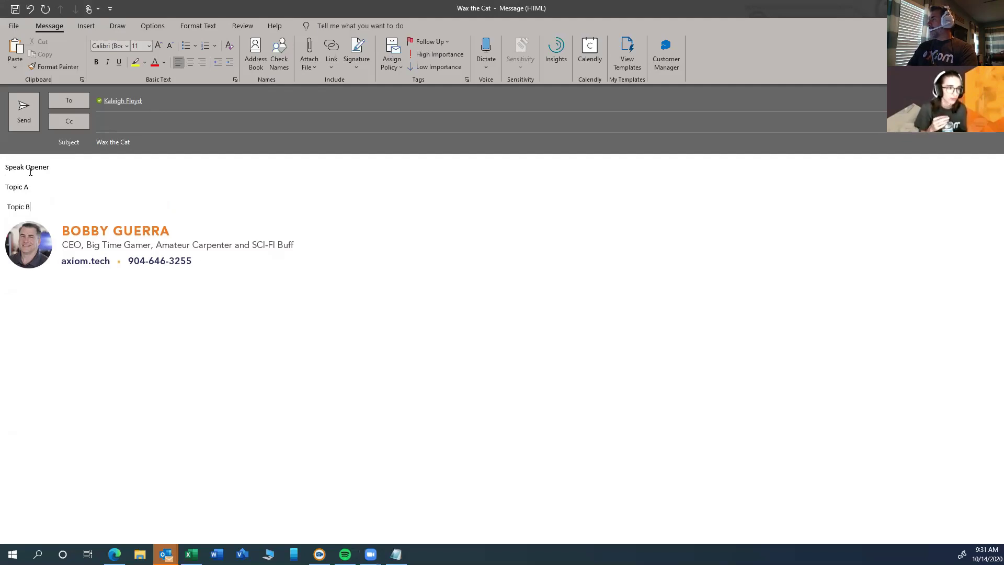
{"action": "key", "text": "Return"}
{"action": "type", "text": "Topic C"}
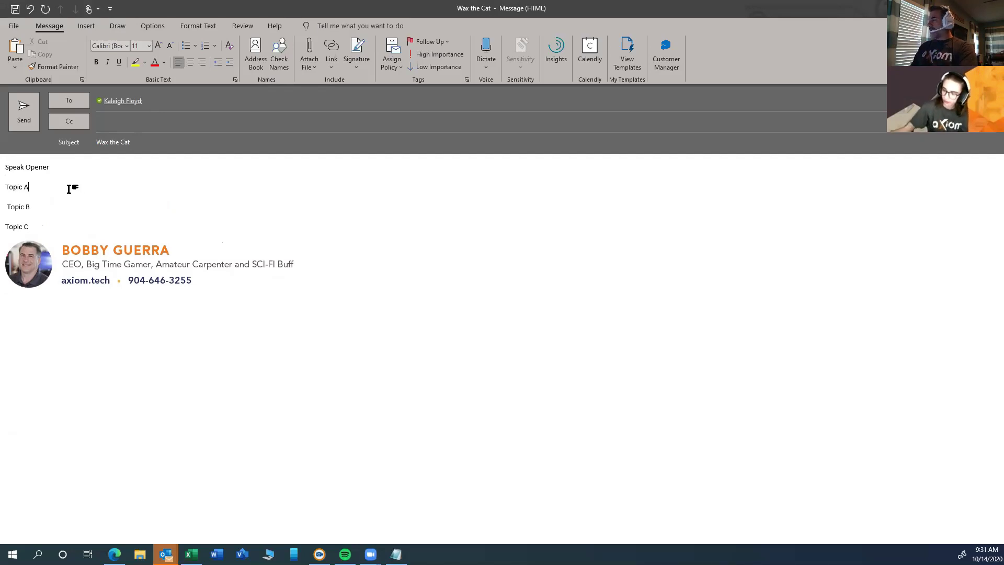
Add a "Sub Cat" line beneath each of the three topics.
{"action": "key", "text": "Return"}
{"action": "type", "text": "Sub "}
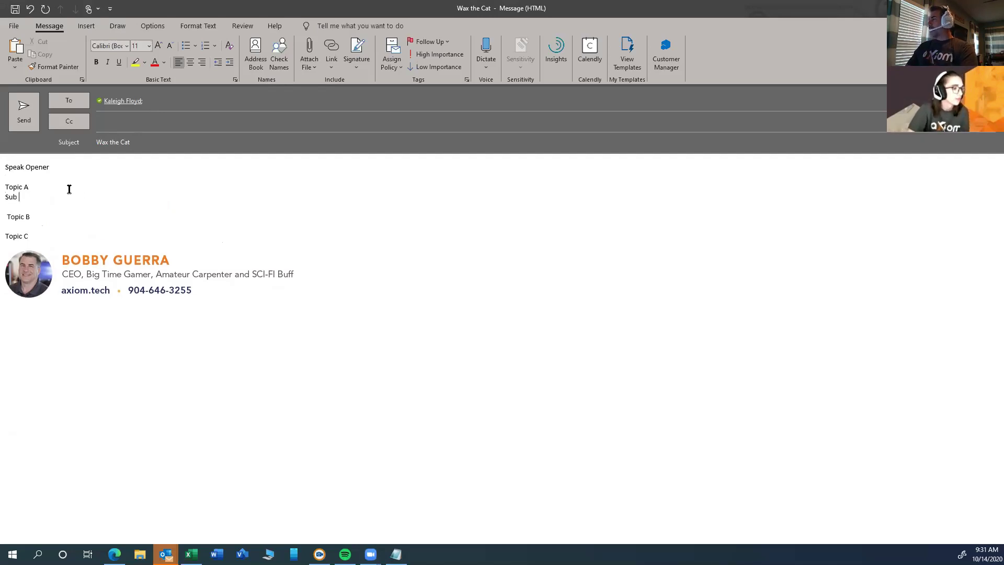
{"action": "type", "text": "Cat"}
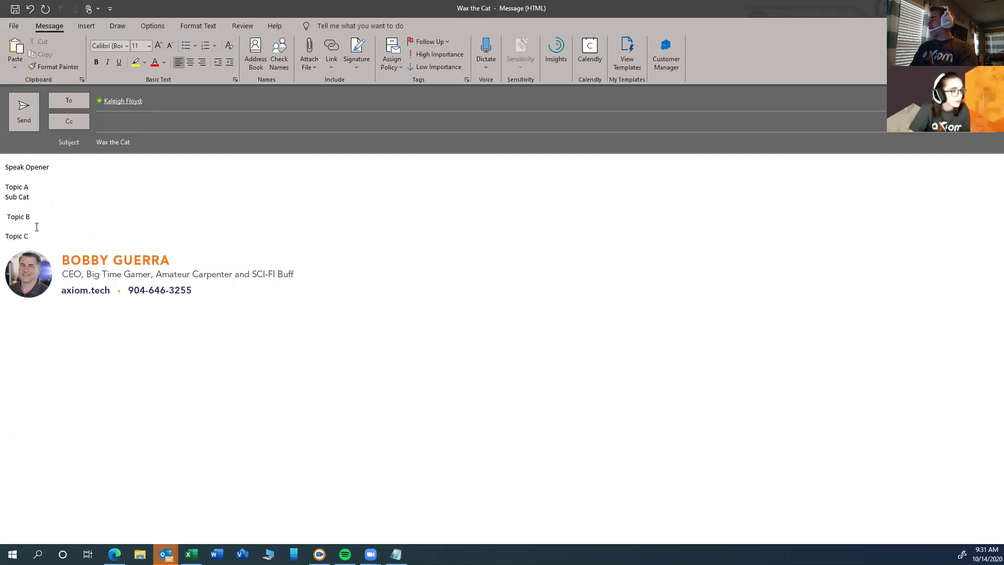
{"action": "left_click", "coordinate": [36, 226]}
{"action": "type", "text": "Sub Cat"}
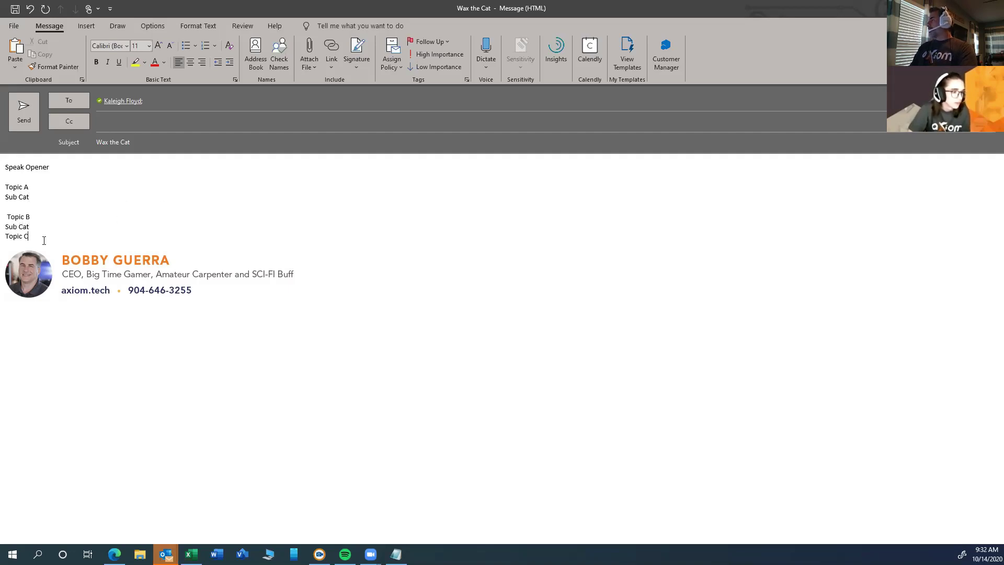
{"action": "key", "text": "Return"}
{"action": "type", "text": "Sub"}
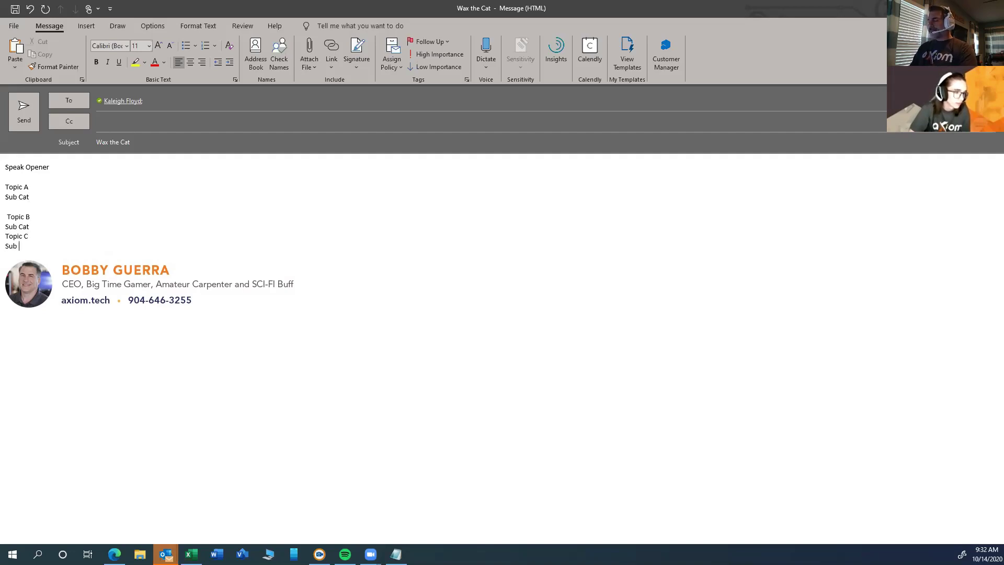
{"action": "type", "text": " Cat"}
Format the topic lines as a bulleted list and indent each Sub Cat line one level as a sub-bullet.
{"action": "left_click_drag", "start_coordinate": [65, 243], "coordinate": [5, 186]}
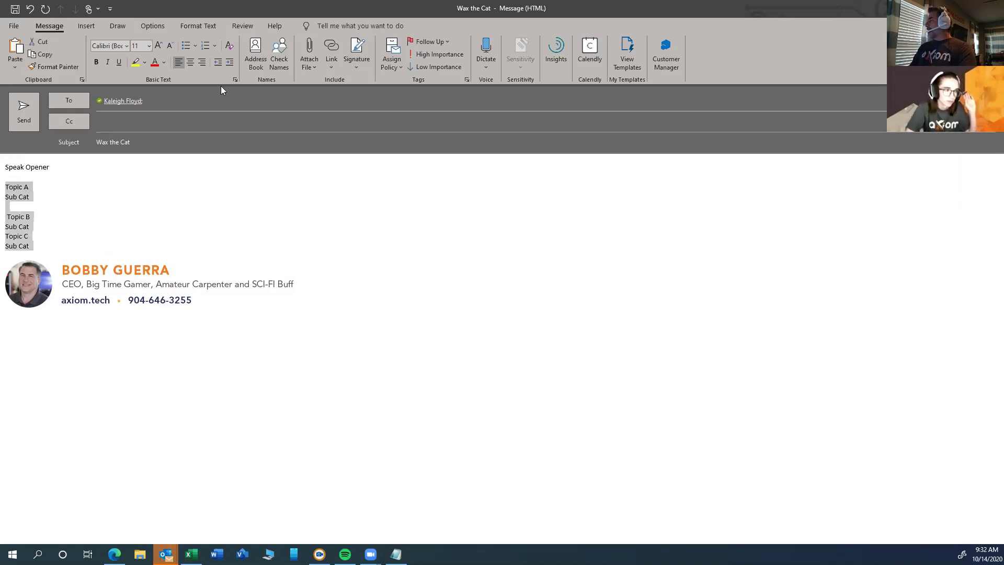
{"action": "left_click", "coordinate": [185, 45]}
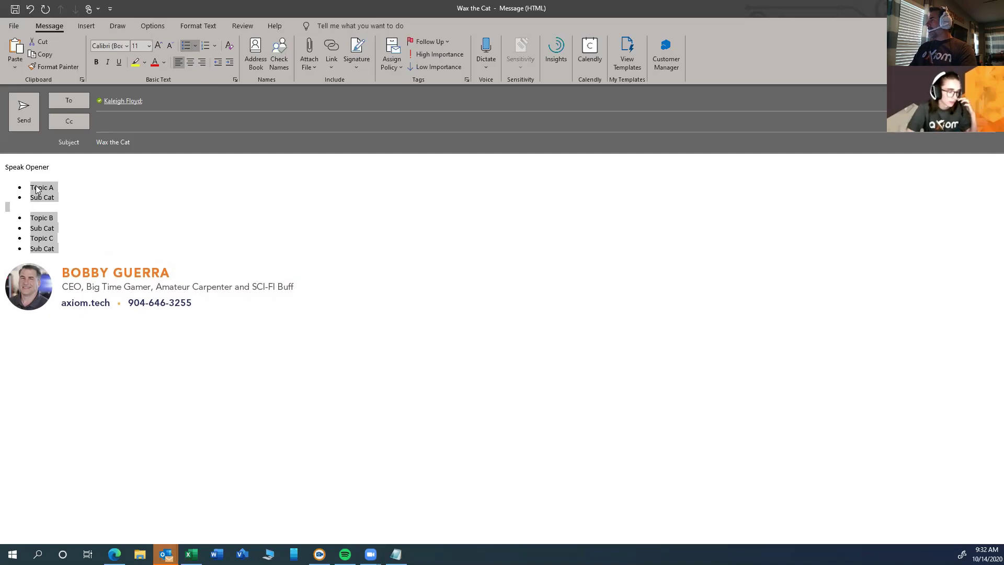
{"action": "left_click_drag", "start_coordinate": [55, 198], "coordinate": [29, 198]}
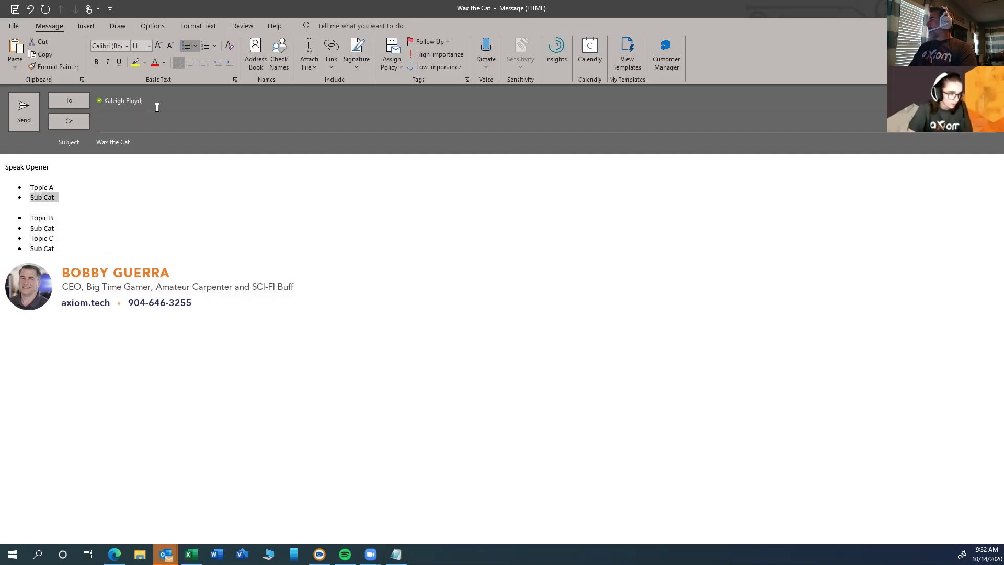
{"action": "left_click", "coordinate": [229, 63]}
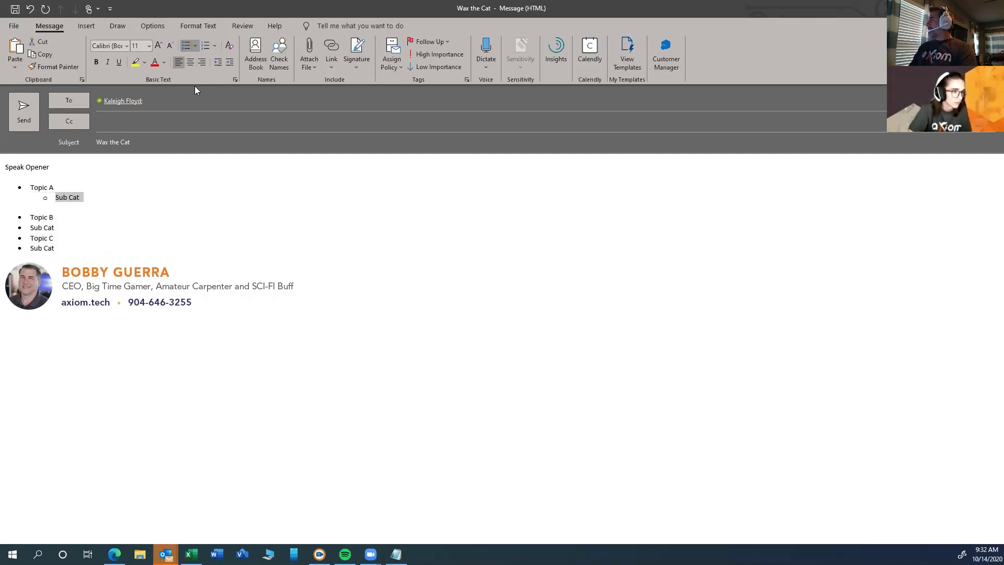
{"action": "left_click_drag", "start_coordinate": [57, 228], "coordinate": [30, 249]}
{"action": "left_click", "coordinate": [229, 63]}
{"action": "left_click", "coordinate": [229, 64]}
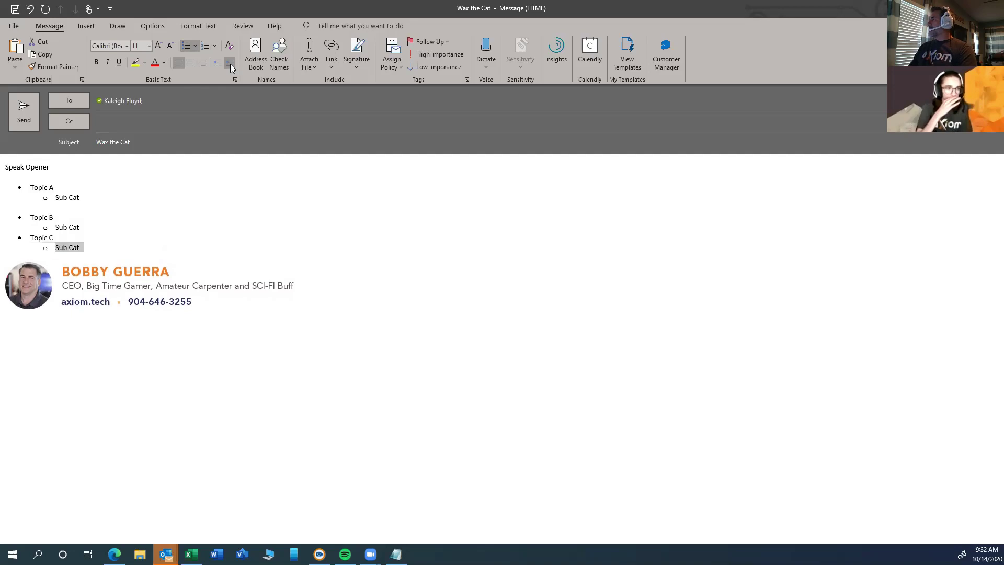
Remove the blank line before Topic B, and end the bulleted list with an empty unbulleted line below it.
{"action": "left_click", "coordinate": [50, 207]}
{"action": "key", "text": "Delete"}
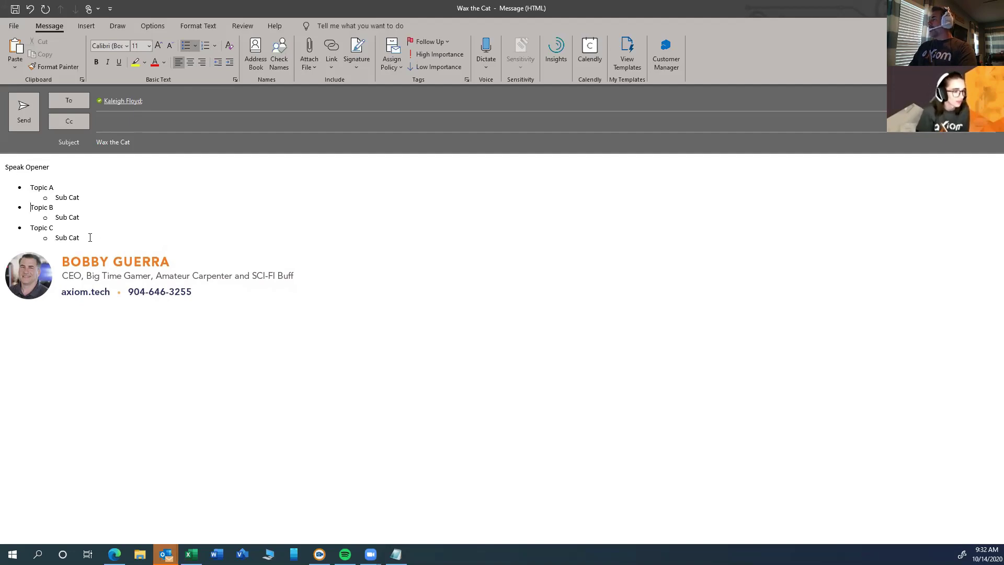
{"action": "left_click_drag", "start_coordinate": [88, 238], "coordinate": [5, 186]}
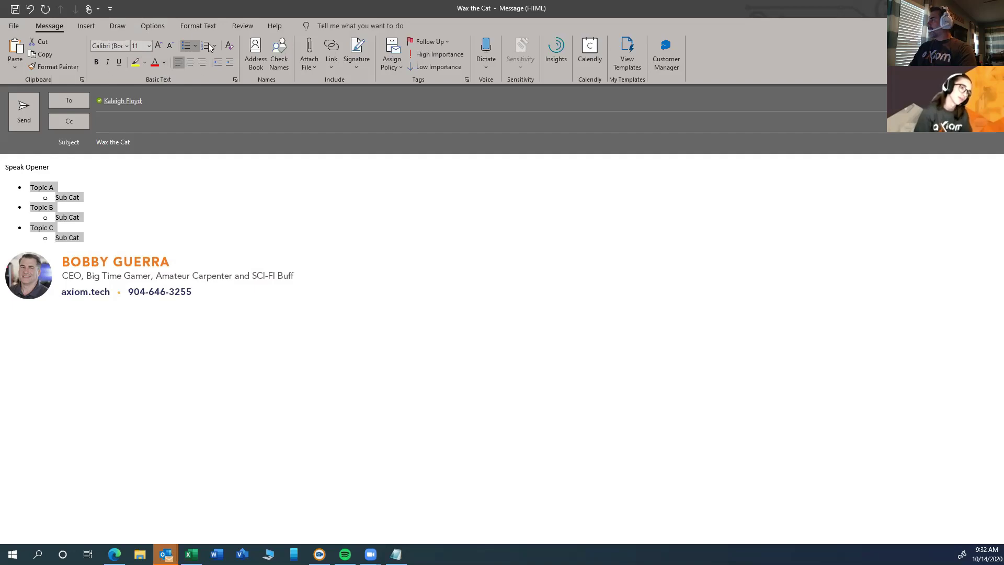
{"action": "left_click", "coordinate": [114, 237]}
{"action": "key", "text": "Return"}
{"action": "key", "text": "Return"}
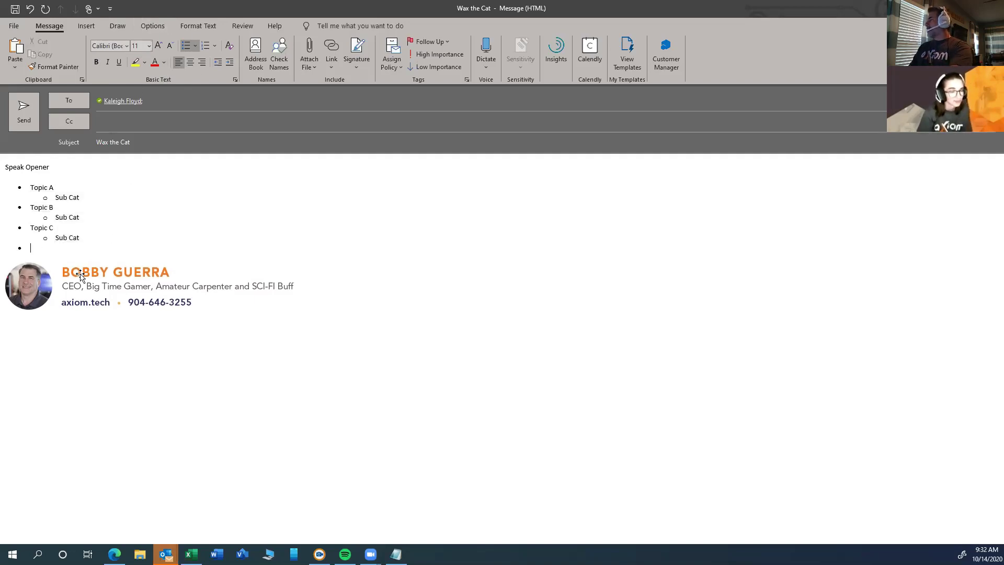
{"action": "key", "text": "Return"}
{"action": "key", "text": "Return"}
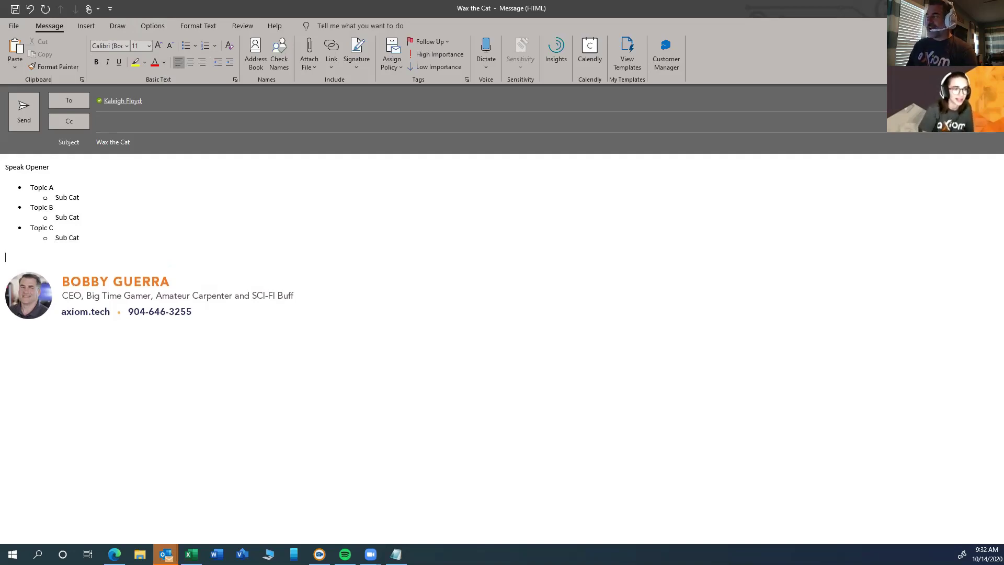
Switch to Excel for the "Cat waxing Schedule" table with Monday to Fri columns, and paste it below the bulleted list in the message.
{"action": "left_click", "coordinate": [192, 554]}
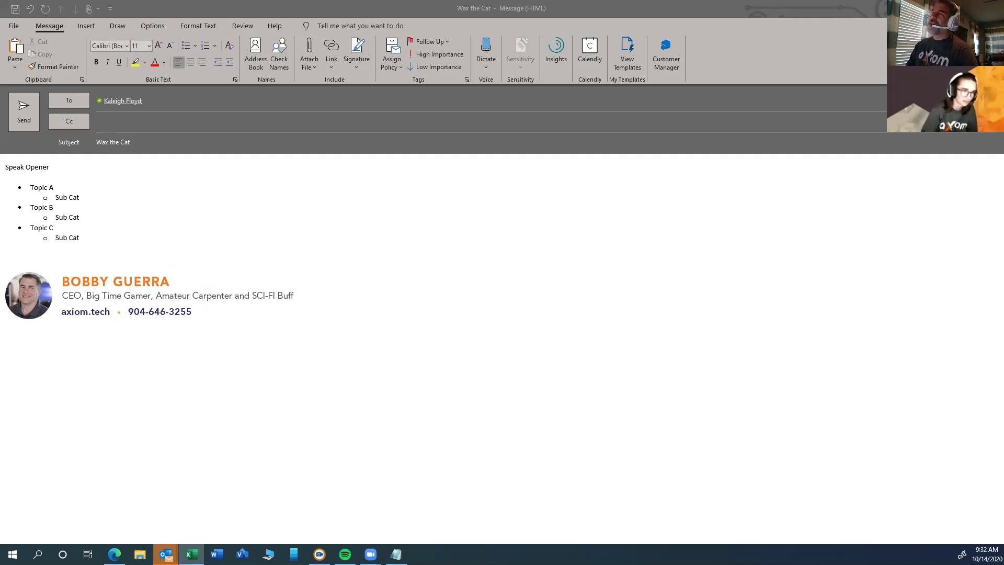
{"action": "left_click", "coordinate": [45, 255]}
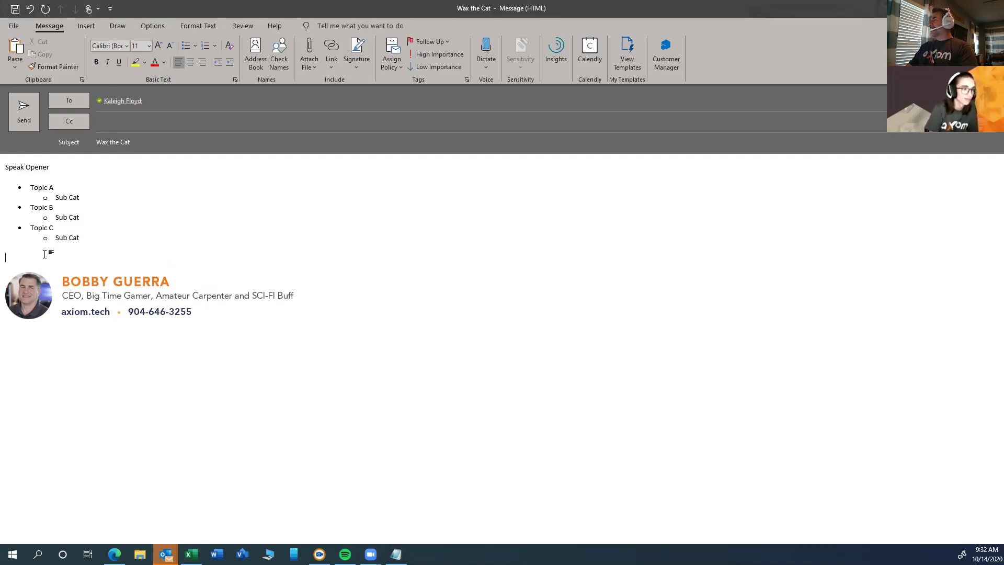
{"action": "type", "text": "Cat waxing Schedule Monday\tTue\tWed\tThur\tFri"}
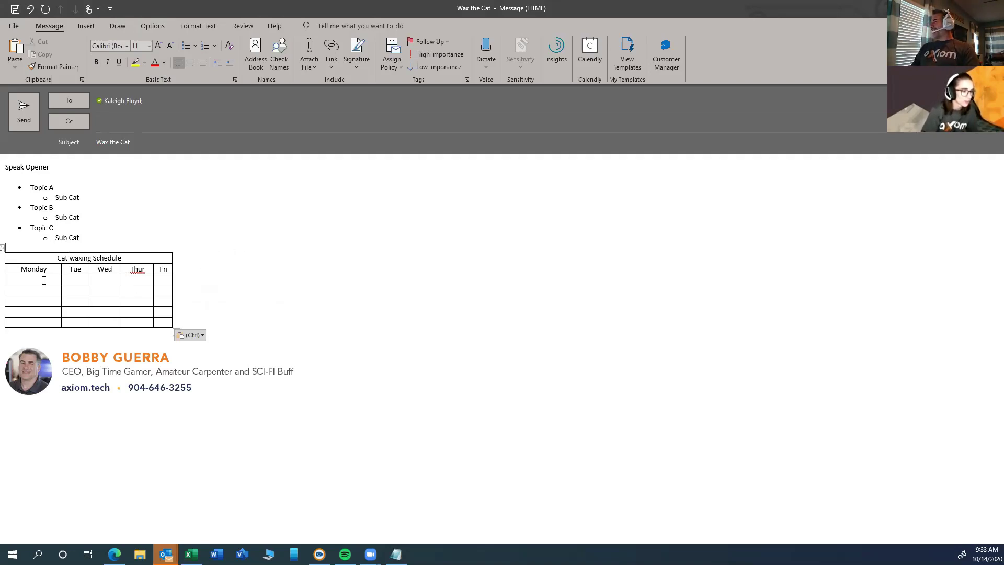
Select the whole "Cat waxing Schedule" table in the message and insert new columns to the right of Fri.
{"action": "left_click", "coordinate": [5, 247]}
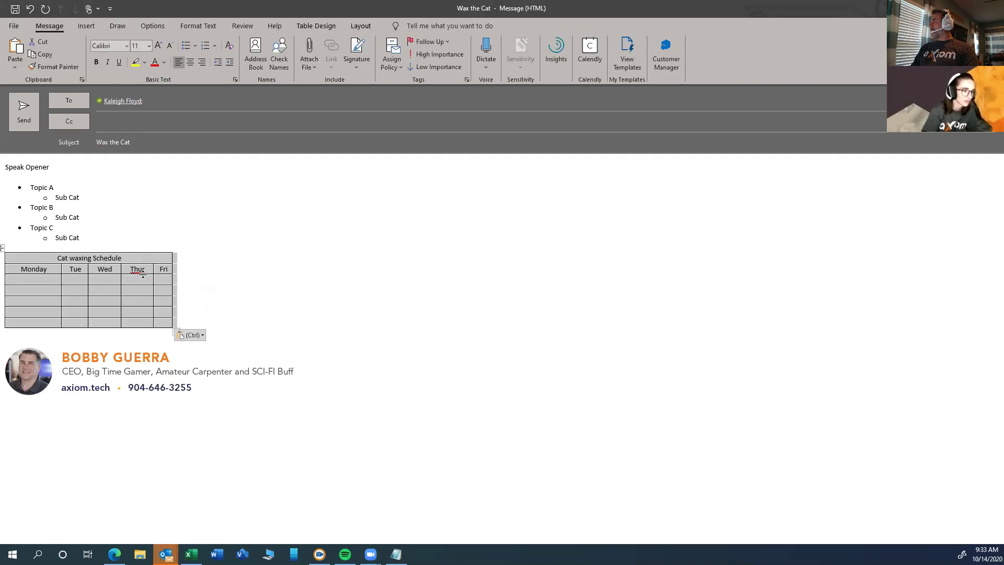
{"action": "left_click", "coordinate": [2, 247]}
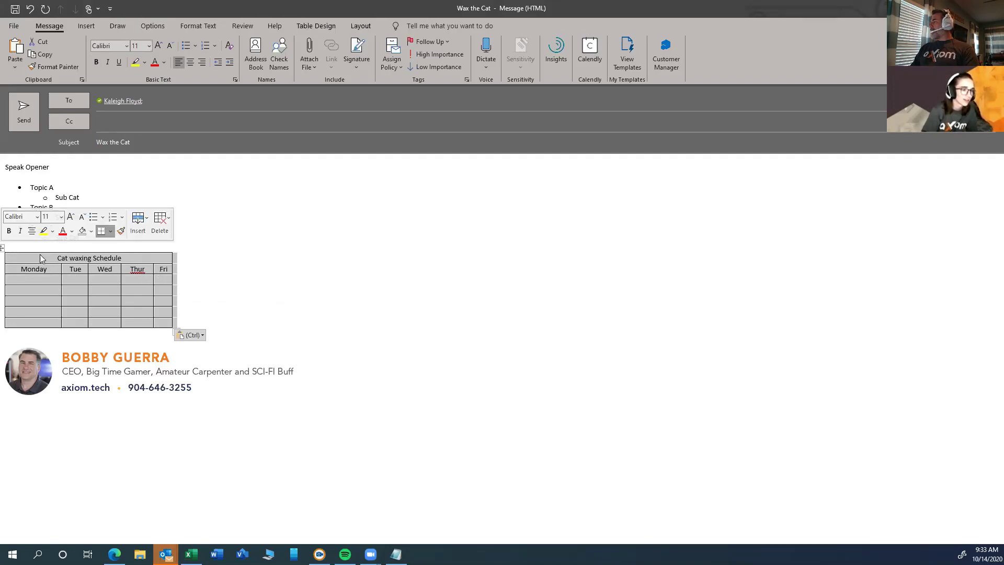
{"action": "left_click", "coordinate": [146, 223]}
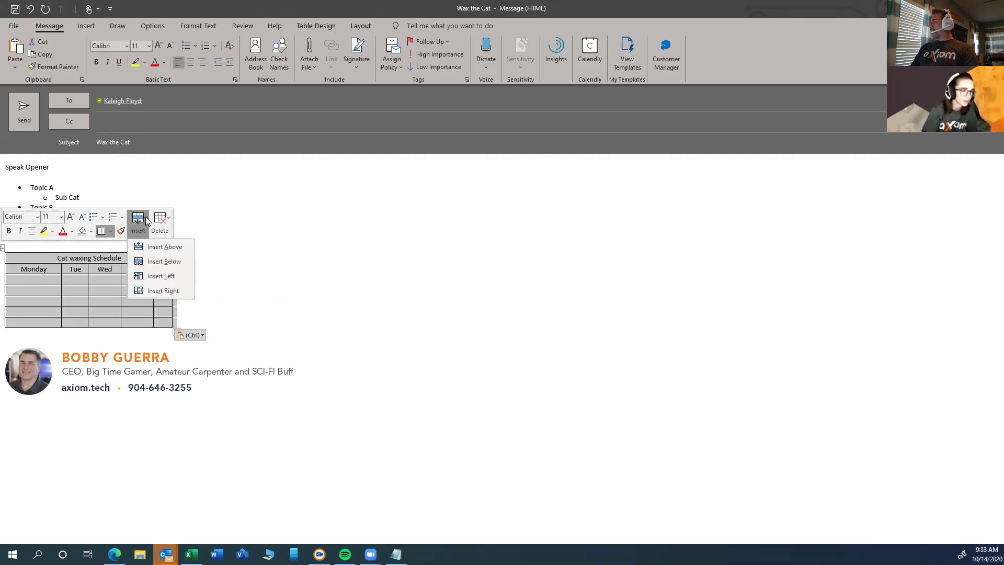
{"action": "left_click", "coordinate": [163, 290]}
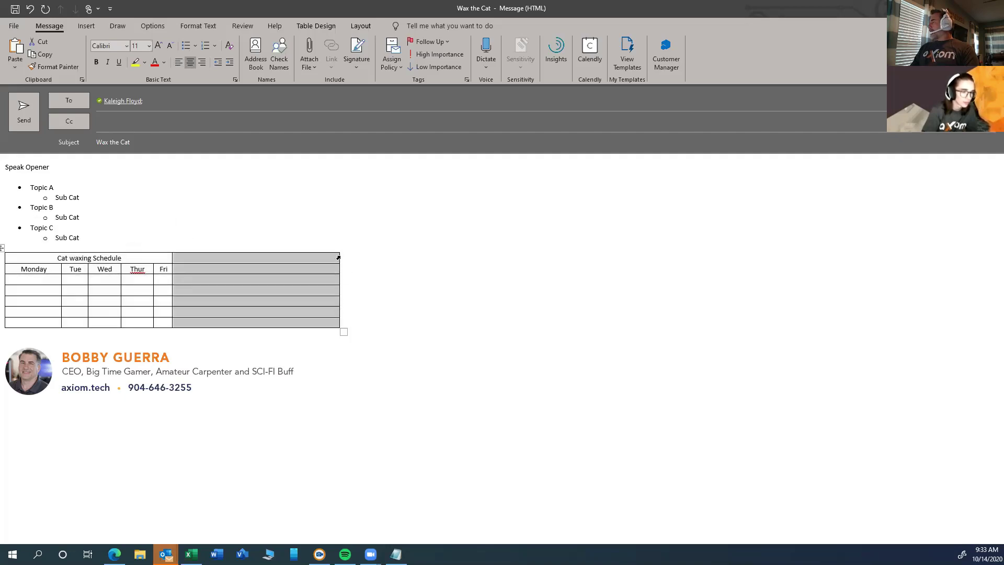
{"action": "left_click", "coordinate": [191, 268]}
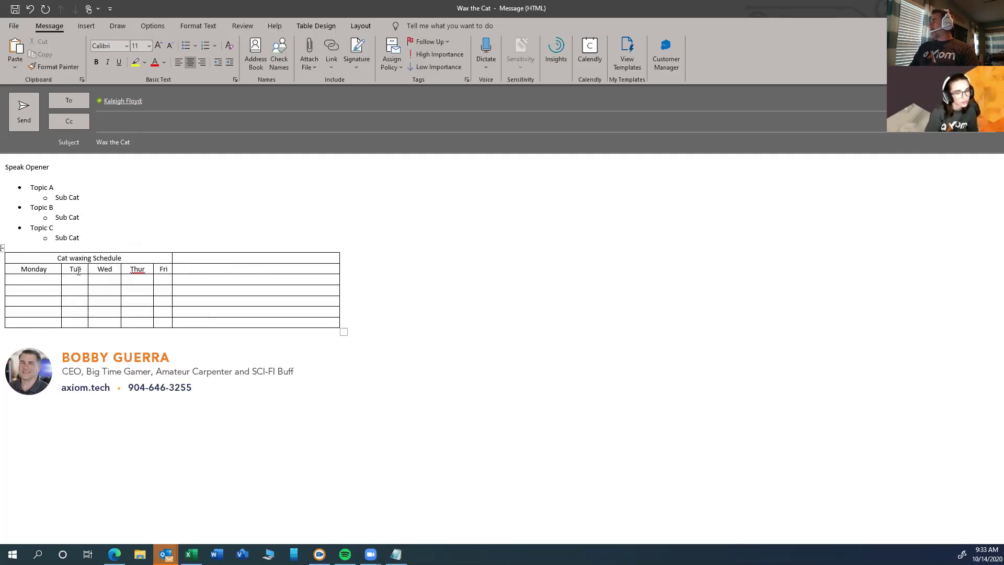
{"action": "left_click", "coordinate": [162, 216]}
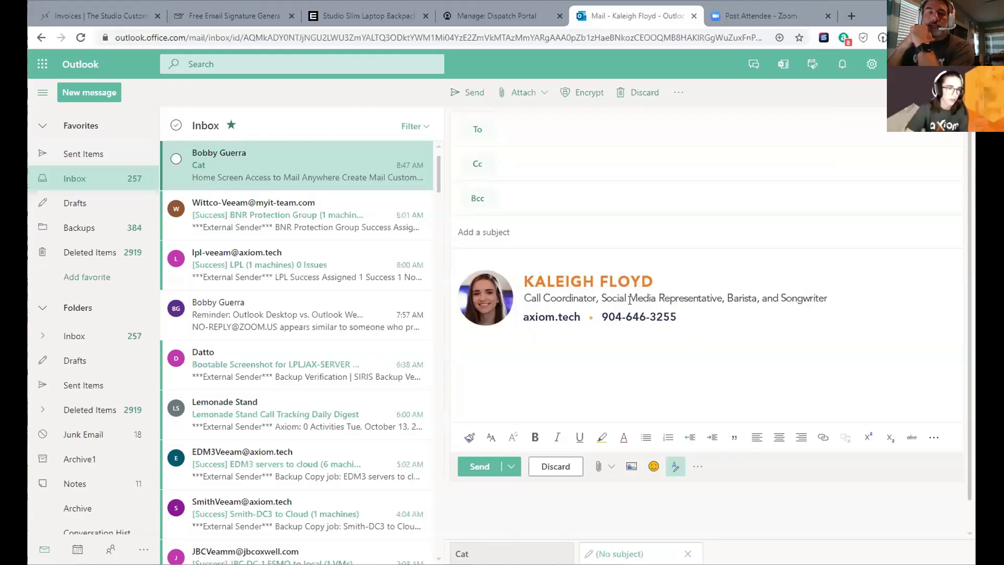
In Outlook on the web, insert a table of four columns and three rows above the signature in the new message.
{"action": "left_click", "coordinate": [934, 437]}
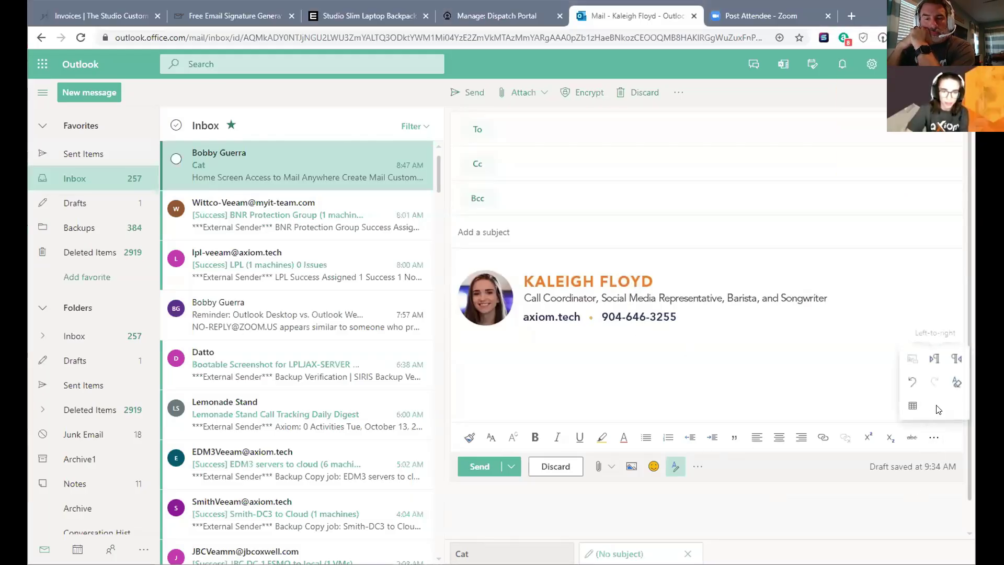
{"action": "left_click", "coordinate": [907, 411]}
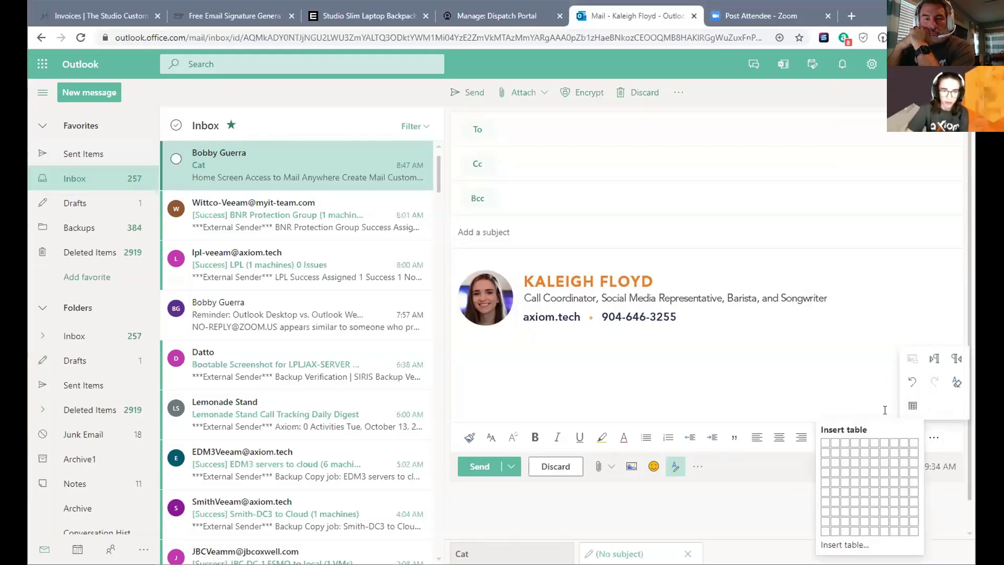
{"action": "left_click", "coordinate": [850, 471]}
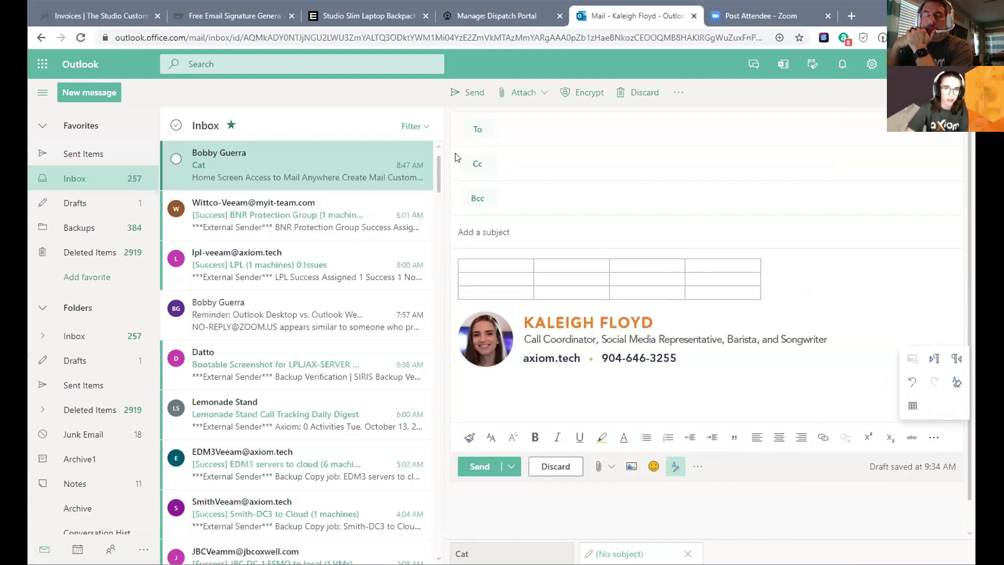
Enter "Test 1" and "Test 2" in the first column of the table's second and third rows.
{"action": "left_click", "coordinate": [499, 273]}
{"action": "type", "text": "Test 1"}
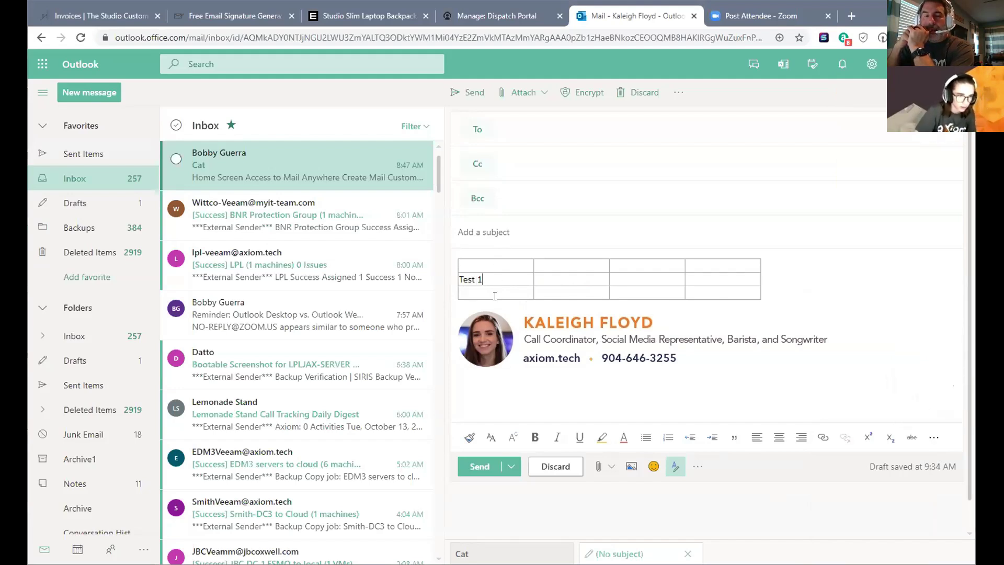
{"action": "left_click", "coordinate": [492, 293]}
{"action": "type", "text": "Test "}
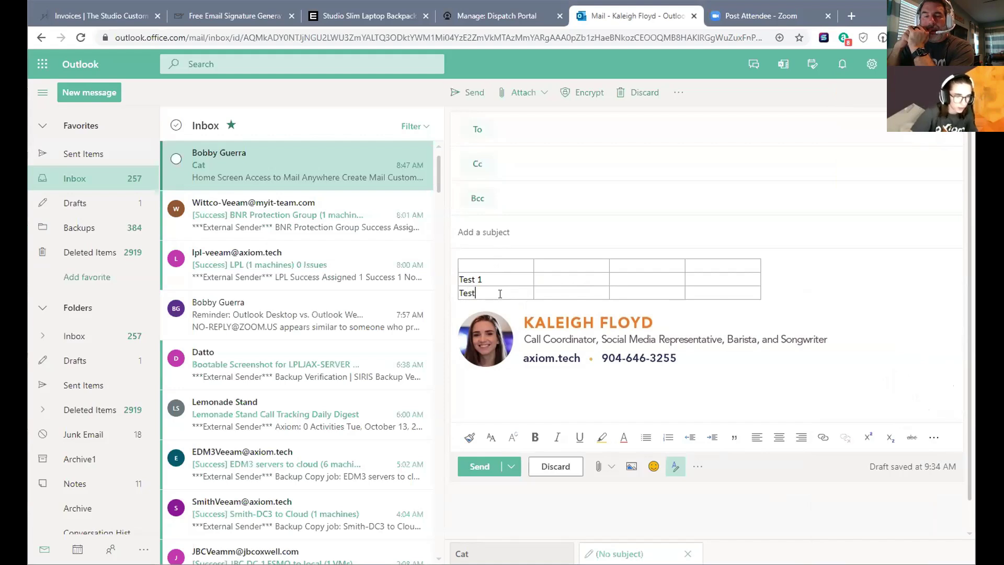
{"action": "type", "text": "2"}
Look through the table's editing options, including Insert, Delete, Merge, Split, Style and Header row, and dismiss them.
{"action": "right_click", "coordinate": [500, 290]}
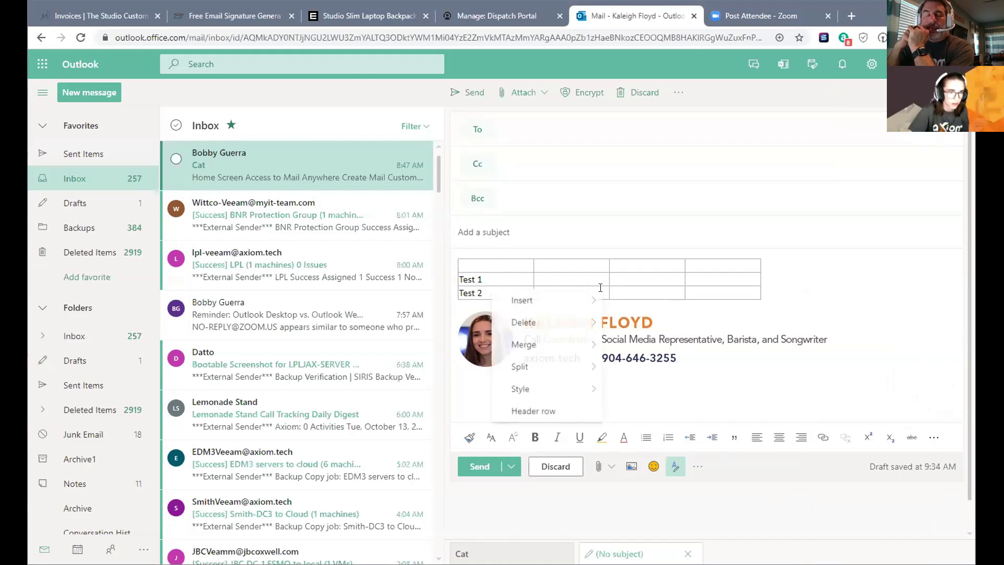
{"action": "left_click", "coordinate": [610, 279]}
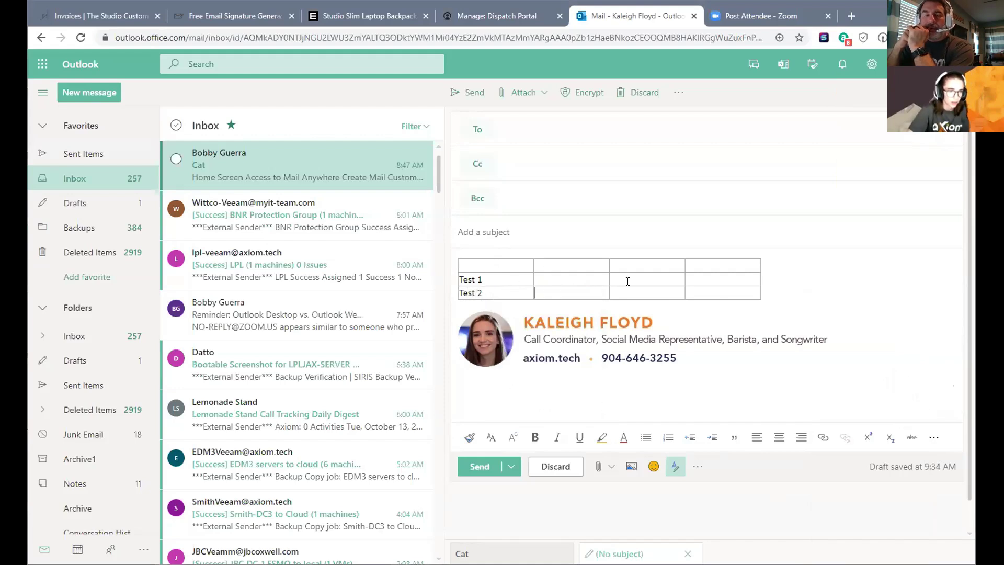
{"action": "right_click", "coordinate": [516, 280]}
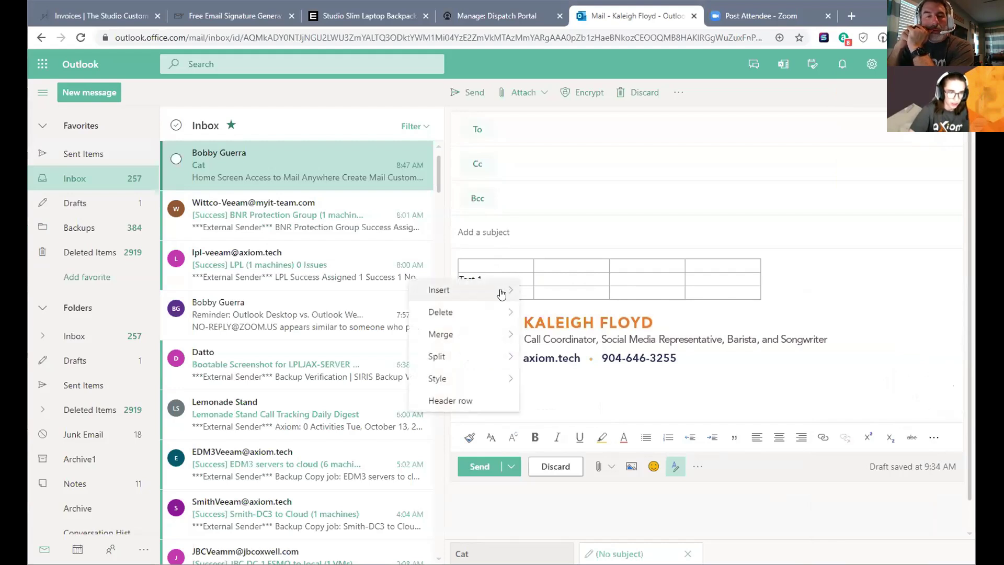
{"action": "mouse_move", "coordinate": [505, 341]}
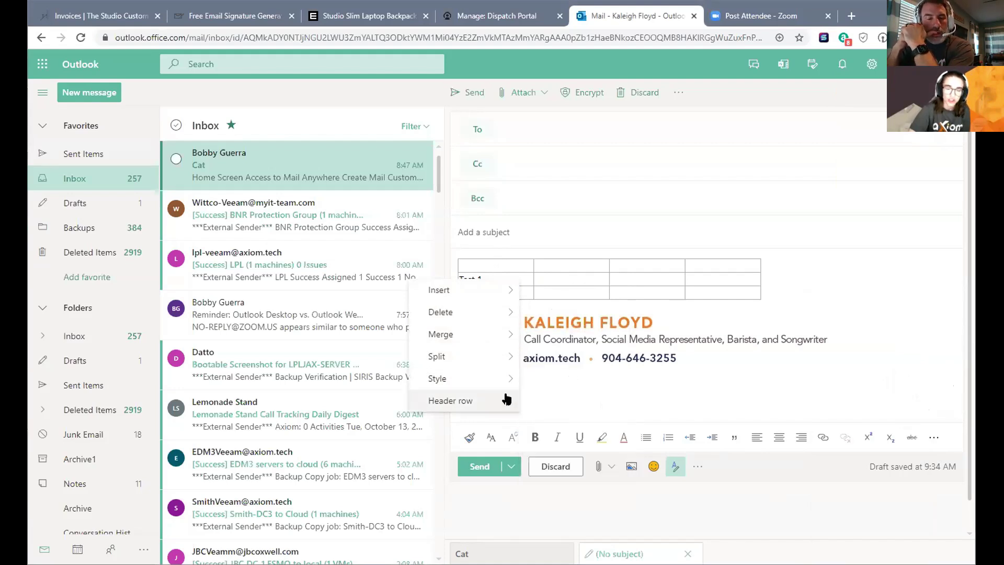
{"action": "mouse_move", "coordinate": [482, 320]}
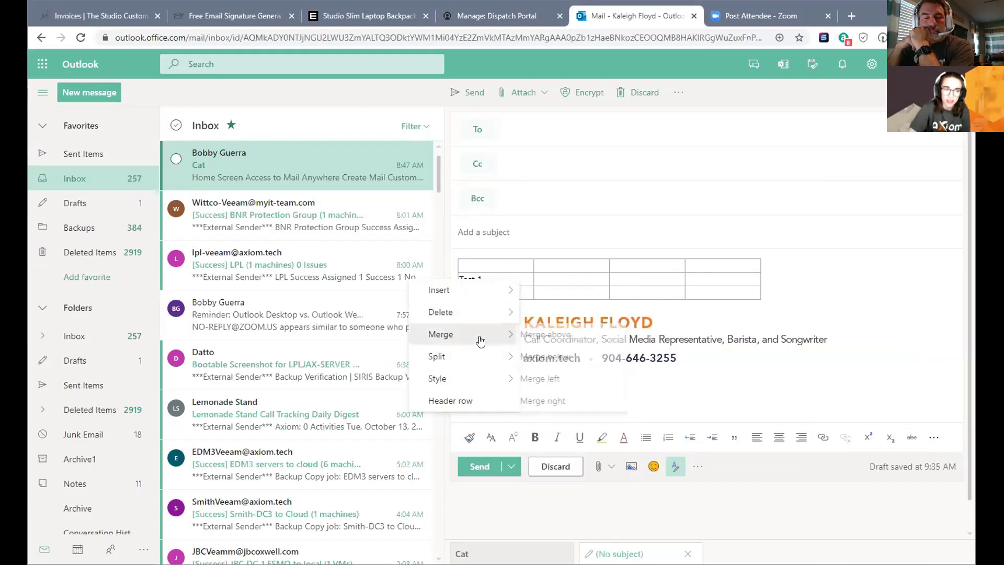
{"action": "mouse_move", "coordinate": [487, 372]}
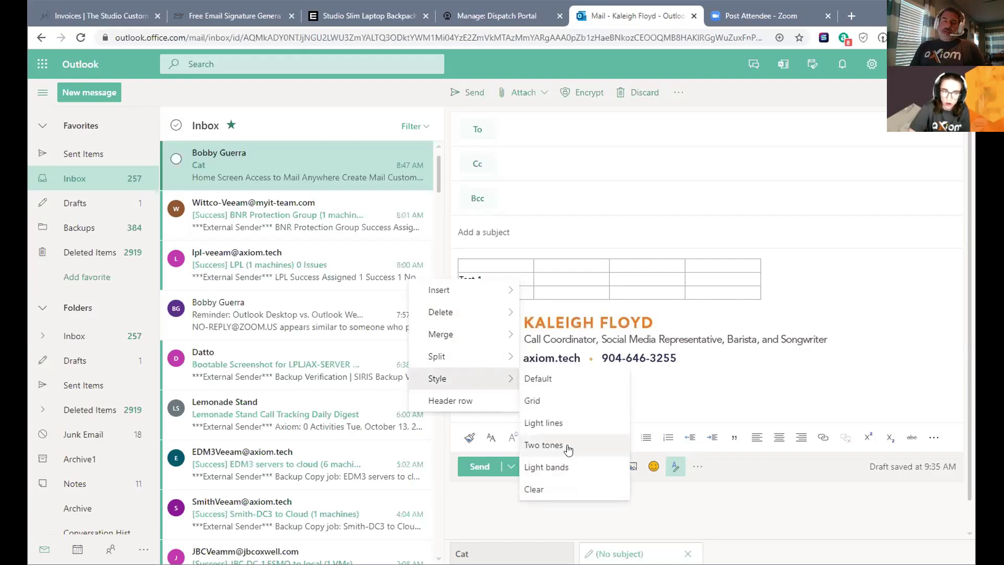
{"action": "left_click", "coordinate": [752, 308]}
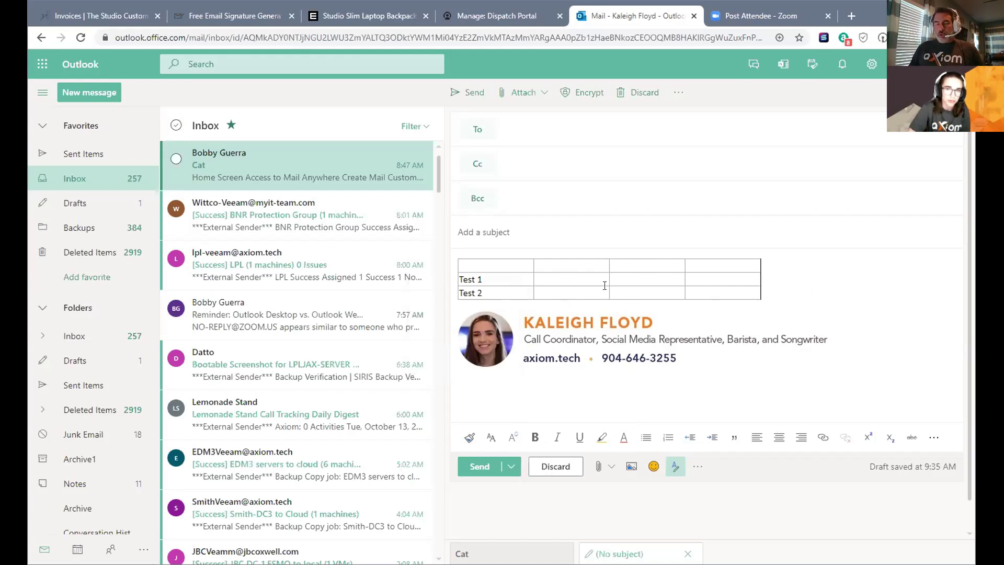
Select the contents of the test table and delete them.
{"action": "left_click_drag", "start_coordinate": [636, 291], "coordinate": [460, 262]}
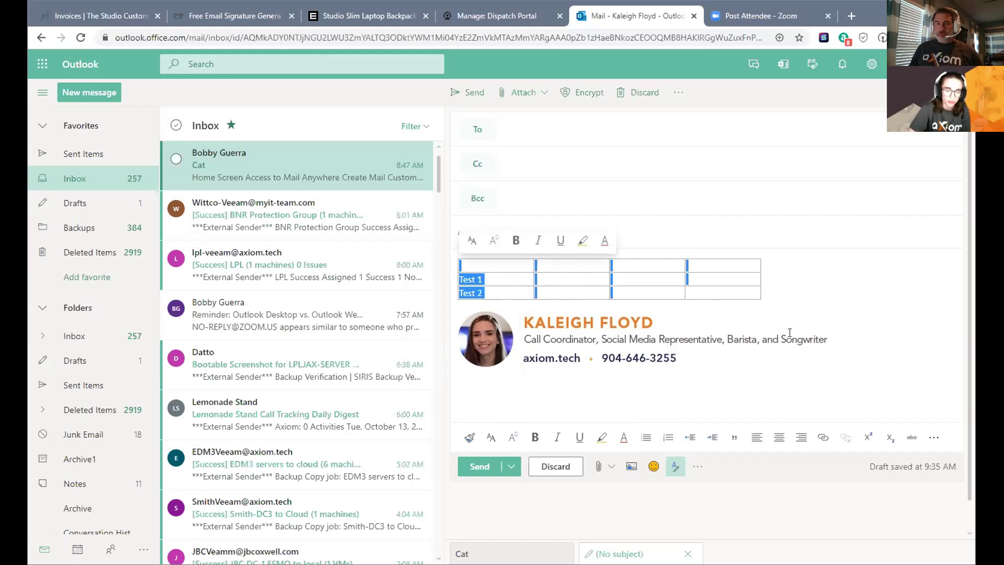
{"action": "key", "text": "Delete"}
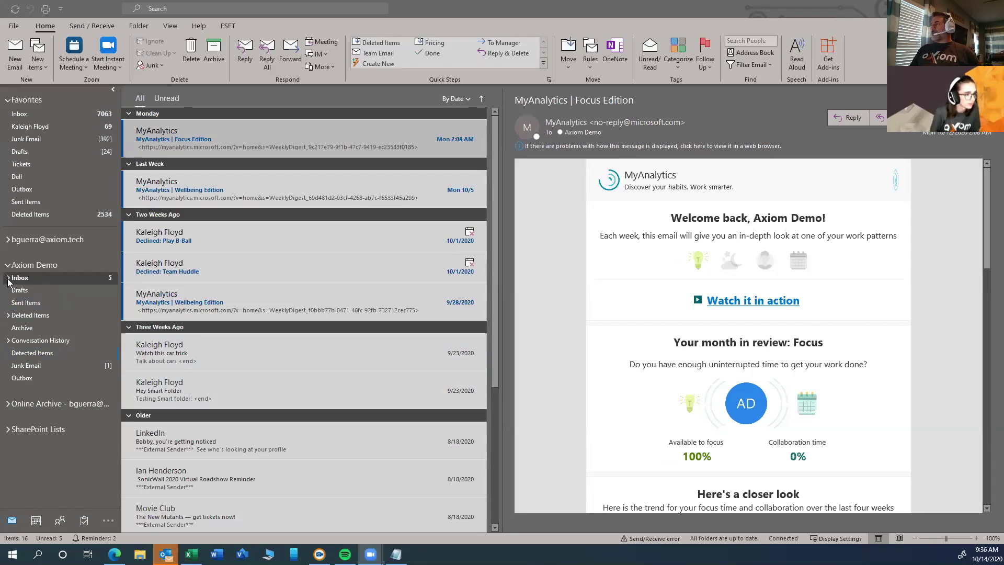
In desktop Outlook, create a subfolder named "Product Launch" under the Axiom Demo account's Inbox.
{"action": "left_click", "coordinate": [47, 266]}
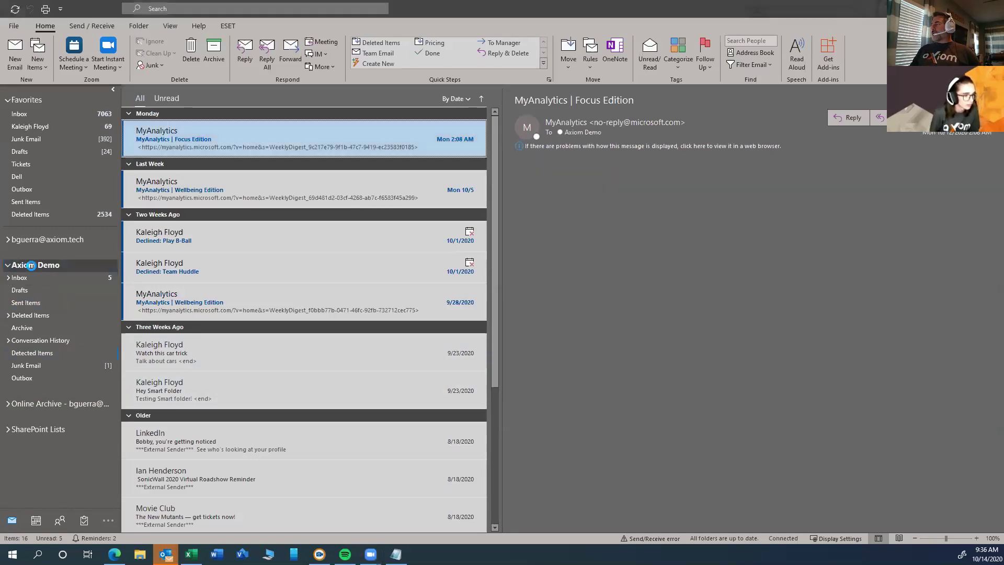
{"action": "left_click", "coordinate": [18, 278]}
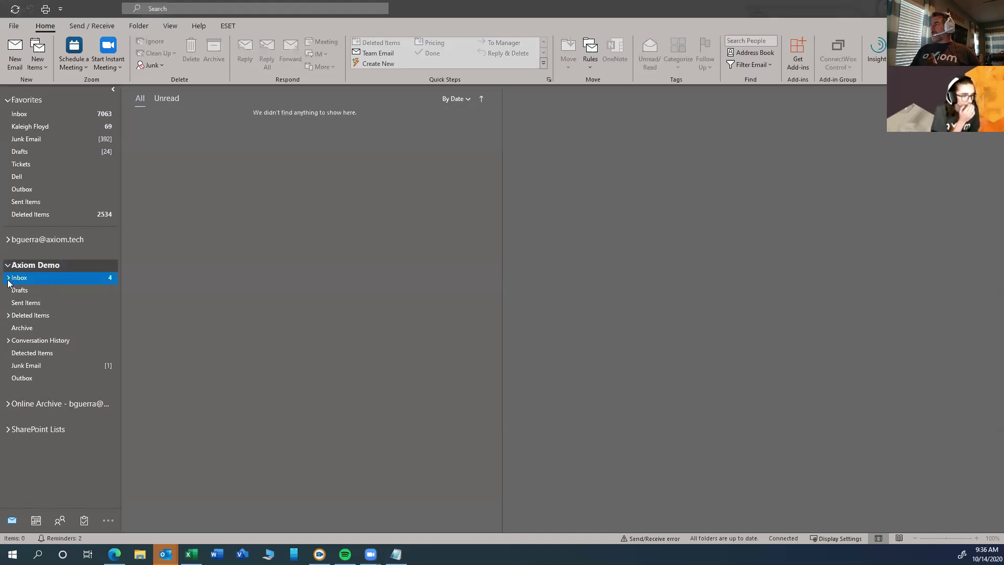
{"action": "left_click", "coordinate": [8, 278]}
{"action": "right_click", "coordinate": [19, 281]}
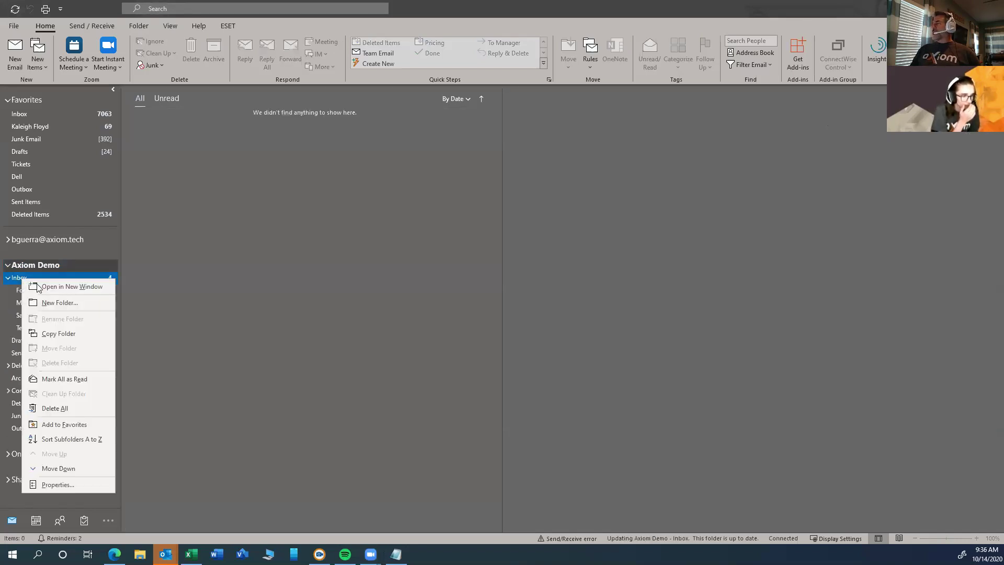
{"action": "left_click", "coordinate": [74, 302]}
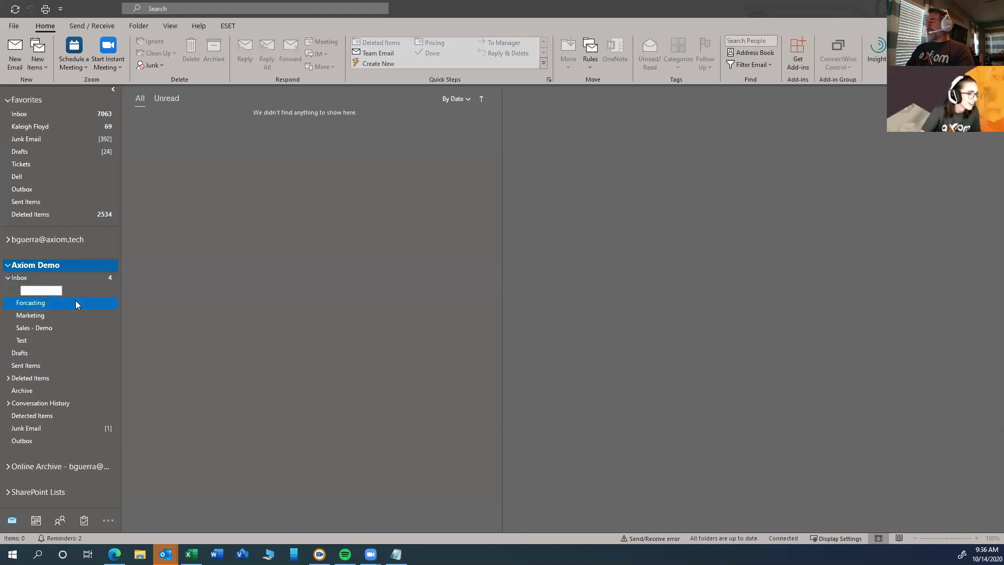
{"action": "type", "text": "Pro"}
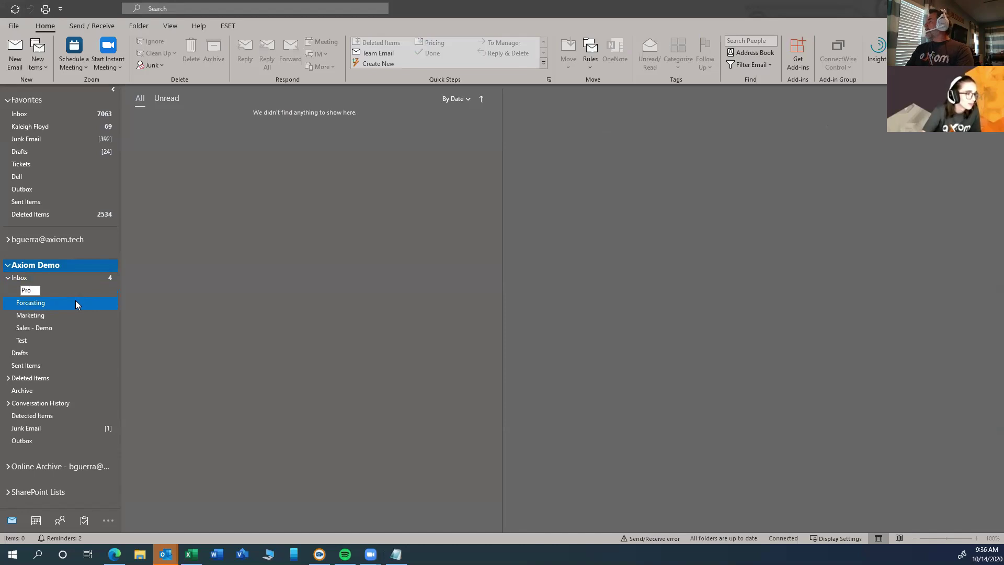
{"action": "type", "text": "duct Launch"}
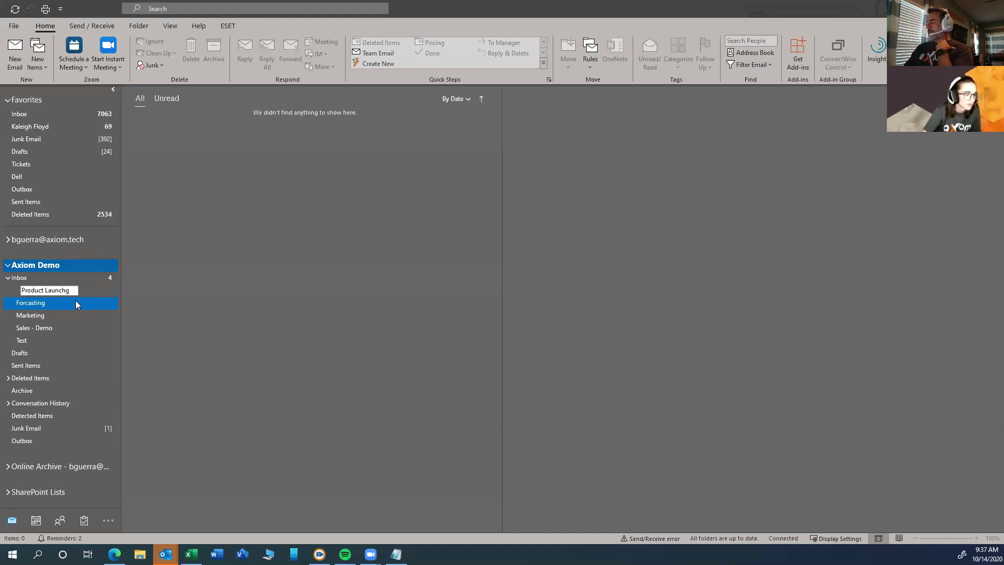
{"action": "left_click", "coordinate": [73, 289]}
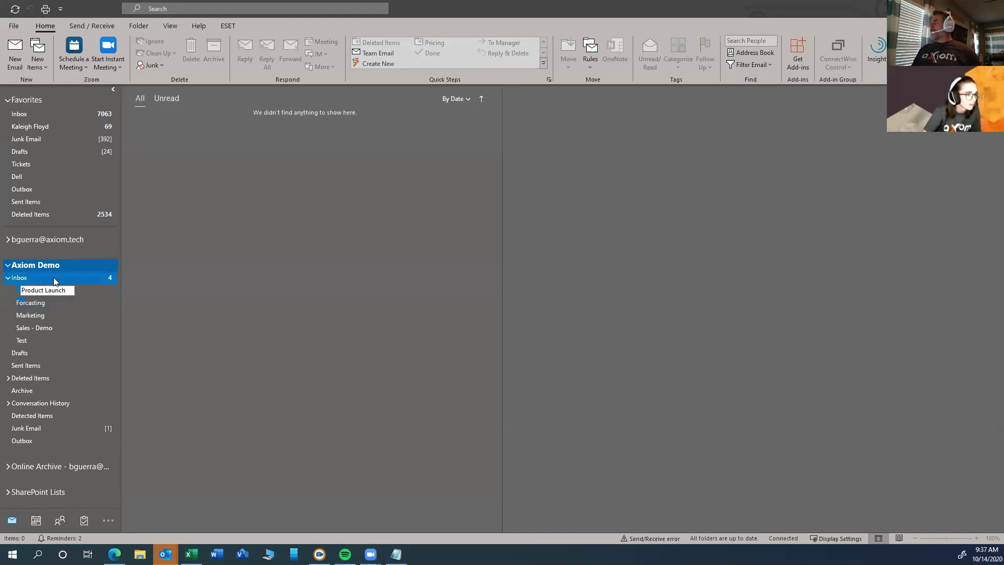
{"action": "key", "text": "Return"}
{"action": "left_click", "coordinate": [52, 291]}
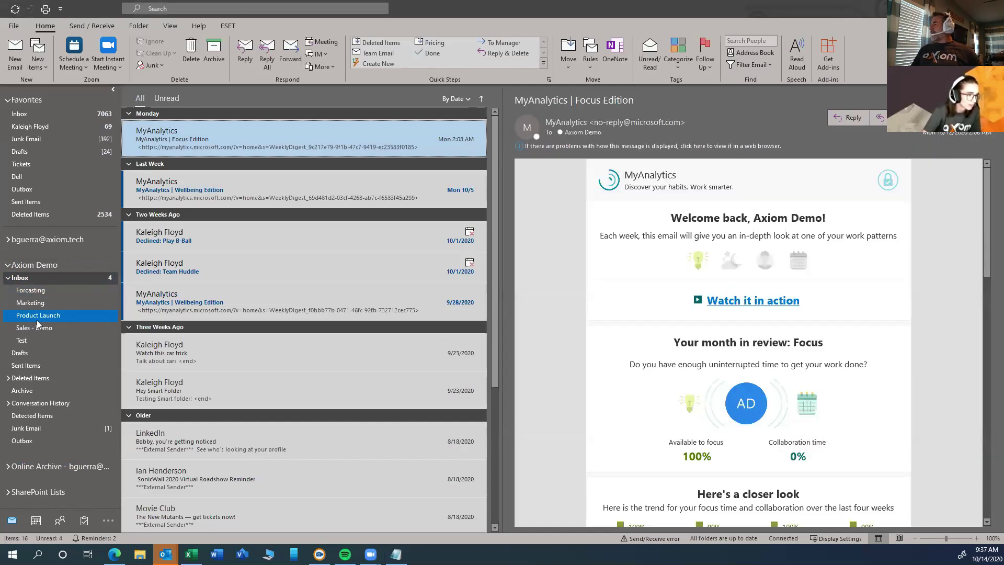
View the contents of the Product Launch folder and return to the Axiom Demo Inbox.
{"action": "left_click", "coordinate": [37, 319]}
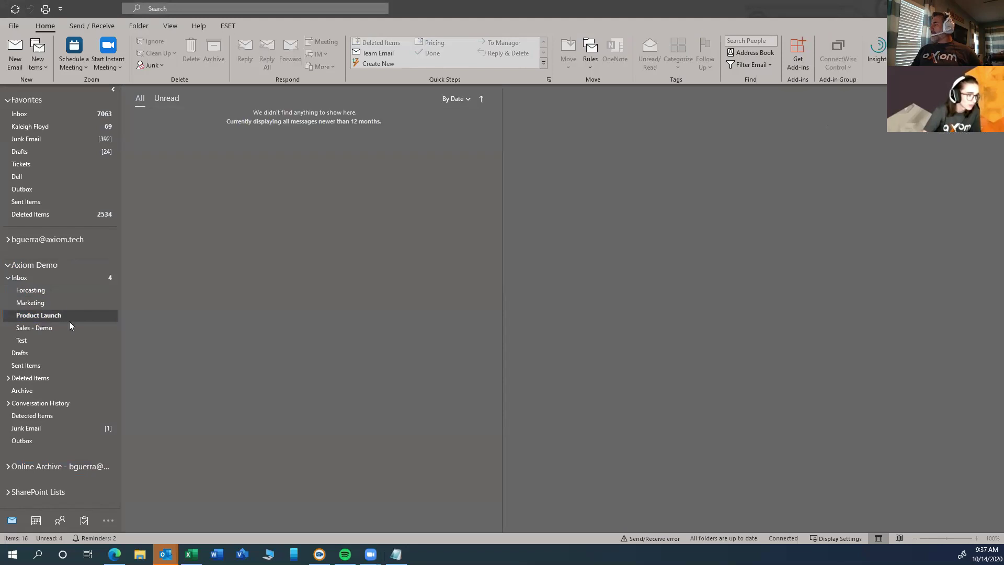
{"action": "left_click_drag", "start_coordinate": [70, 322], "coordinate": [63, 294]}
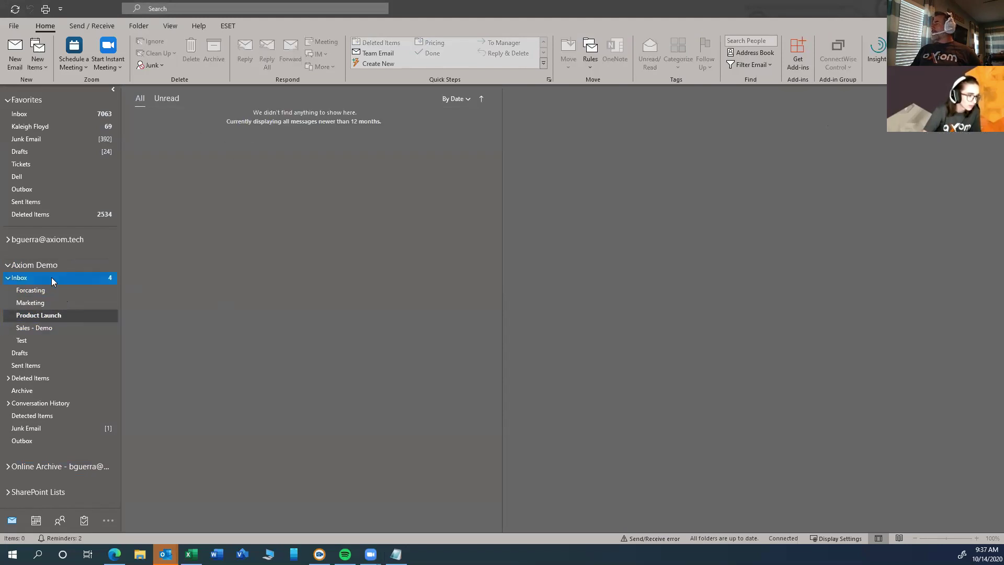
{"action": "left_click", "coordinate": [52, 277]}
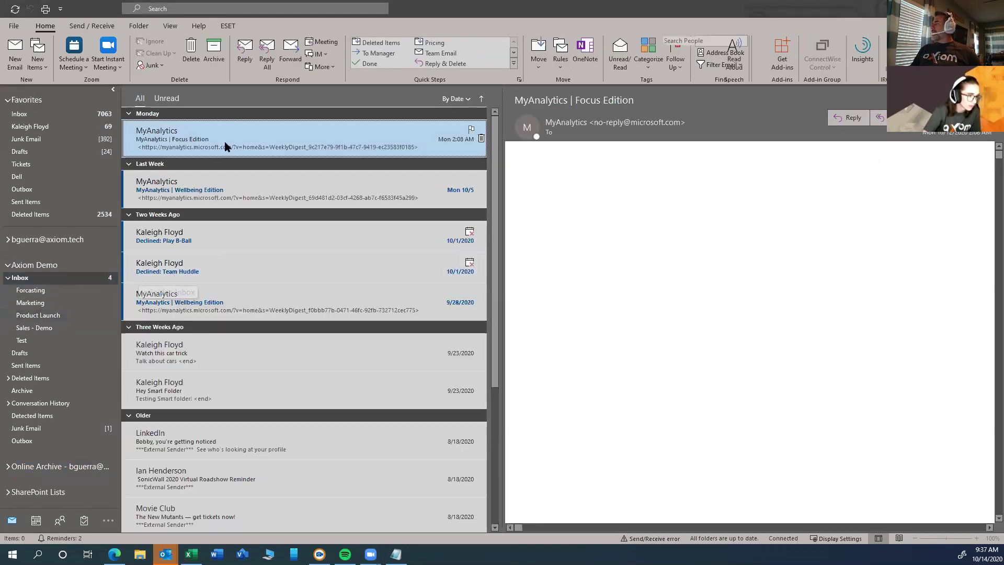
Review the destination folders for moving the "MyAnalytics | Focus Edition" message, including the full folder list, and cancel the move.
{"action": "right_click", "coordinate": [226, 145]}
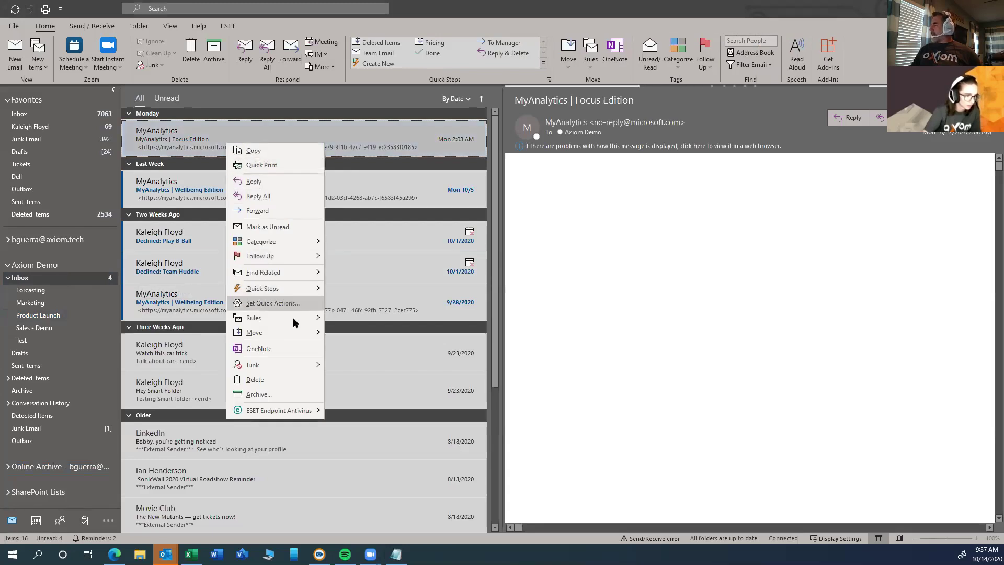
{"action": "mouse_move", "coordinate": [293, 333]}
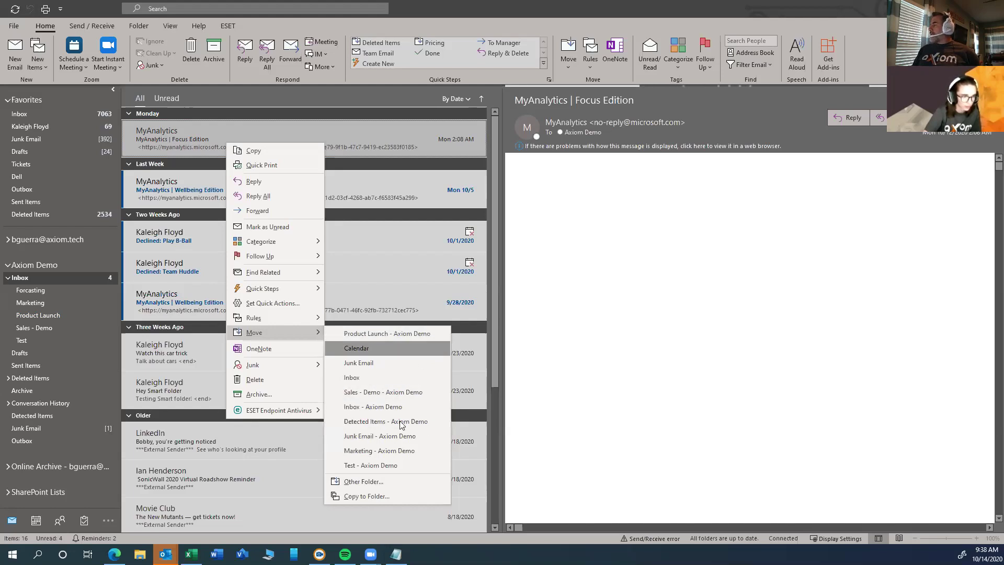
{"action": "left_click", "coordinate": [372, 482]}
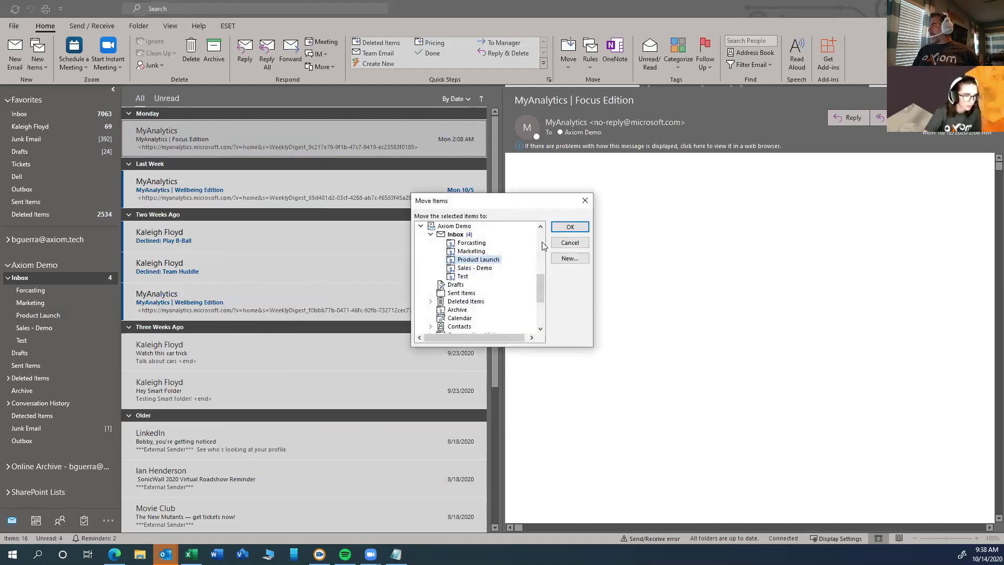
{"action": "left_click", "coordinate": [569, 243]}
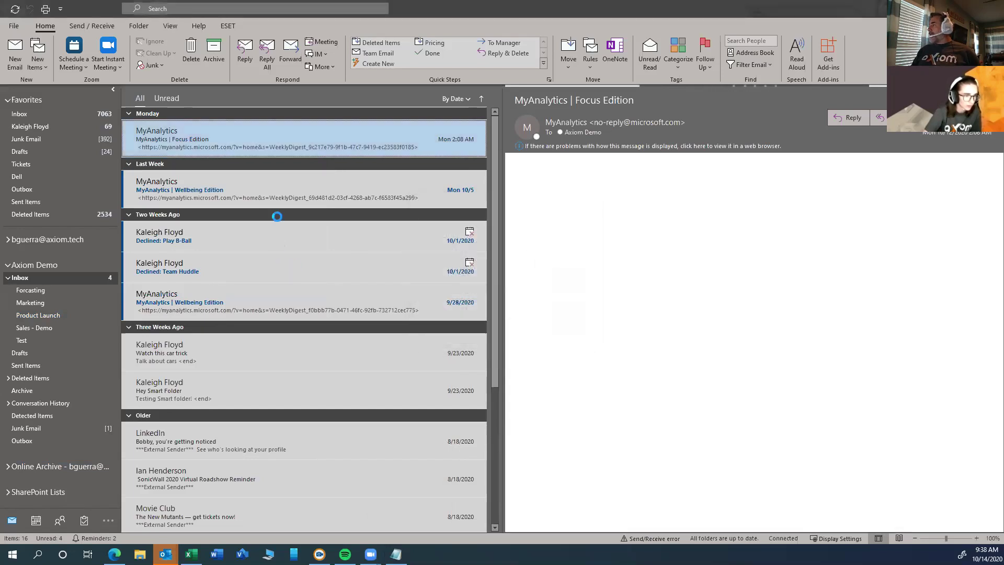
Try to copy the "MyAnalytics | Focus Edition" message and paste it into the Product Launch folder.
{"action": "mouse_move", "coordinate": [236, 130]}
{"action": "left_mouse_down"}
{"action": "mouse_move", "coordinate": [149, 163]}
{"action": "mouse_move", "coordinate": [52, 293]}
{"action": "mouse_move", "coordinate": [53, 328]}
{"action": "mouse_move", "coordinate": [59, 301]}
{"action": "mouse_move", "coordinate": [61, 316]}
{"action": "mouse_move", "coordinate": [229, 148]}
{"action": "left_mouse_up"}
{"action": "right_click", "coordinate": [229, 148]}
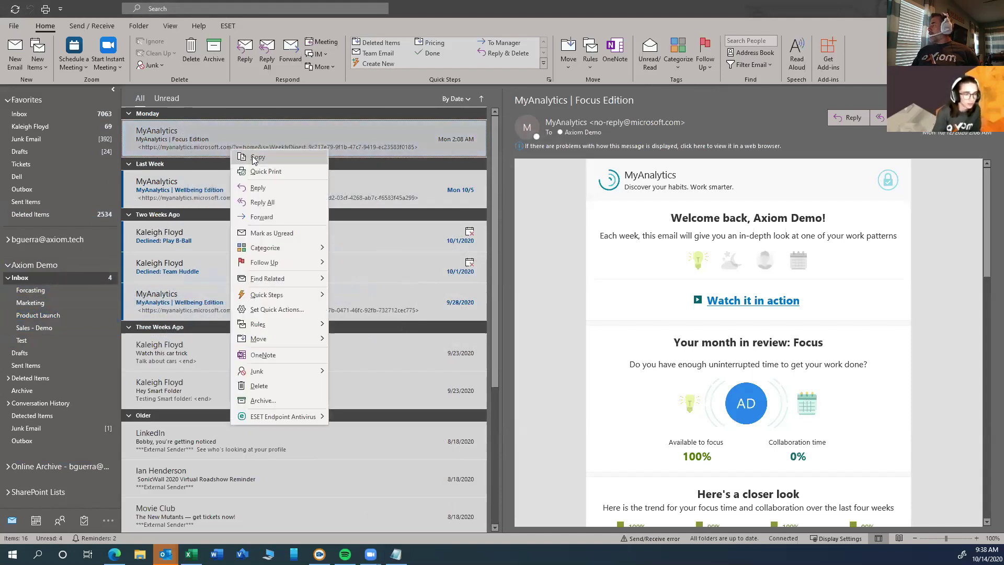
{"action": "left_click", "coordinate": [254, 157]}
{"action": "left_click", "coordinate": [49, 316]}
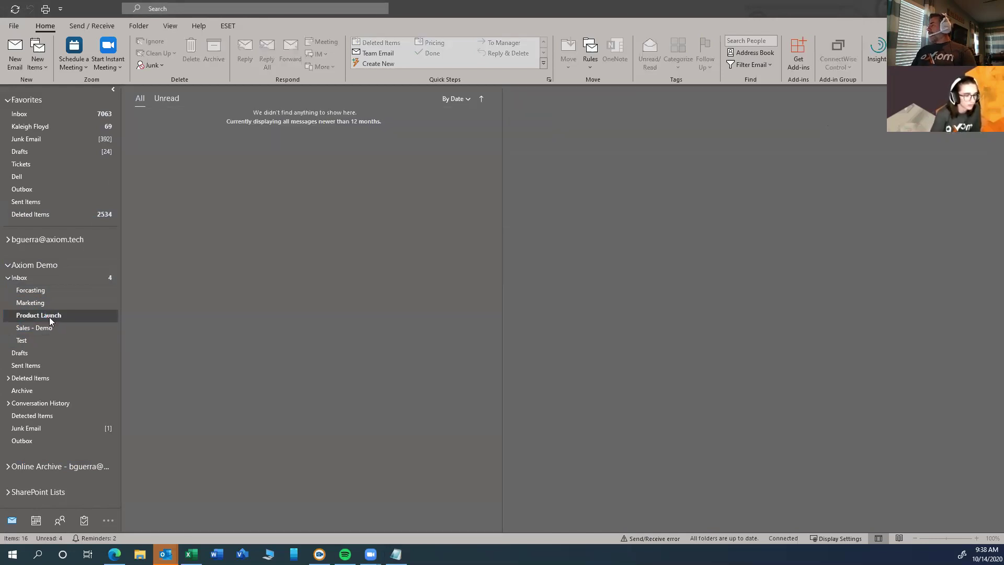
{"action": "right_click", "coordinate": [49, 317]}
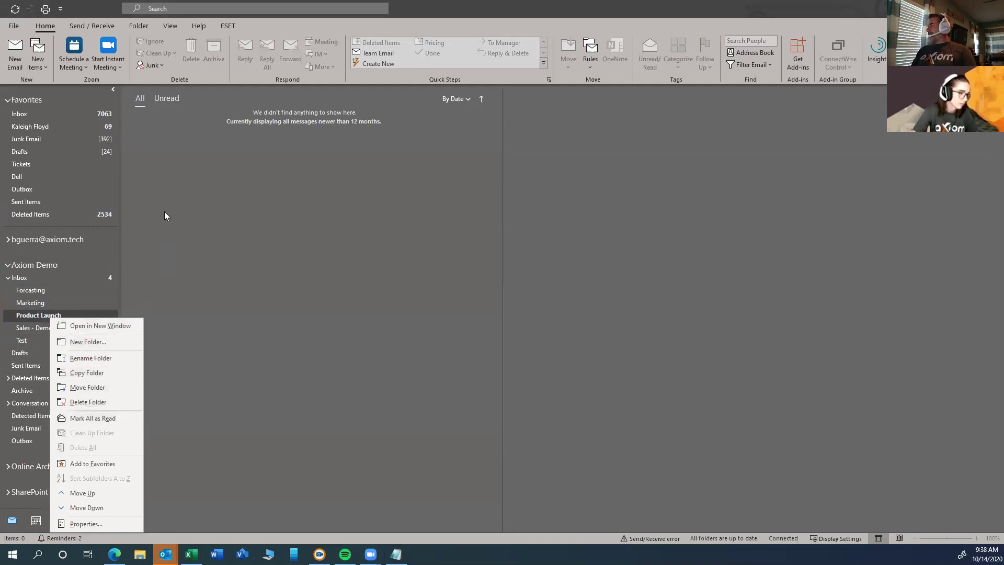
{"action": "left_click", "coordinate": [191, 181]}
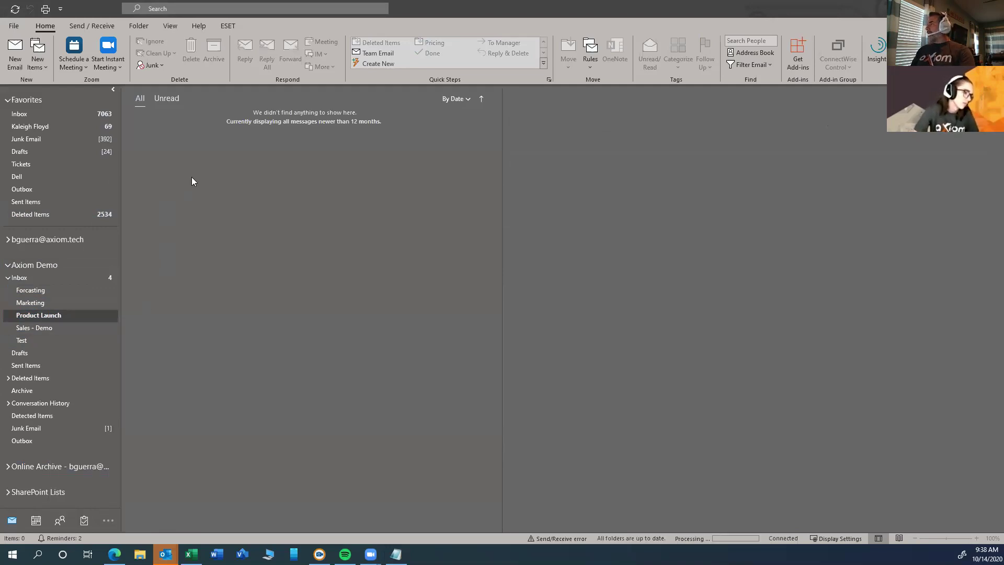
Copy the "MyAnalytics | Focus Edition" message from the Axiom Demo Inbox into Product Launch, view that folder, and return to the Inbox.
{"action": "left_click", "coordinate": [55, 279]}
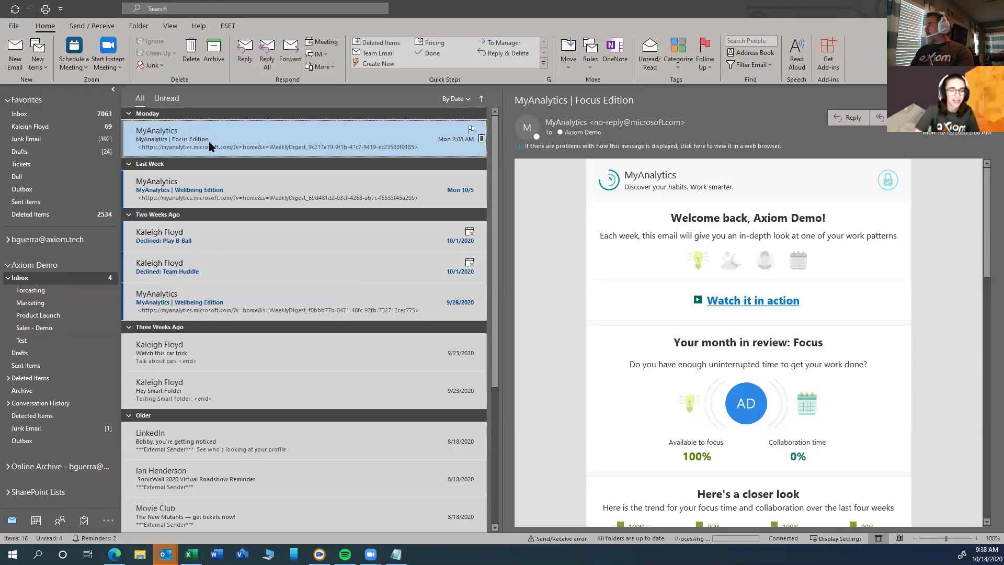
{"action": "left_click_drag", "start_coordinate": [211, 146], "coordinate": [70, 317]}
{"action": "left_click", "coordinate": [70, 317]}
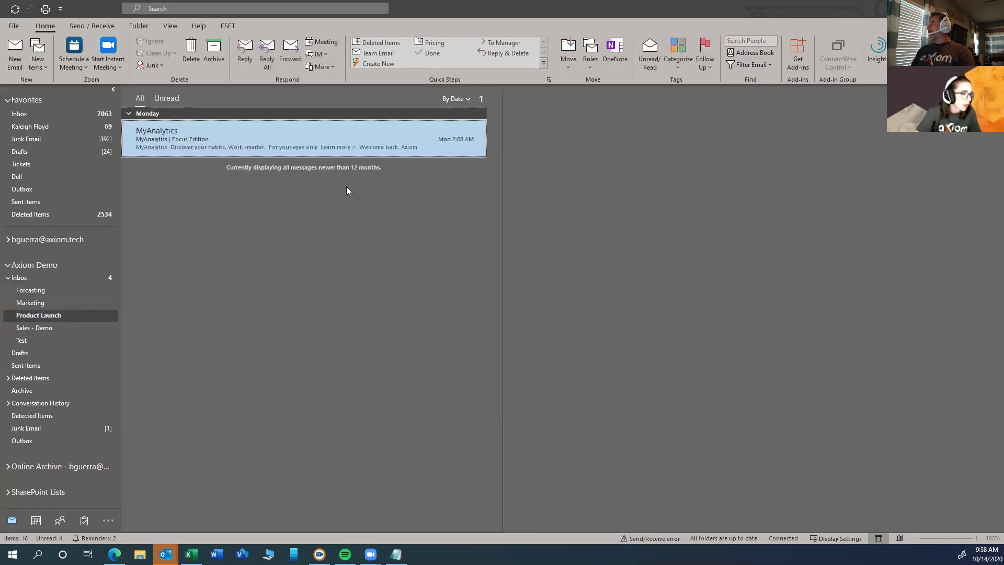
{"action": "left_click", "coordinate": [46, 282]}
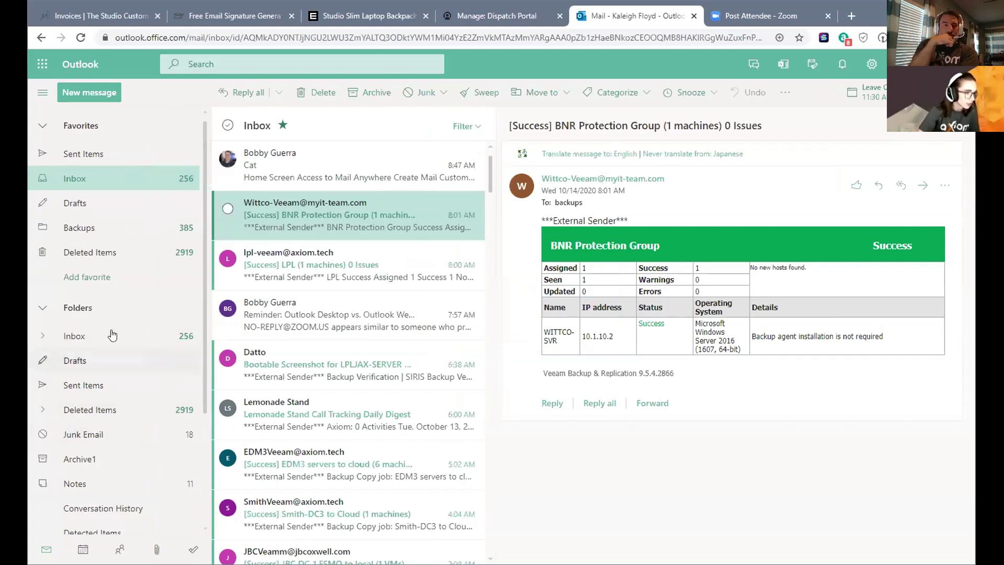
In Outlook on the web, review the Favorites and Folders sections and the suggestions for adding a favorite, adding none.
{"action": "left_click", "coordinate": [41, 126]}
{"action": "left_click", "coordinate": [39, 127]}
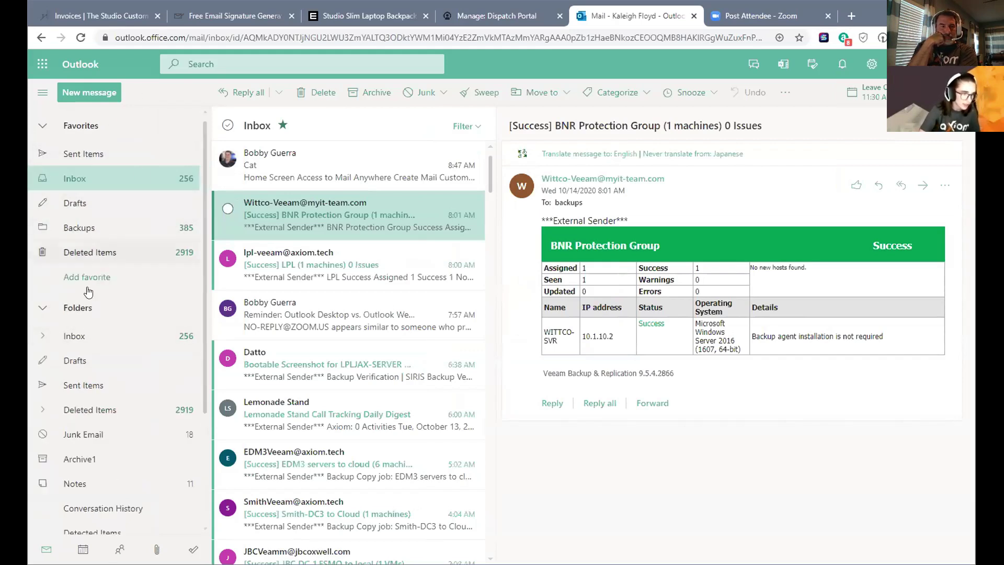
{"action": "scroll", "coordinate": [196, 437], "scroll_direction": "down", "scroll_amount": 3}
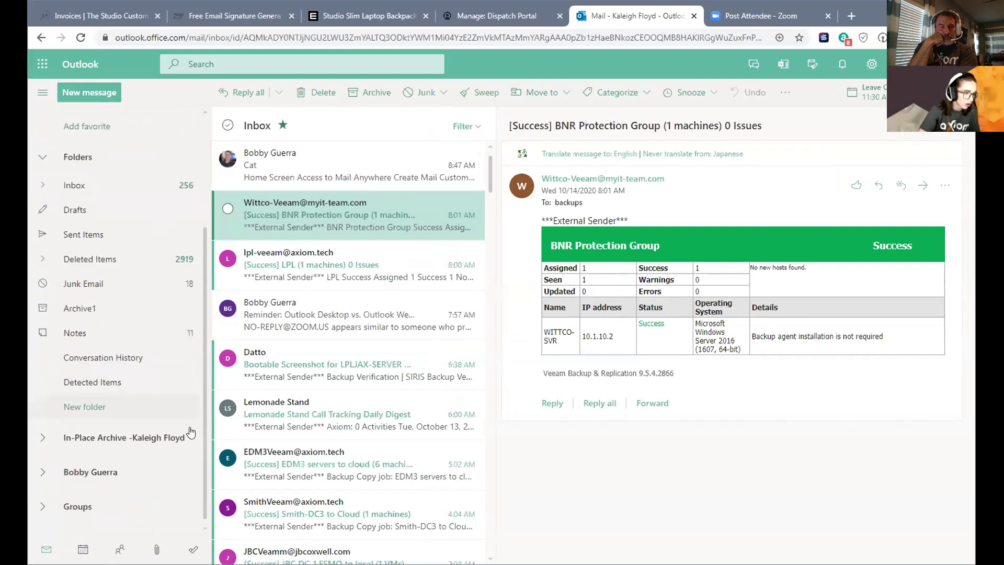
{"action": "scroll", "coordinate": [102, 362], "scroll_direction": "up", "scroll_amount": 3}
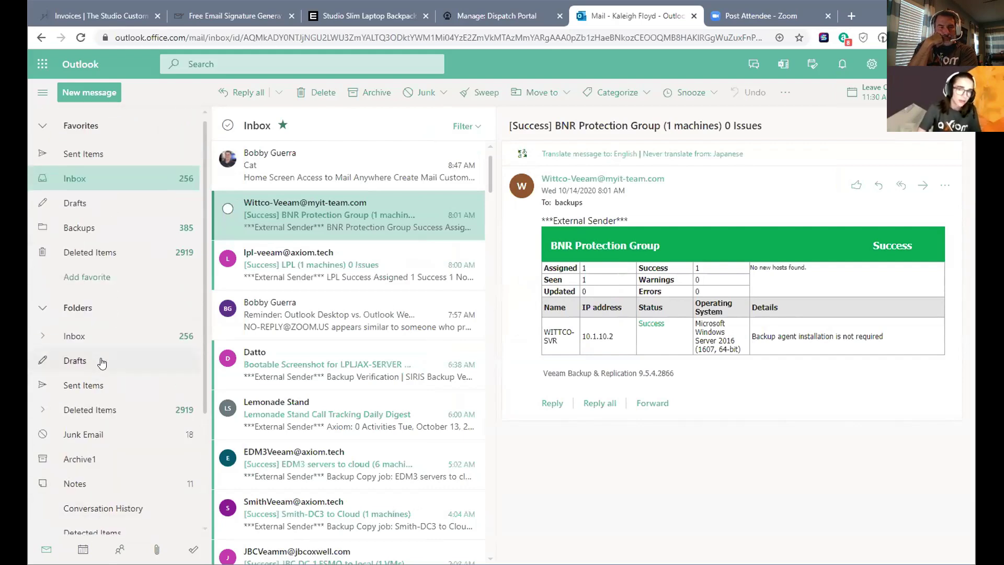
{"action": "left_click", "coordinate": [94, 287]}
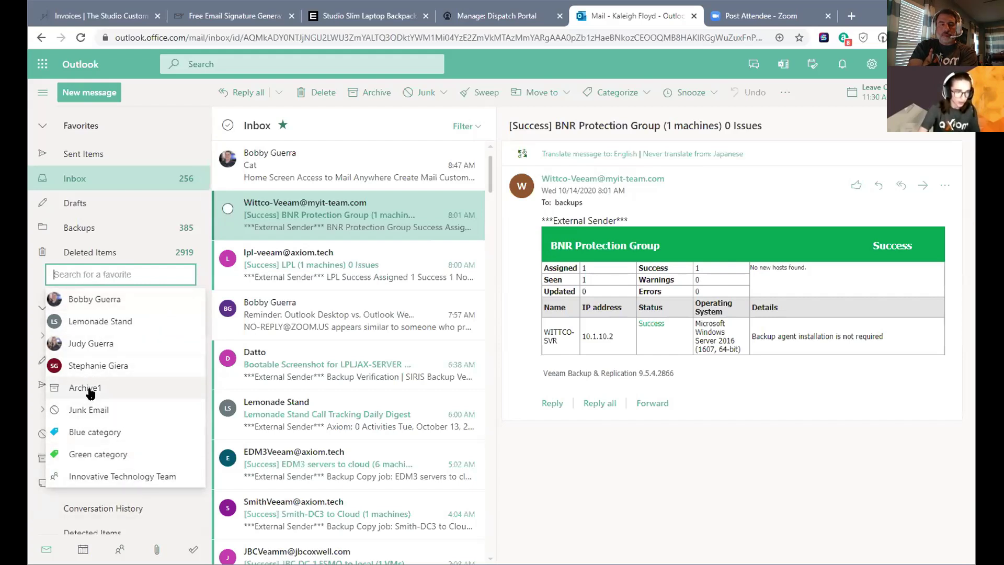
{"action": "left_click", "coordinate": [34, 270]}
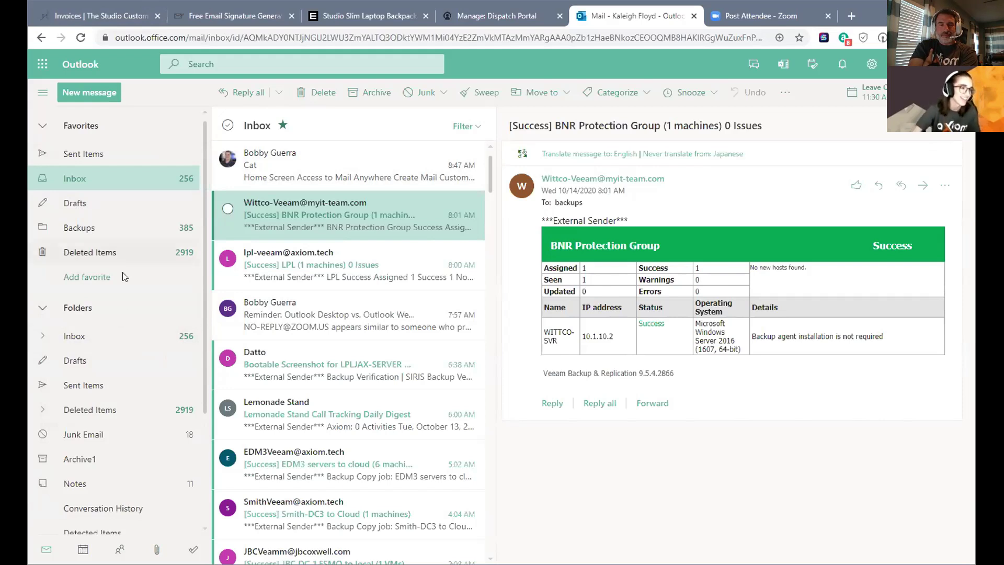
Examine the Inbox subfolders and the available options for creating a new folder or Inbox subfolder, without creating one.
{"action": "scroll", "coordinate": [124, 321], "scroll_direction": "down", "scroll_amount": 2}
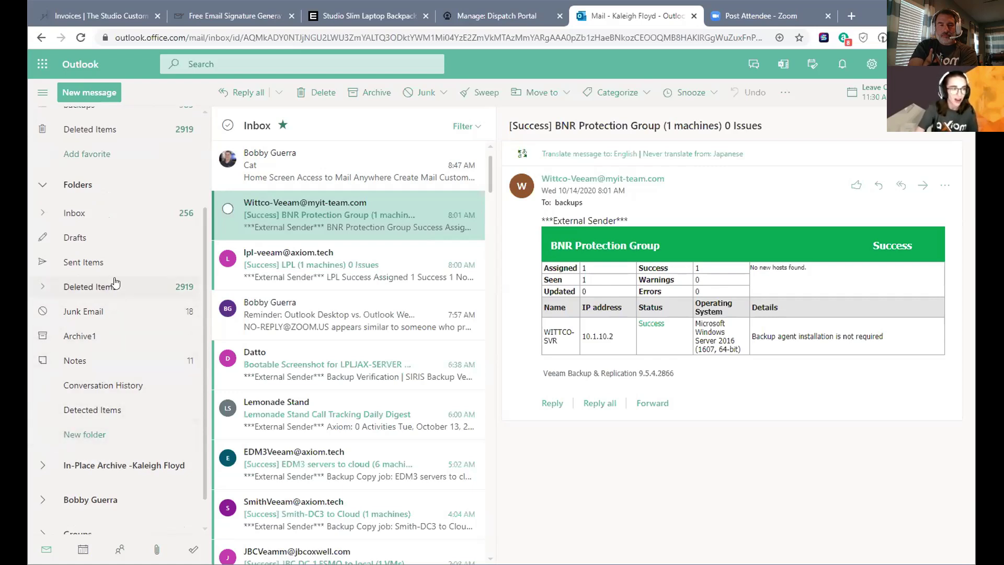
{"action": "left_click", "coordinate": [42, 213]}
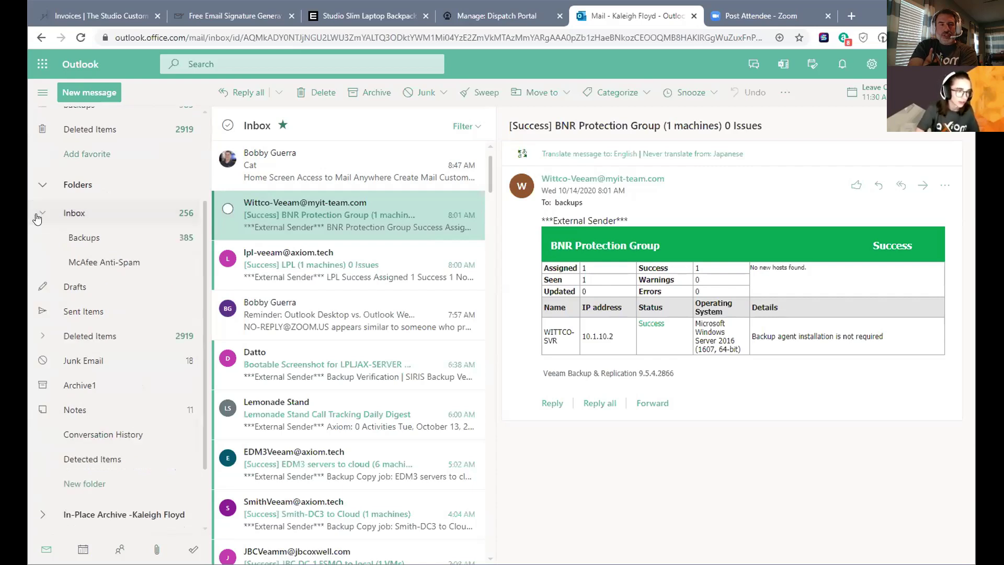
{"action": "left_click", "coordinate": [37, 215]}
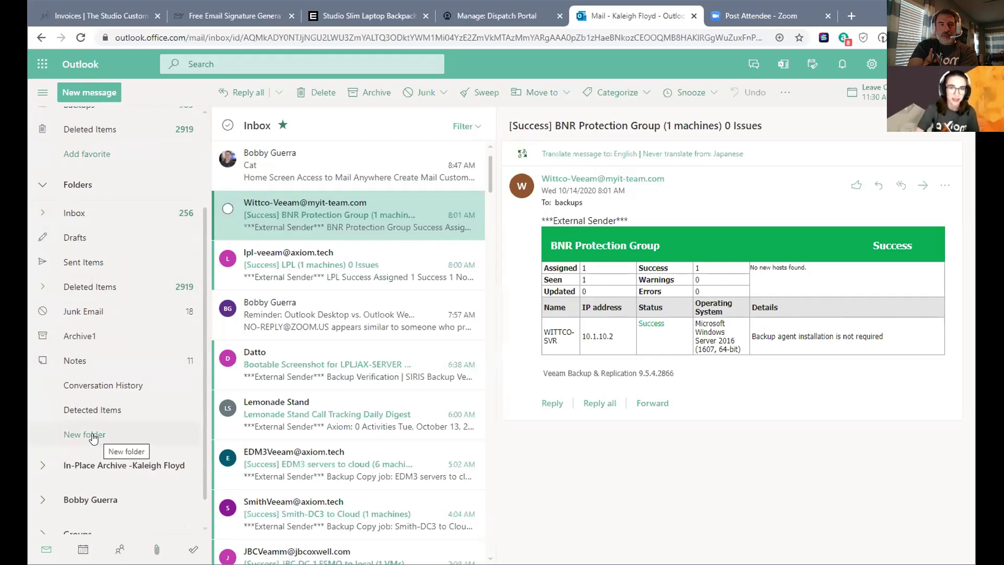
{"action": "scroll", "coordinate": [139, 355], "scroll_direction": "up", "scroll_amount": 2}
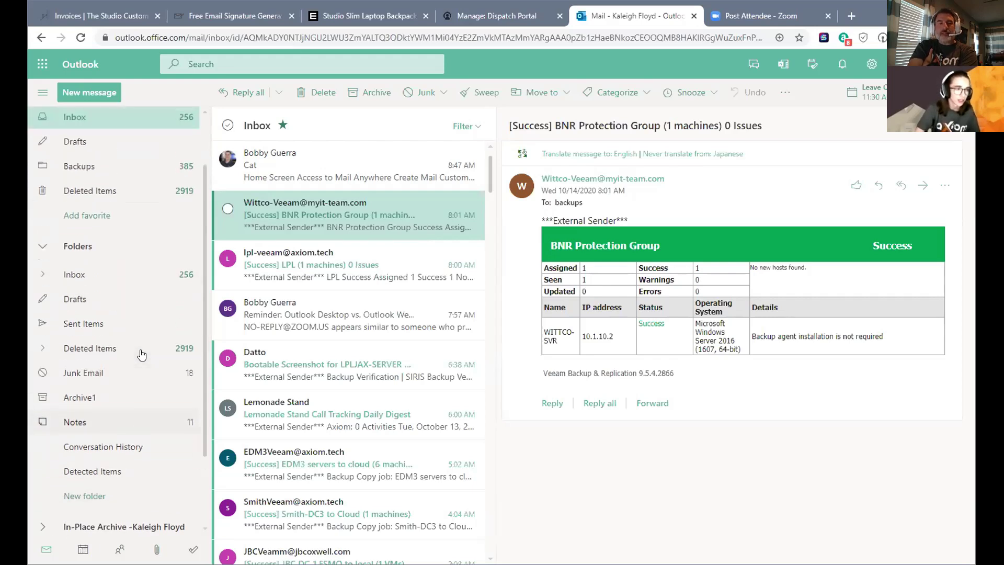
{"action": "right_click", "coordinate": [103, 283]}
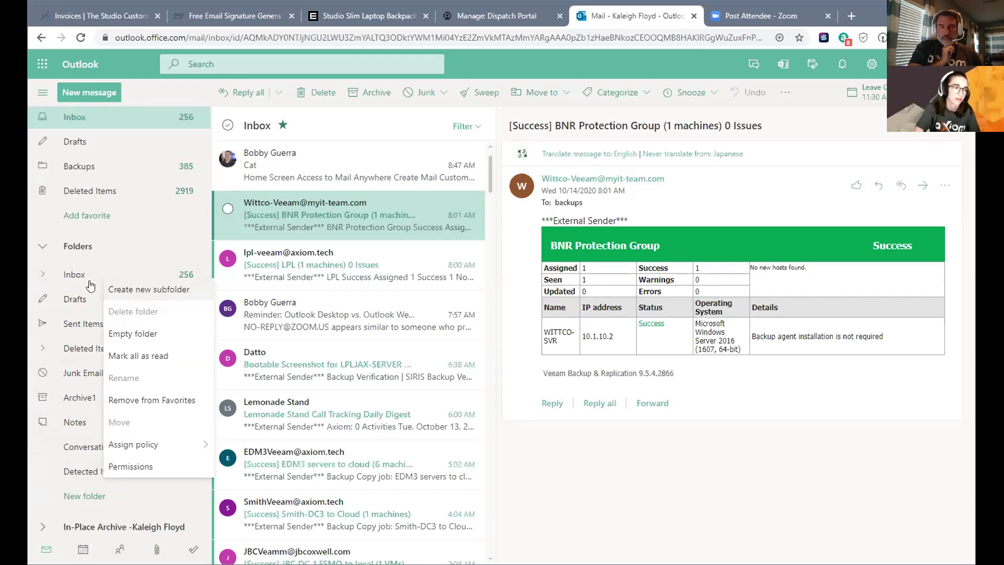
{"action": "left_click", "coordinate": [142, 249]}
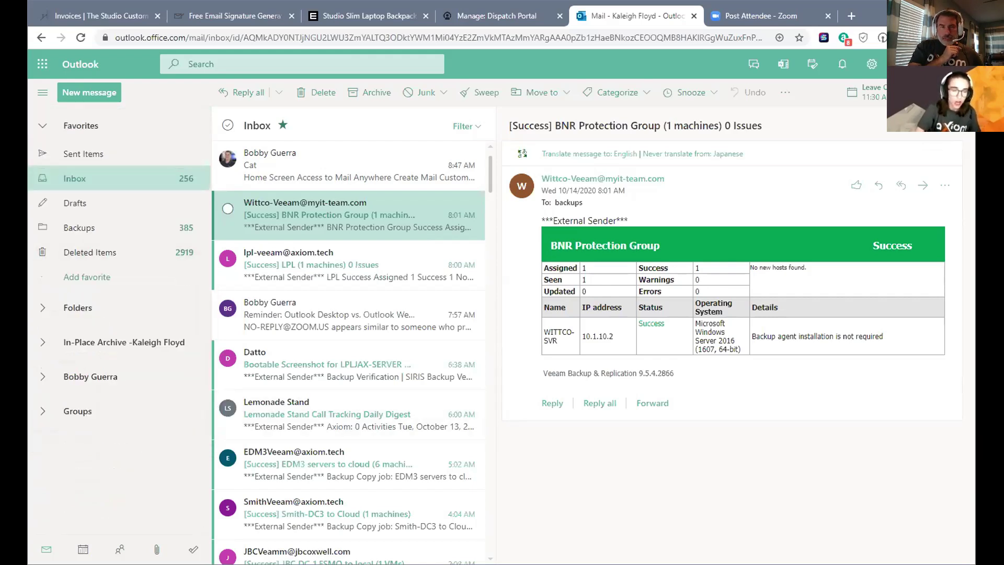
With the folder list expanded, review the Move, Copy and Assign policy options for the "Cat" message in the Inbox and dismiss them.
{"action": "left_click", "coordinate": [111, 184]}
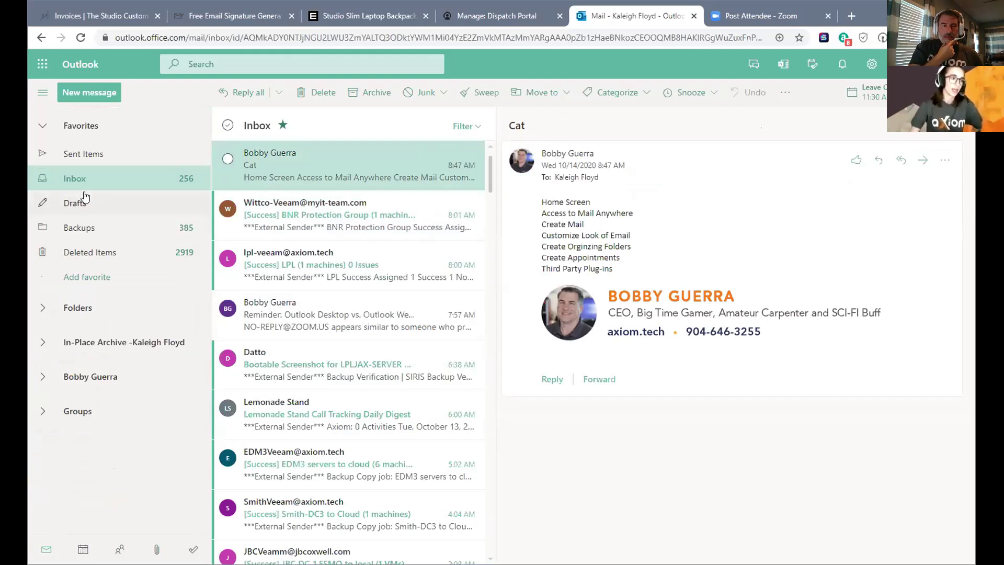
{"action": "left_click", "coordinate": [50, 308]}
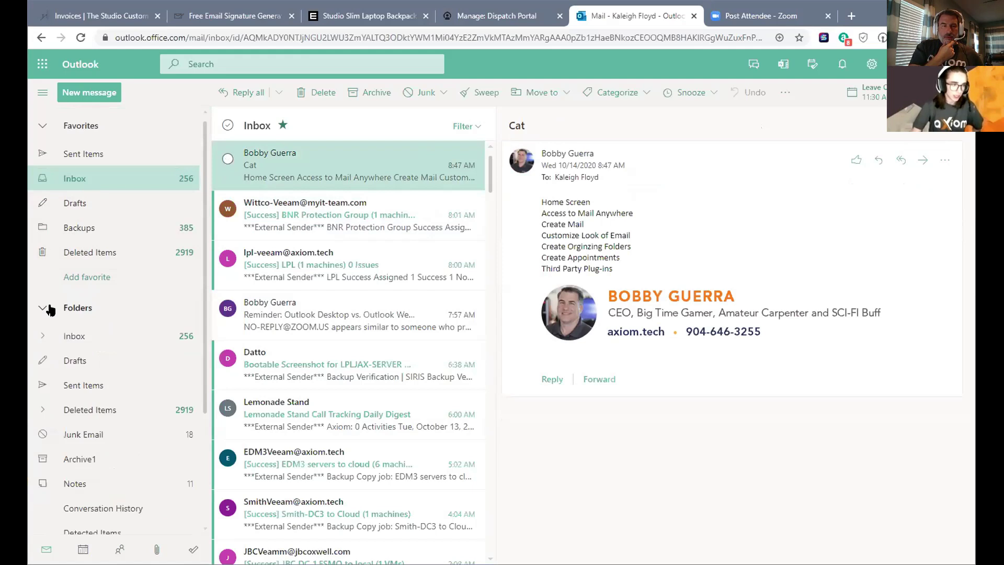
{"action": "right_click", "coordinate": [339, 163]}
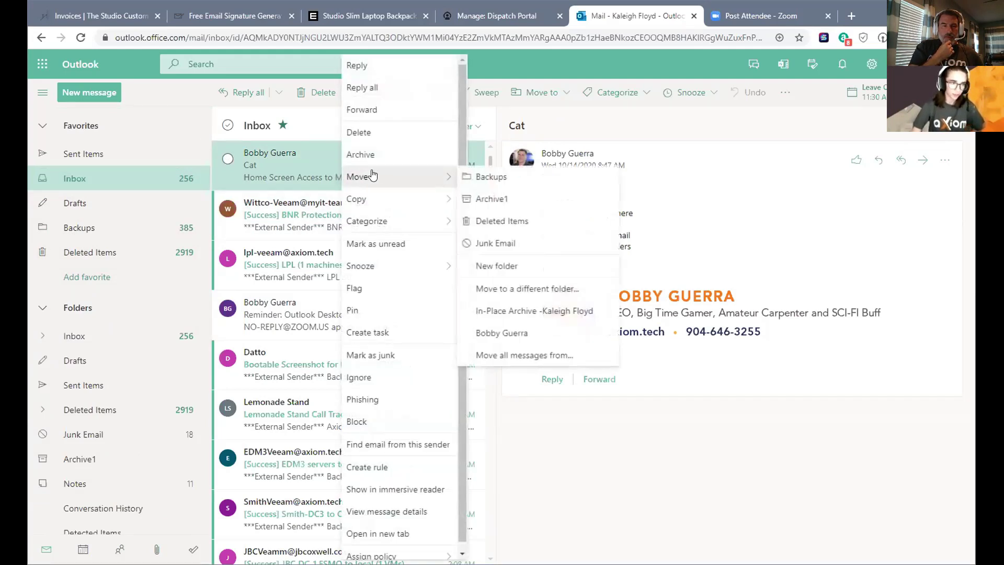
{"action": "mouse_move", "coordinate": [418, 202]}
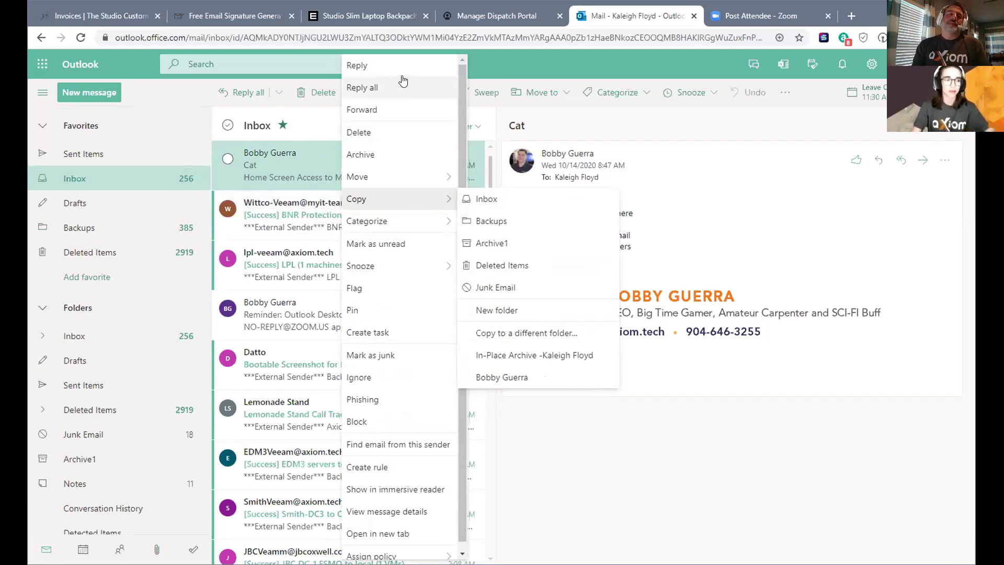
{"action": "scroll", "coordinate": [366, 355], "scroll_direction": "down", "scroll_amount": 1}
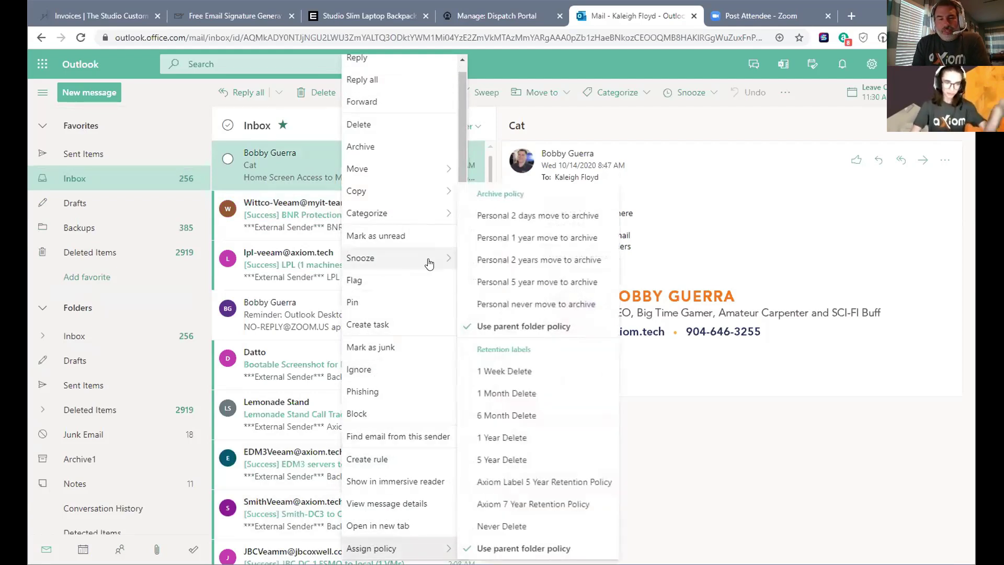
{"action": "mouse_move", "coordinate": [429, 262]}
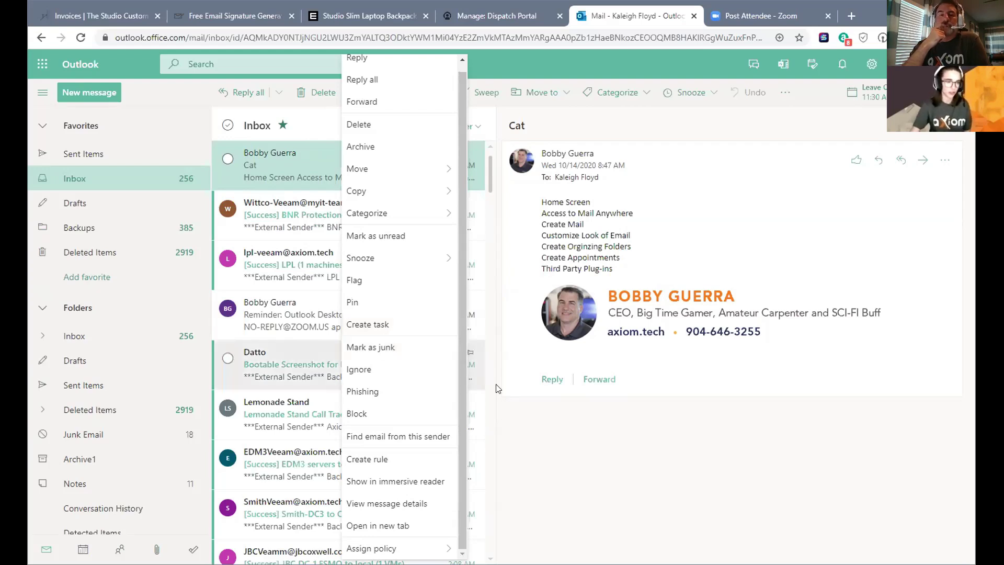
{"action": "left_click", "coordinate": [578, 455]}
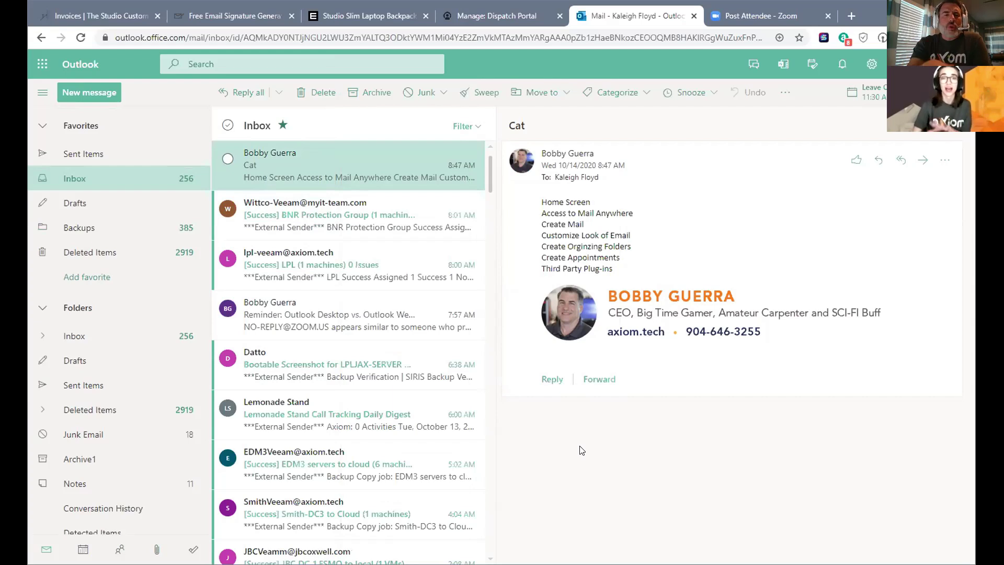
Review the remaining actions for the "Cat" message, such as Phishing and Find email from this sender, and dismiss them.
{"action": "right_click", "coordinate": [329, 179]}
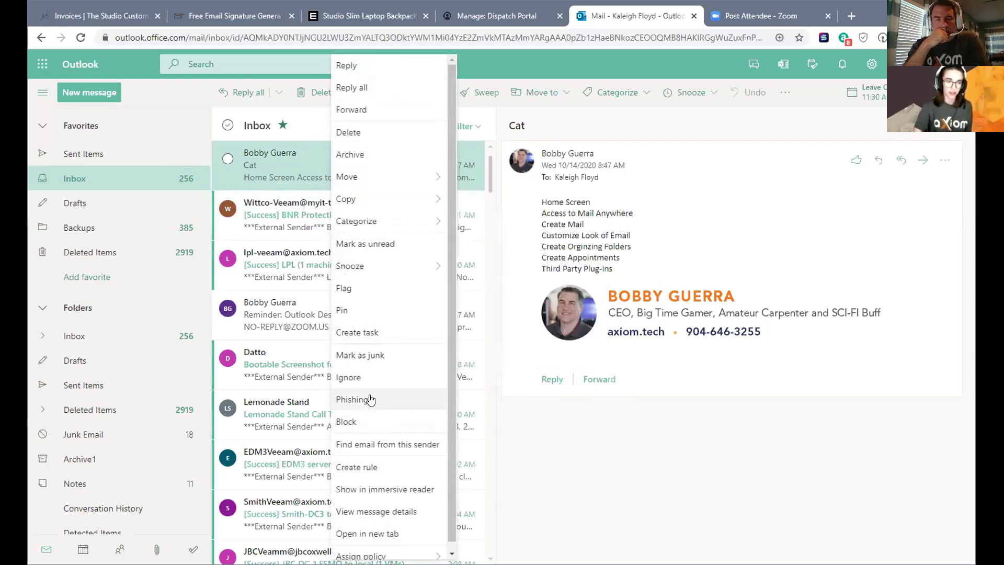
{"action": "scroll", "coordinate": [370, 400], "scroll_direction": "down", "scroll_amount": 1}
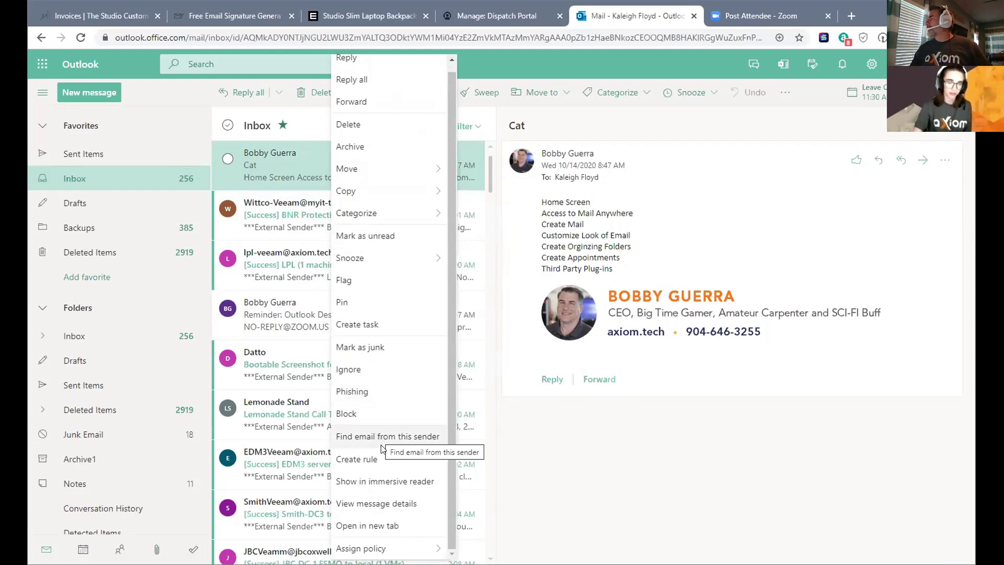
{"action": "left_click", "coordinate": [552, 467]}
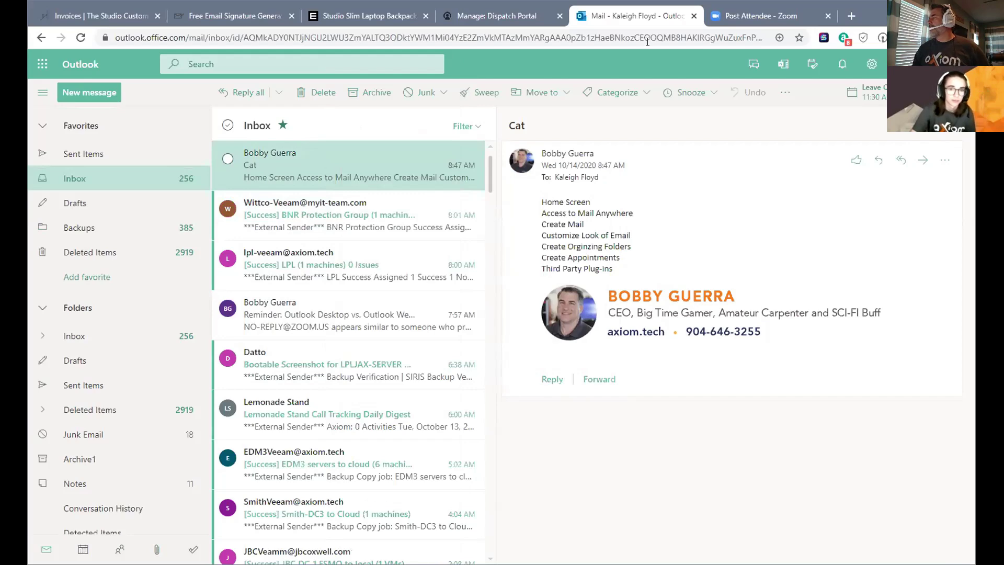
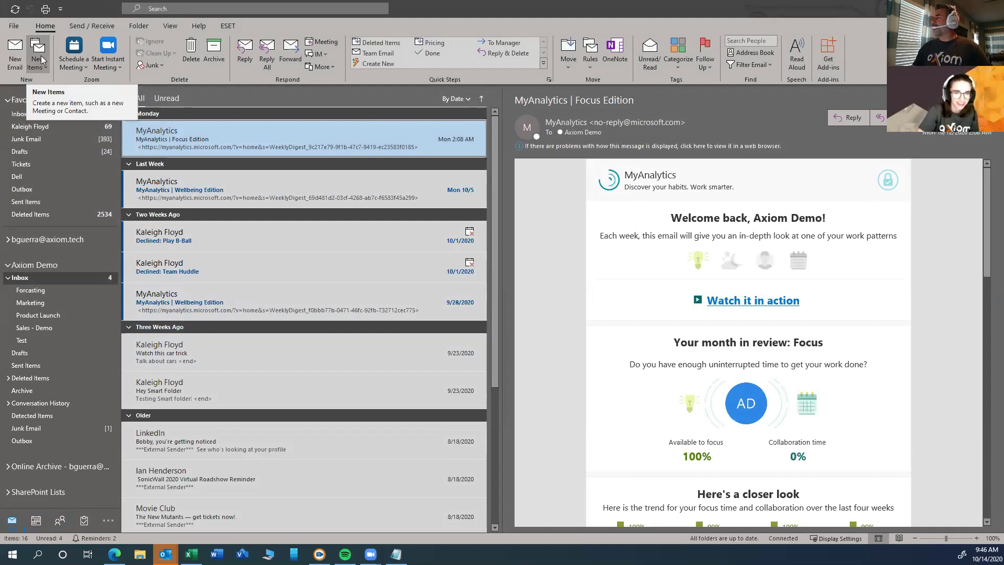
In desktop Outlook, review the new item types, then open the calendar and show the day November 26, 2020.
{"action": "left_click", "coordinate": [45, 58]}
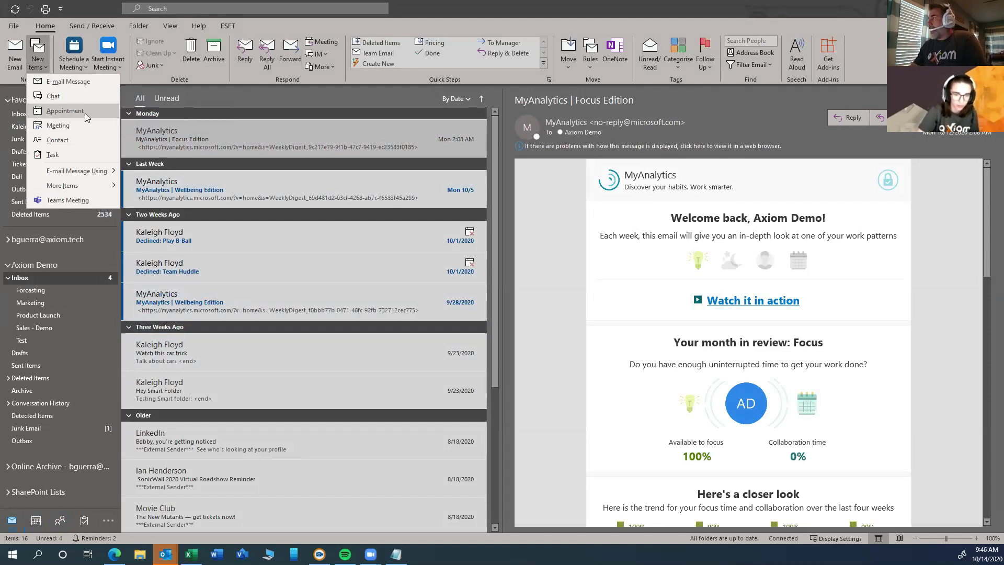
{"action": "left_click", "coordinate": [39, 522]}
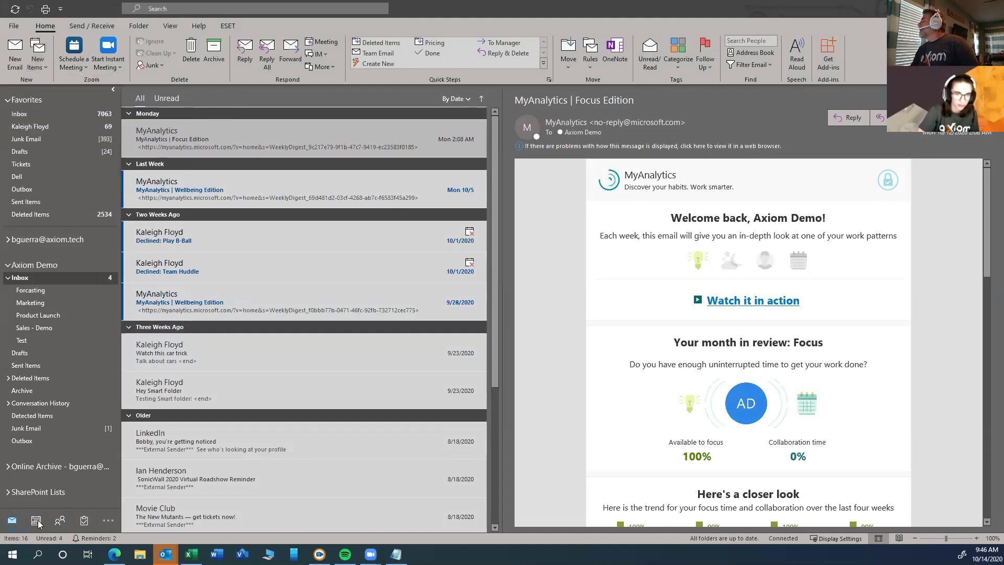
{"action": "left_click", "coordinate": [39, 523]}
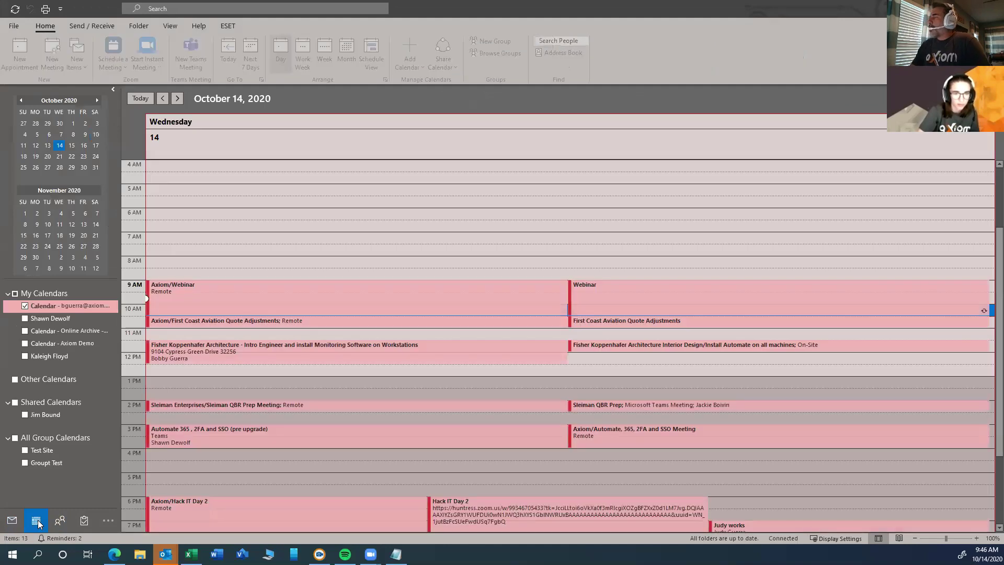
{"action": "left_click", "coordinate": [71, 247]}
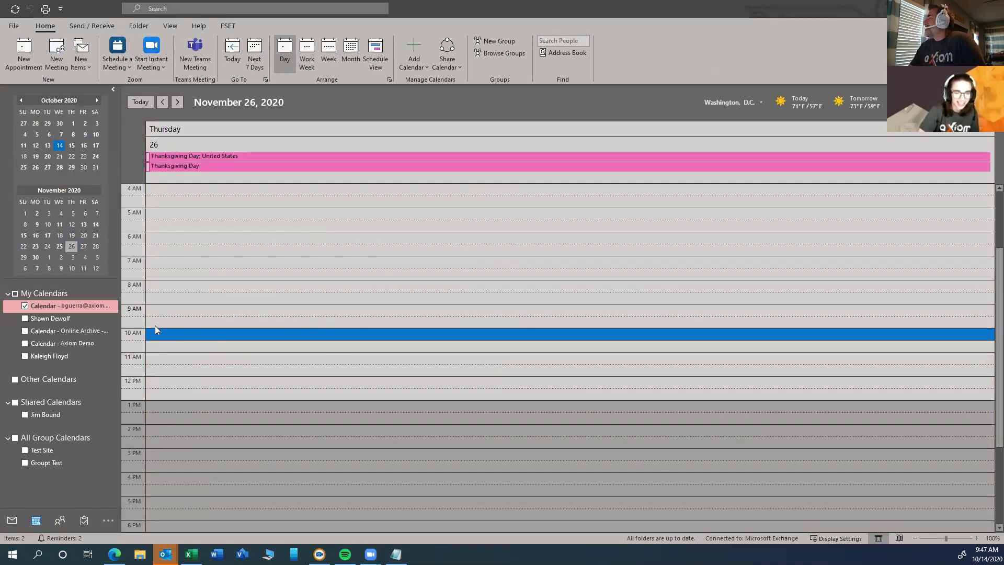
Review the appointment, event and meeting creation options for the 11:30 AM slot on November 26, 2020, and dismiss them.
{"action": "right_click", "coordinate": [226, 335]}
{"action": "left_click", "coordinate": [178, 366]}
{"action": "left_click", "coordinate": [187, 373]}
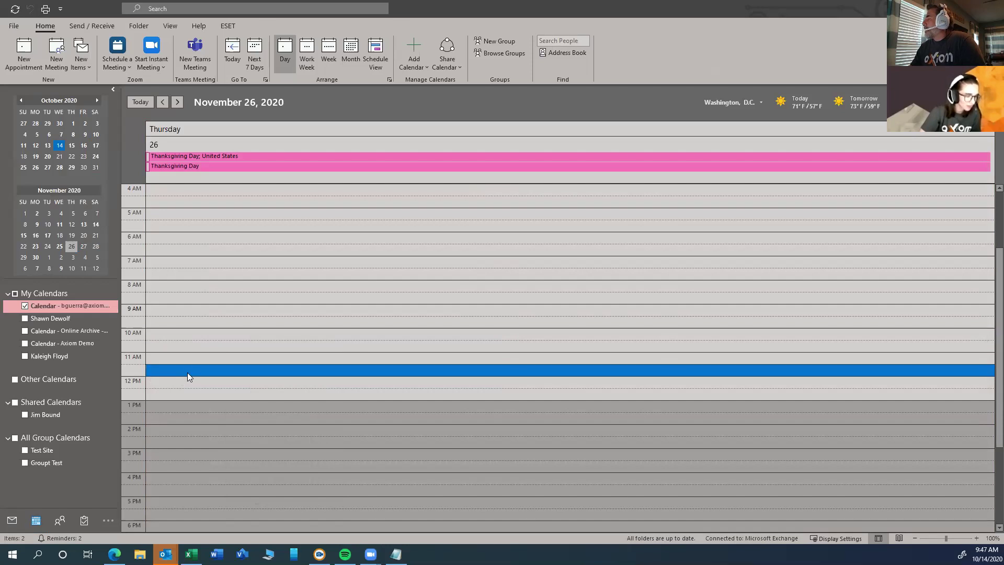
{"action": "right_click", "coordinate": [192, 367]}
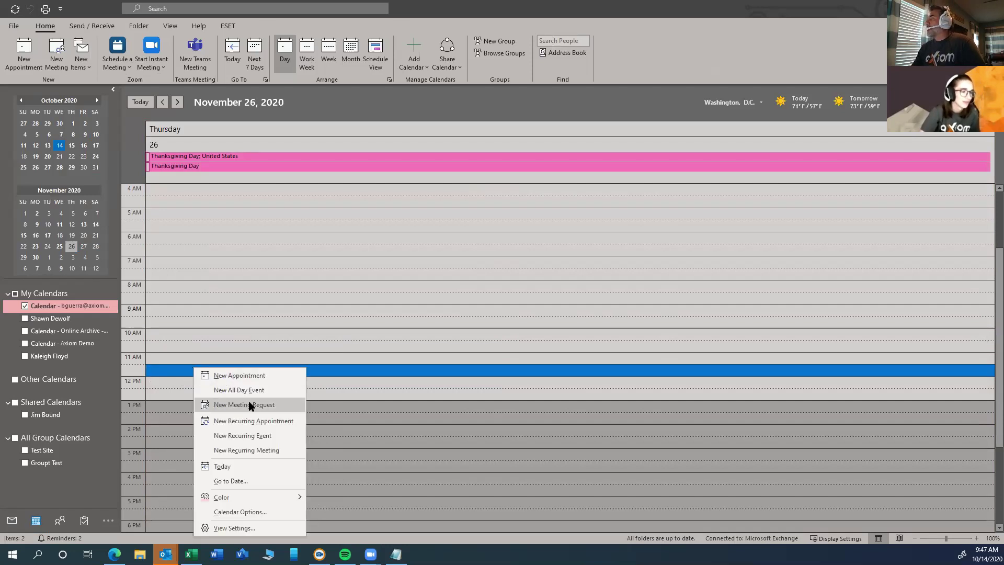
{"action": "left_click", "coordinate": [381, 369]}
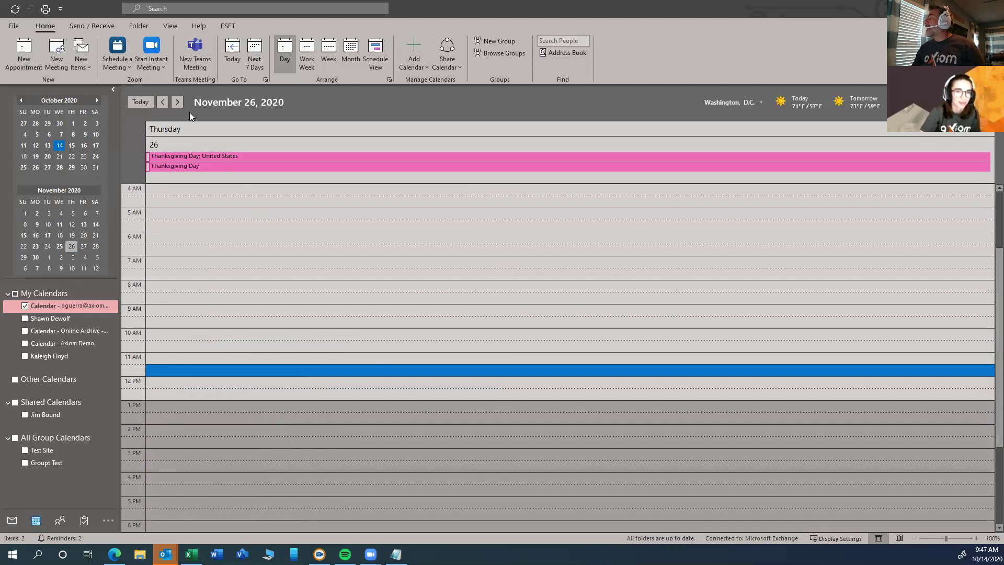
Start a new Teams meeting for the 11:30 AM slot and review its attendee suggestions and Scheduling Assistant.
{"action": "left_click", "coordinate": [203, 62]}
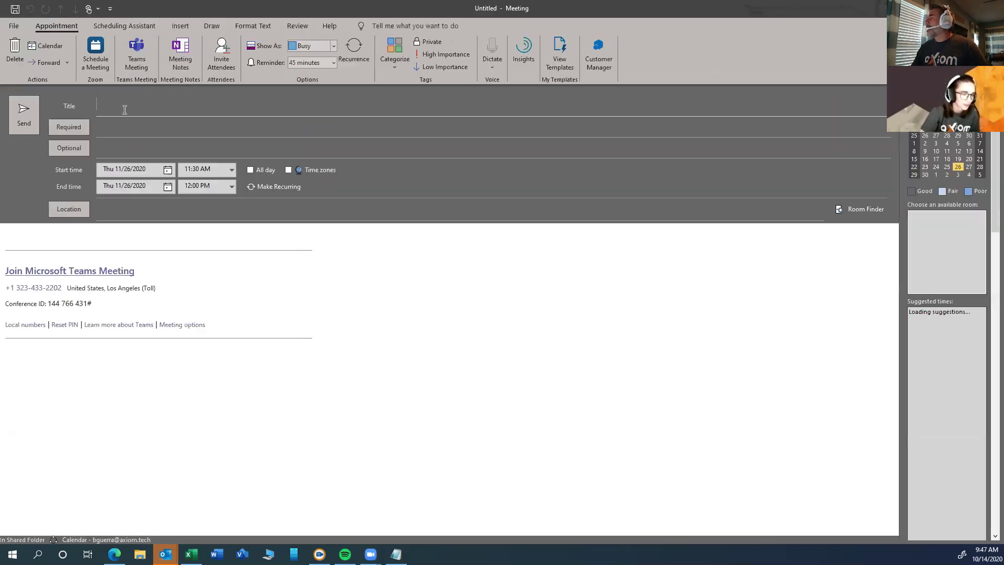
{"action": "left_click", "coordinate": [114, 141]}
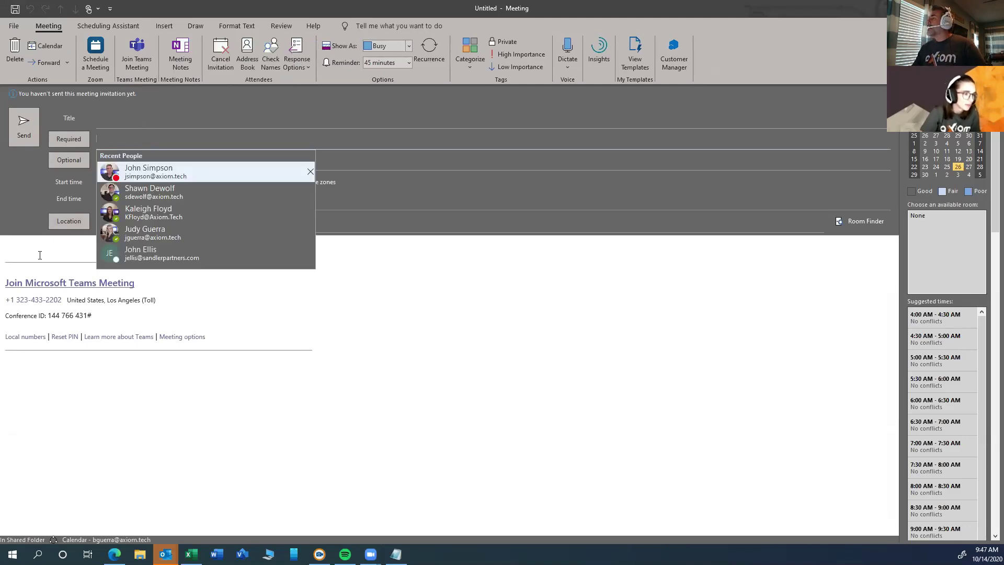
{"action": "left_click", "coordinate": [65, 254]}
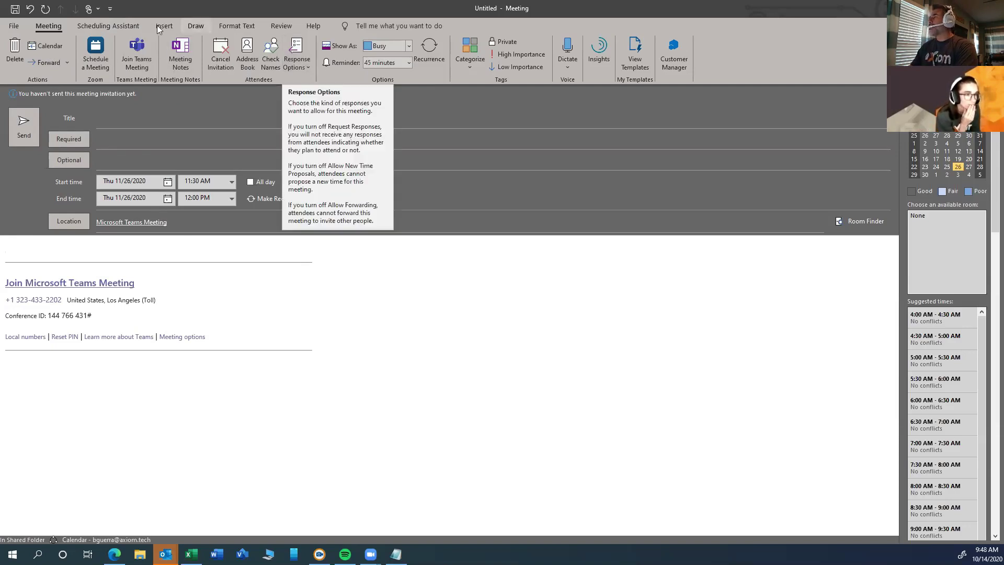
{"action": "left_click", "coordinate": [126, 26]}
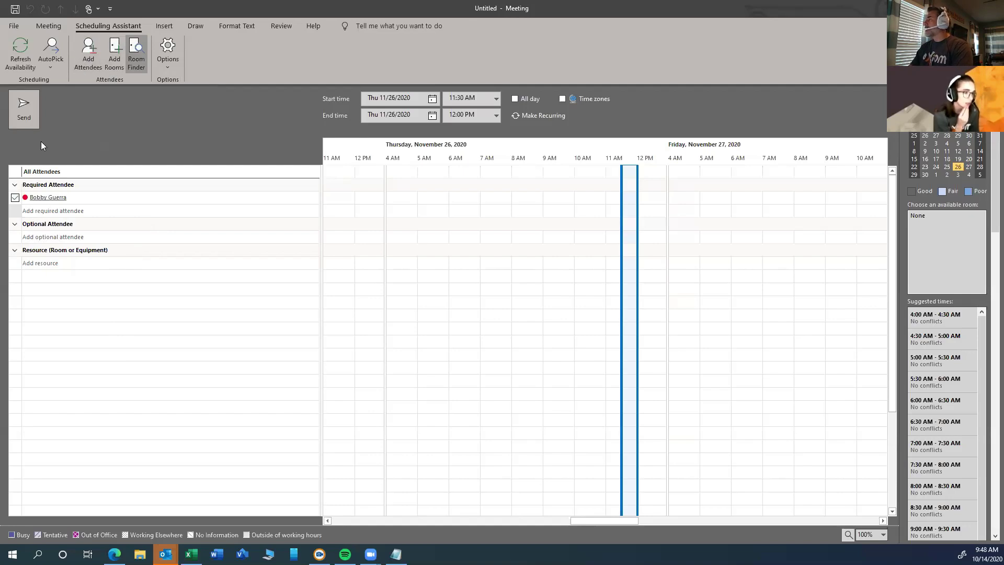
{"action": "left_click", "coordinate": [52, 27]}
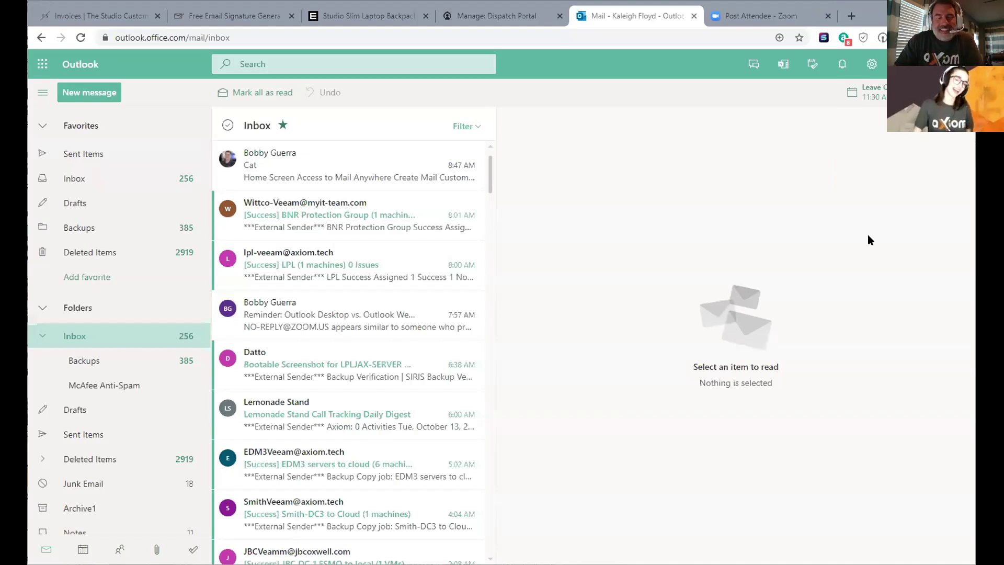
In Outlook on the web, start a quick event beside the Inbox, try its Teams meeting option on and off, and discard the event.
{"action": "left_click", "coordinate": [812, 66]}
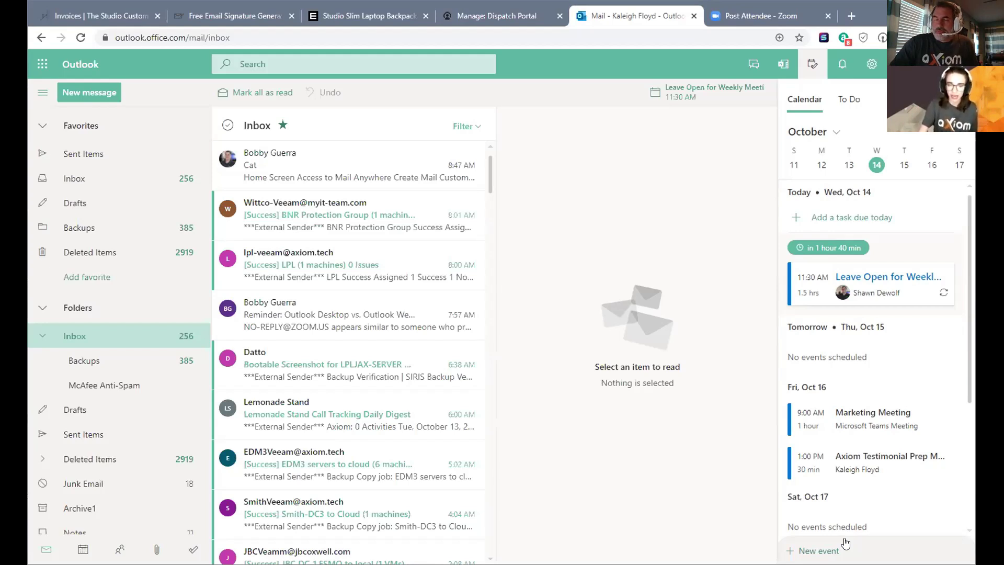
{"action": "left_click", "coordinate": [813, 551]}
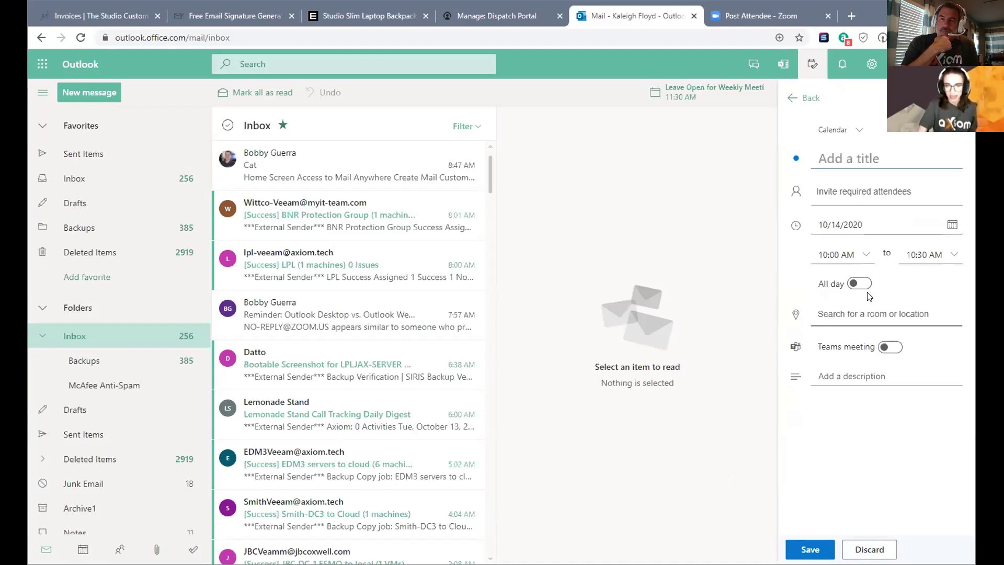
{"action": "left_click", "coordinate": [887, 348]}
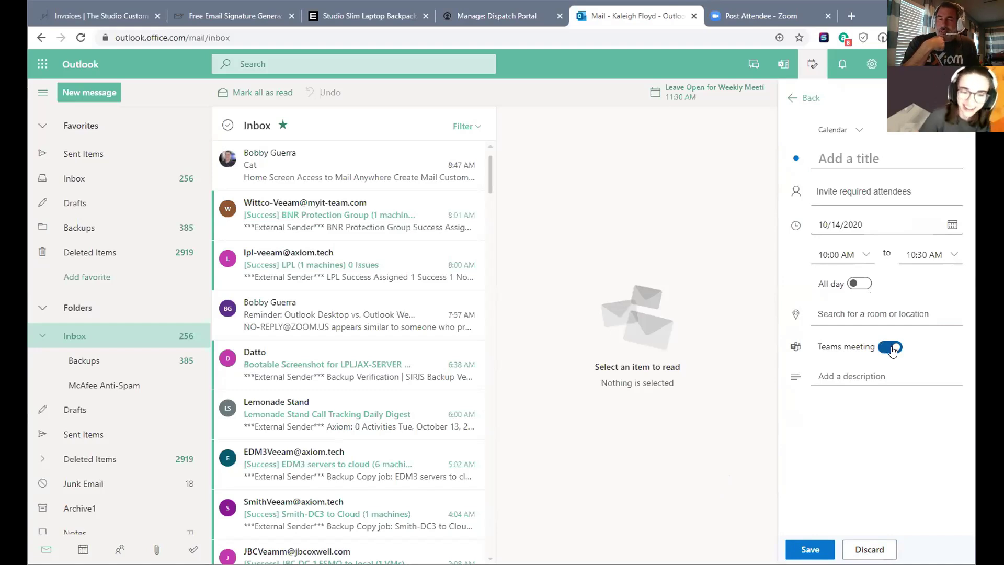
{"action": "left_click", "coordinate": [889, 349]}
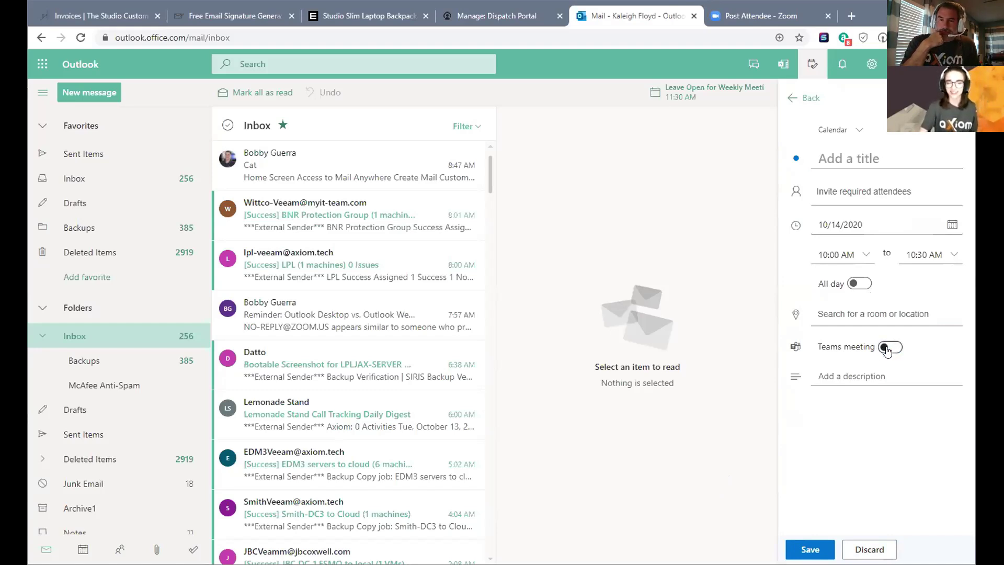
{"action": "left_click", "coordinate": [887, 349]}
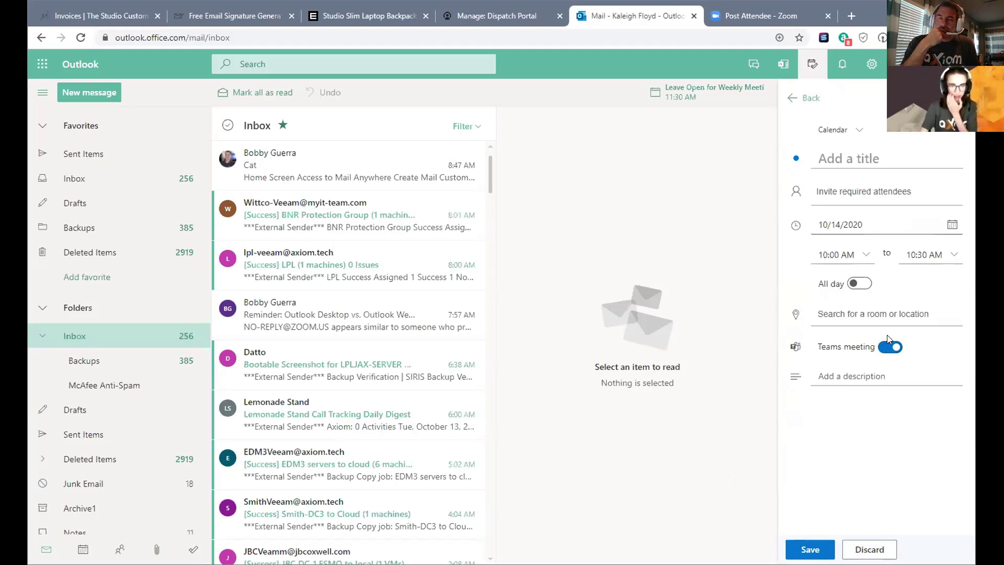
{"action": "left_click", "coordinate": [889, 347]}
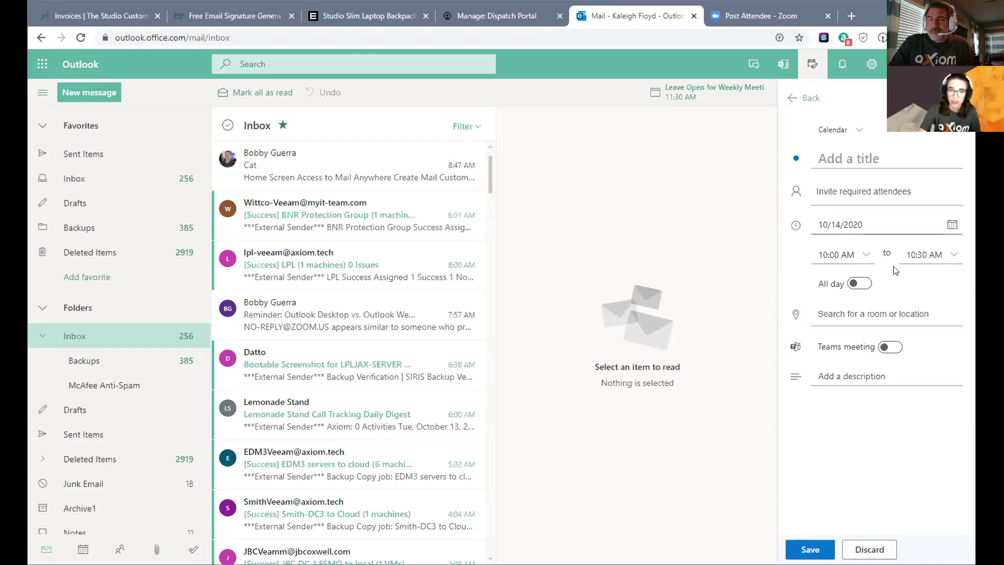
{"action": "left_click", "coordinate": [868, 547]}
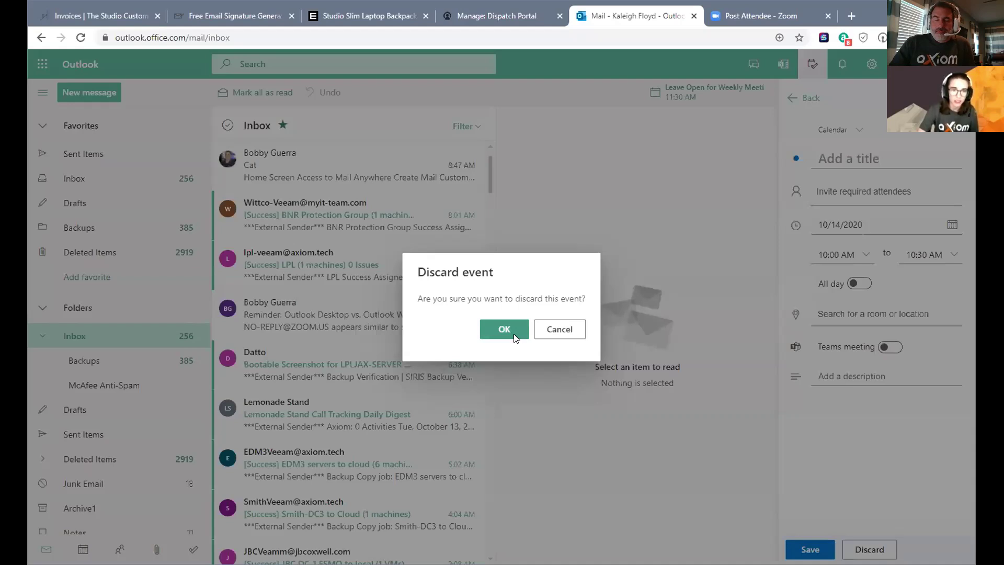
{"action": "left_click", "coordinate": [512, 331]}
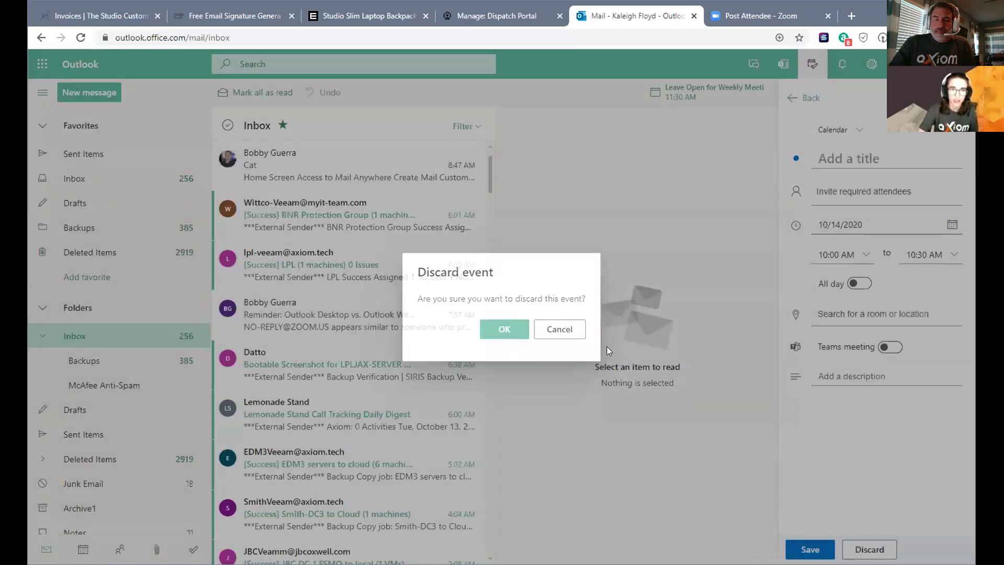
{"action": "left_click", "coordinate": [811, 63]}
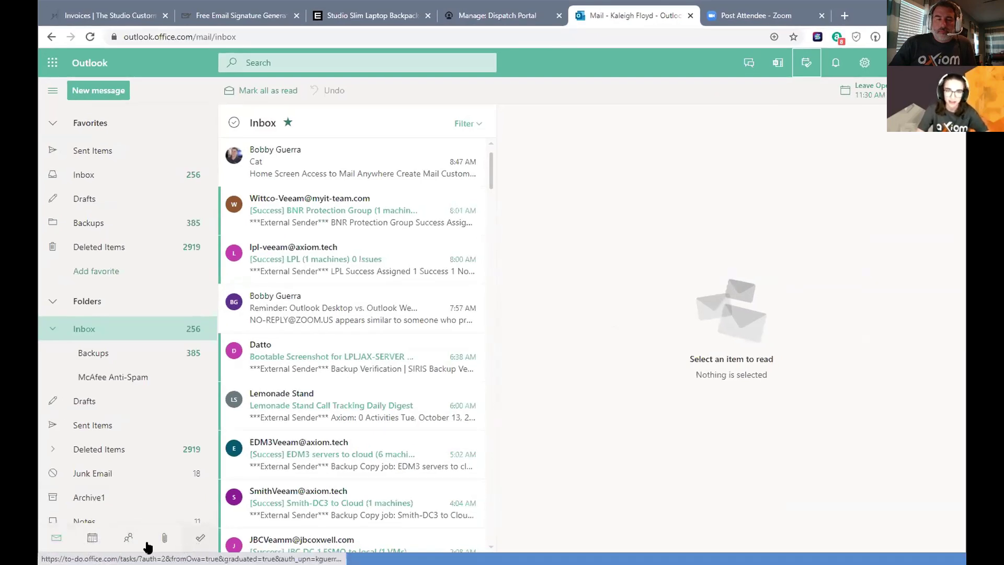
Open the full calendar, start a new event, and review its Scheduling Assistant and the day's schedule without applying changes.
{"action": "left_click", "coordinate": [83, 548]}
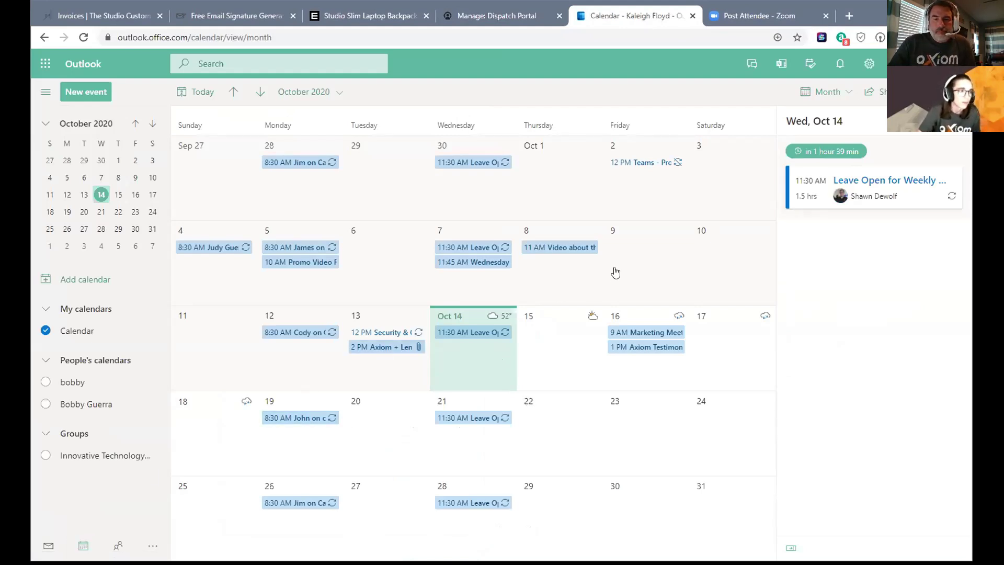
{"action": "left_click", "coordinate": [100, 95]}
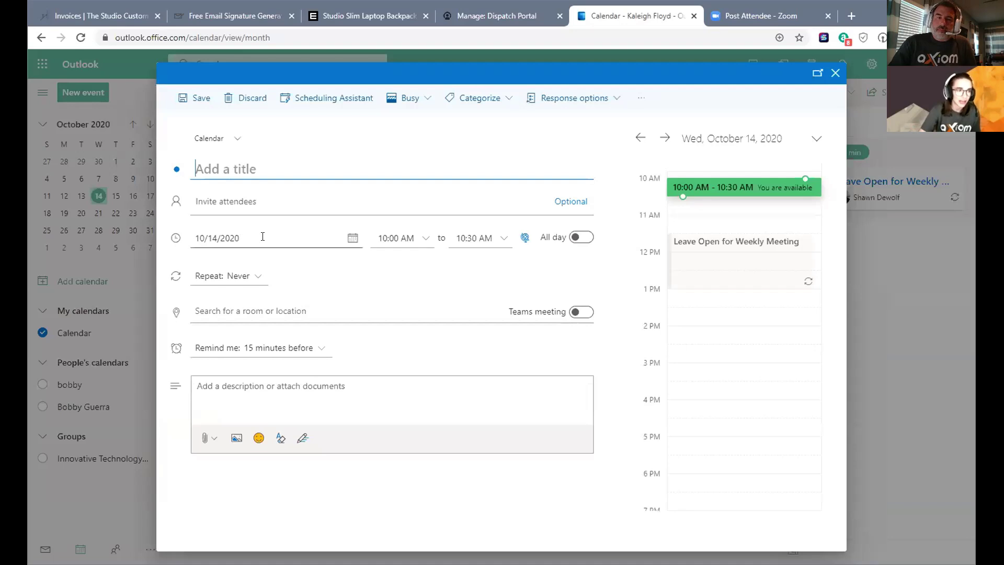
{"action": "left_click", "coordinate": [332, 109]}
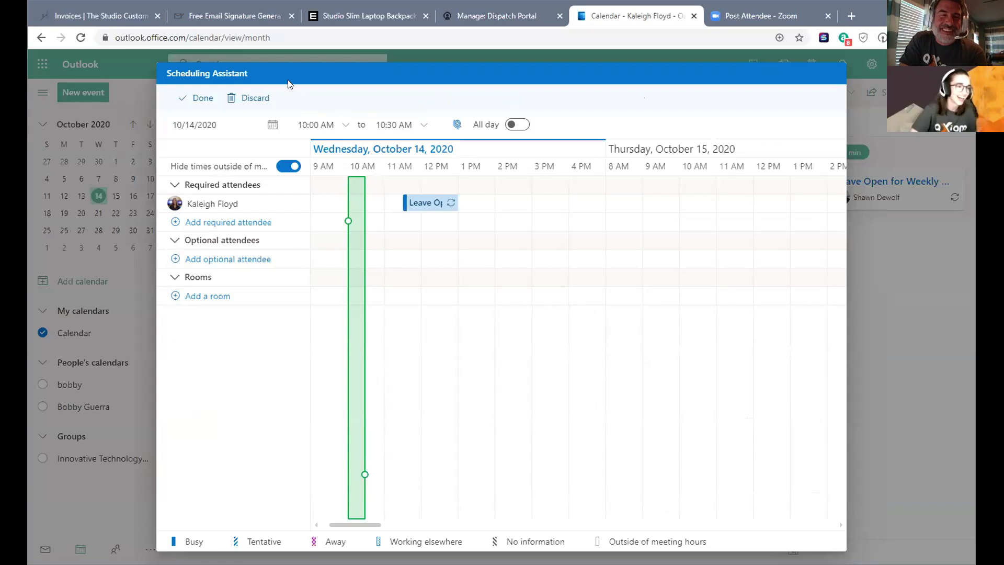
{"action": "left_click", "coordinate": [255, 99]}
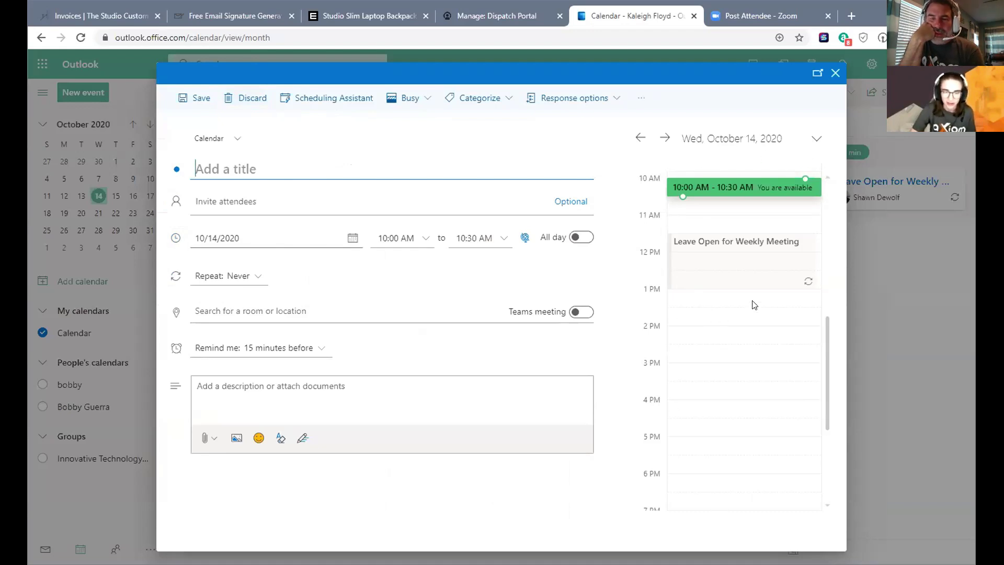
{"action": "scroll", "coordinate": [755, 303], "scroll_direction": "down", "scroll_amount": 1}
{"action": "scroll", "coordinate": [754, 301], "scroll_direction": "up", "scroll_amount": 2}
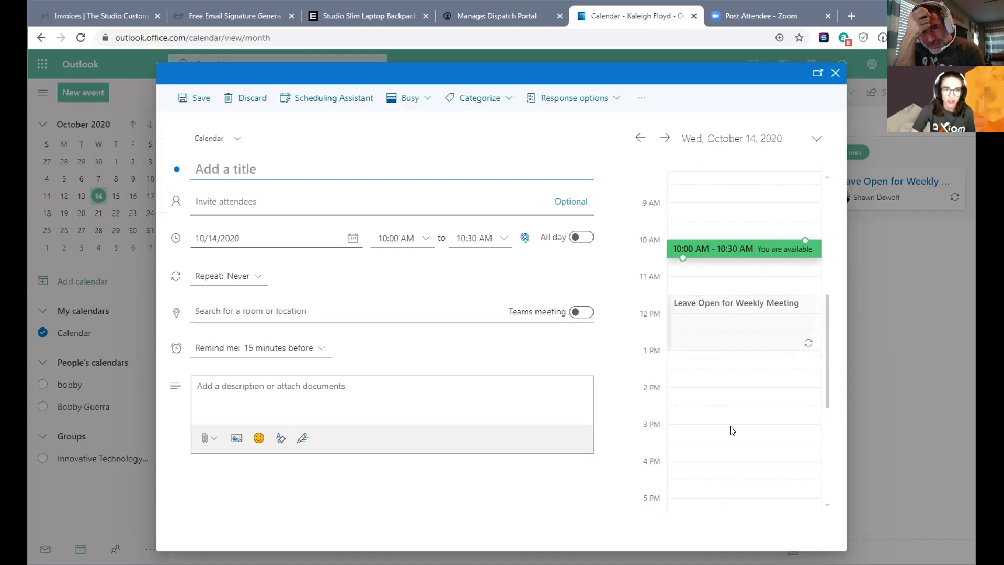
{"action": "scroll", "coordinate": [719, 394], "scroll_direction": "down", "scroll_amount": 1}
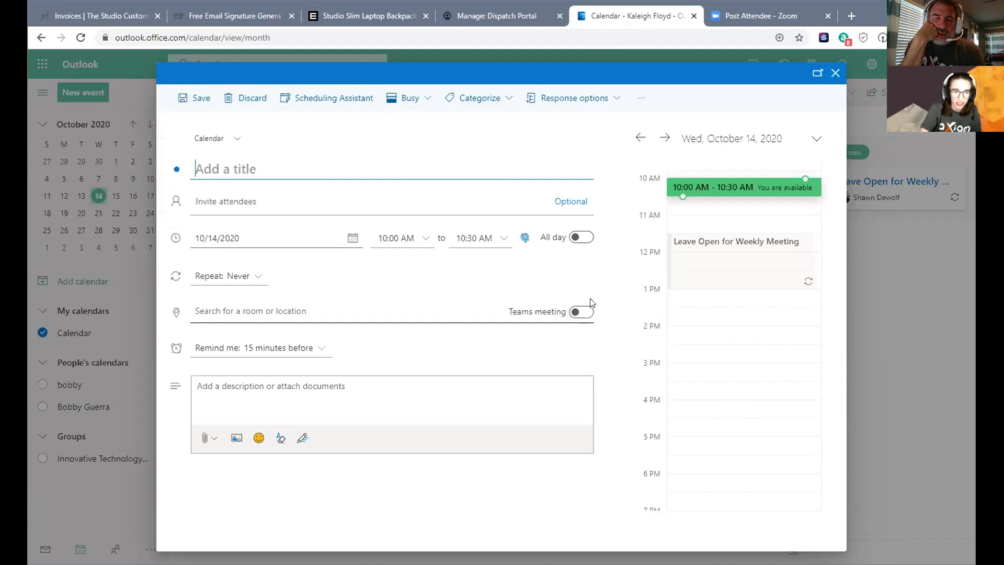
Try the Teams meeting option on the new event, examine the description field with its formatting tools, and turn the option off again.
{"action": "left_click", "coordinate": [570, 314]}
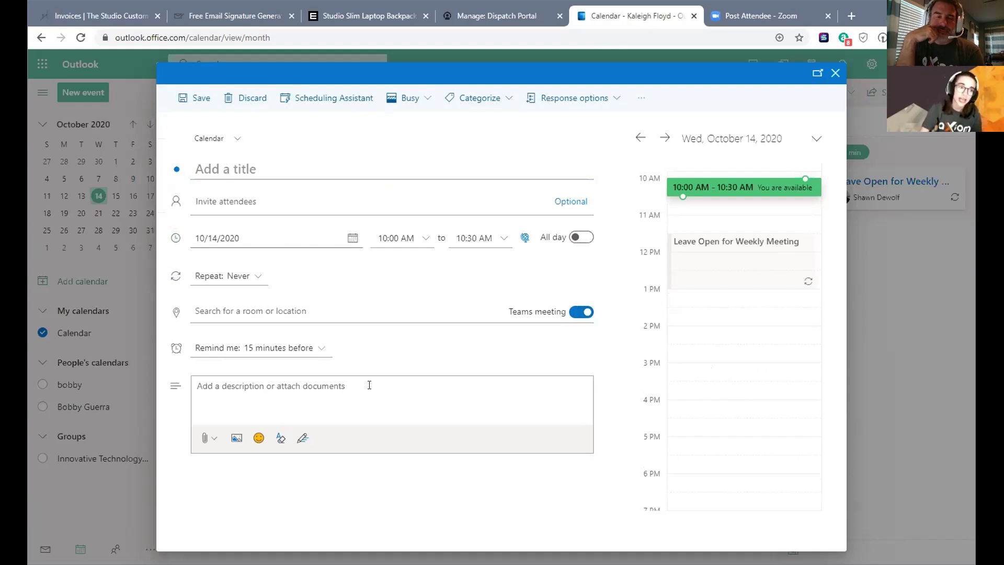
{"action": "left_click", "coordinate": [295, 412]}
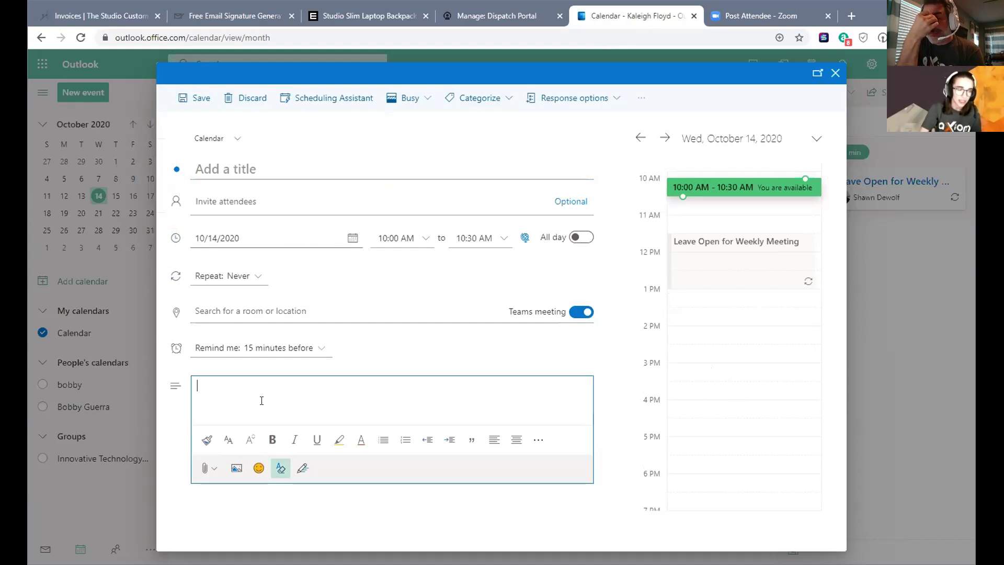
{"action": "left_click", "coordinate": [504, 359]}
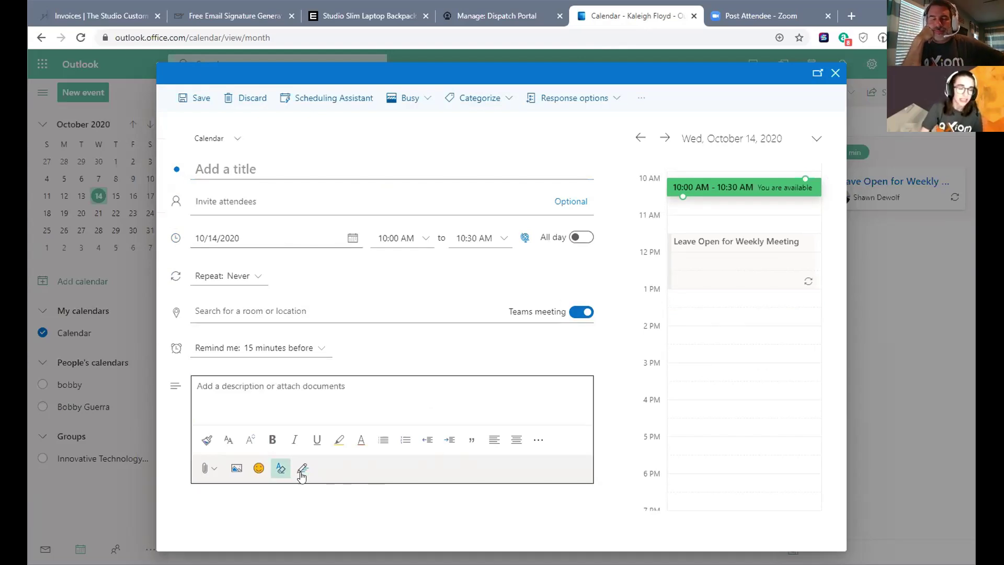
{"action": "left_click", "coordinate": [263, 421]}
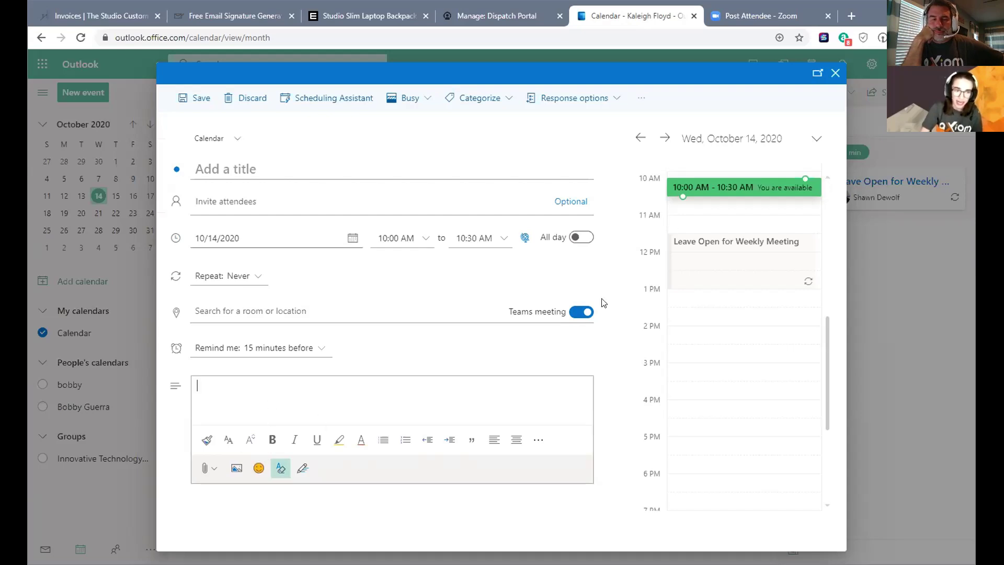
{"action": "left_click", "coordinate": [505, 370]}
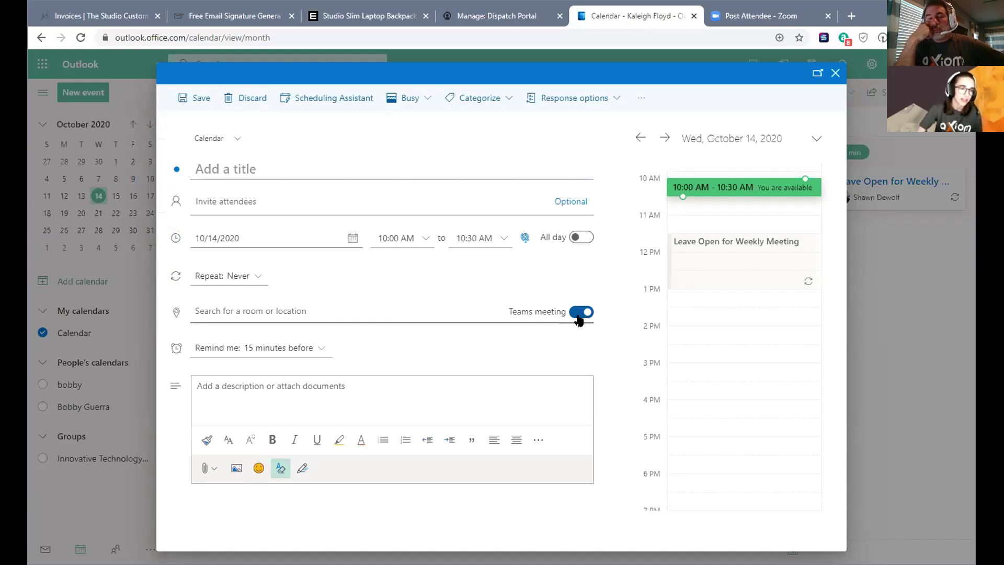
{"action": "left_click", "coordinate": [498, 388]}
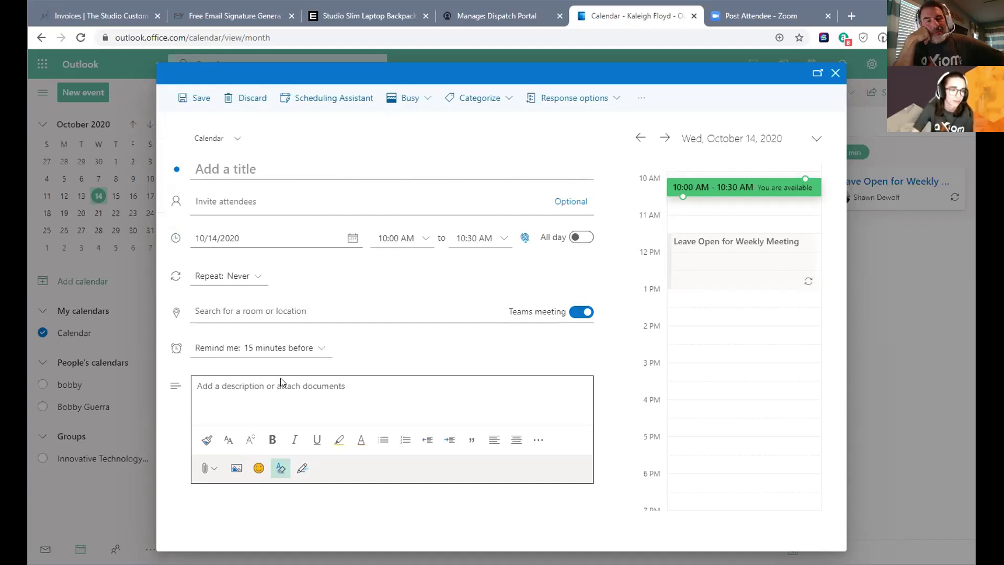
{"action": "left_click", "coordinate": [575, 310]}
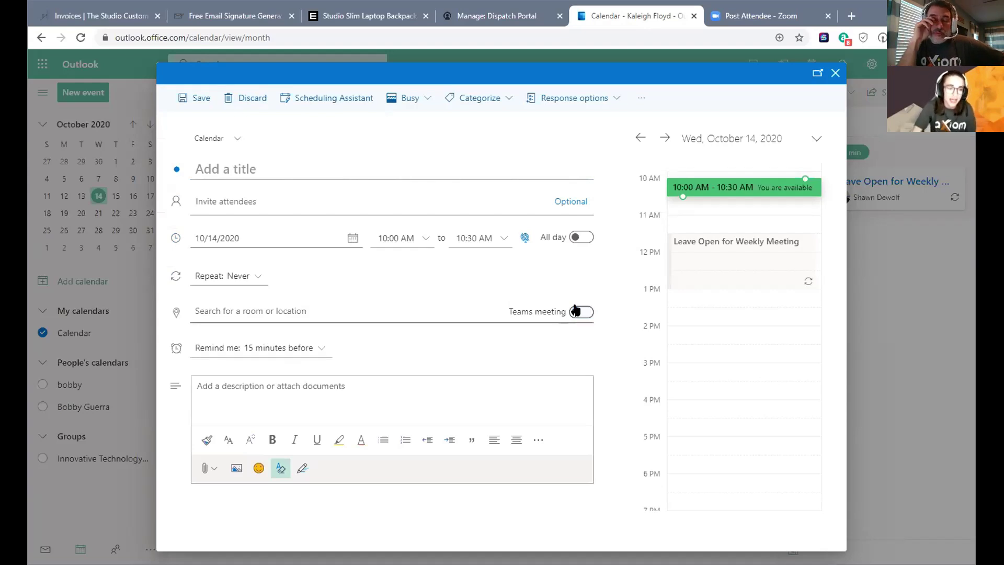
Review the event's response, category and Show as options, and the additional actions such as OneNote, Insights and My Templates.
{"action": "left_click", "coordinate": [558, 97]}
{"action": "left_click", "coordinate": [462, 98]}
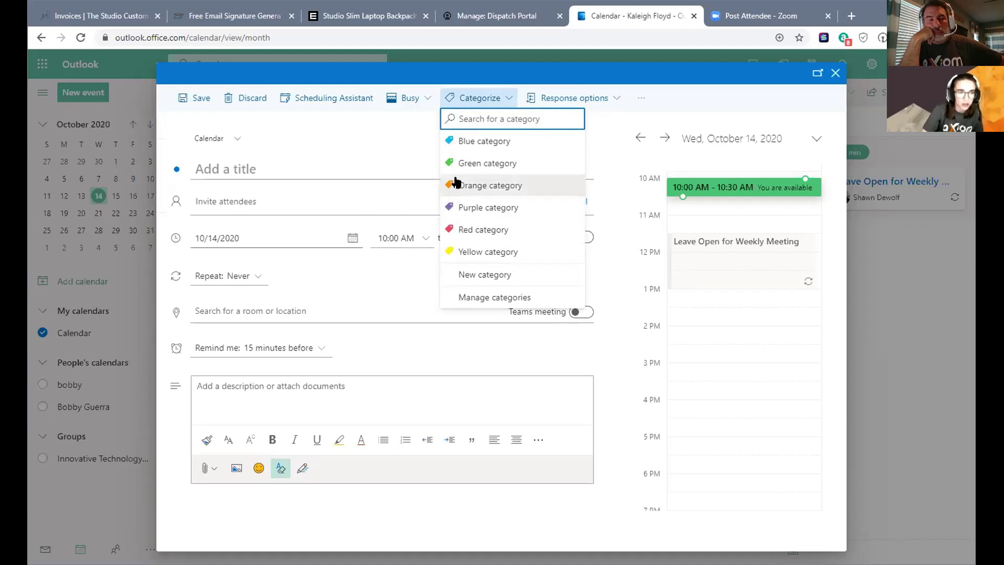
{"action": "left_click", "coordinate": [375, 154]}
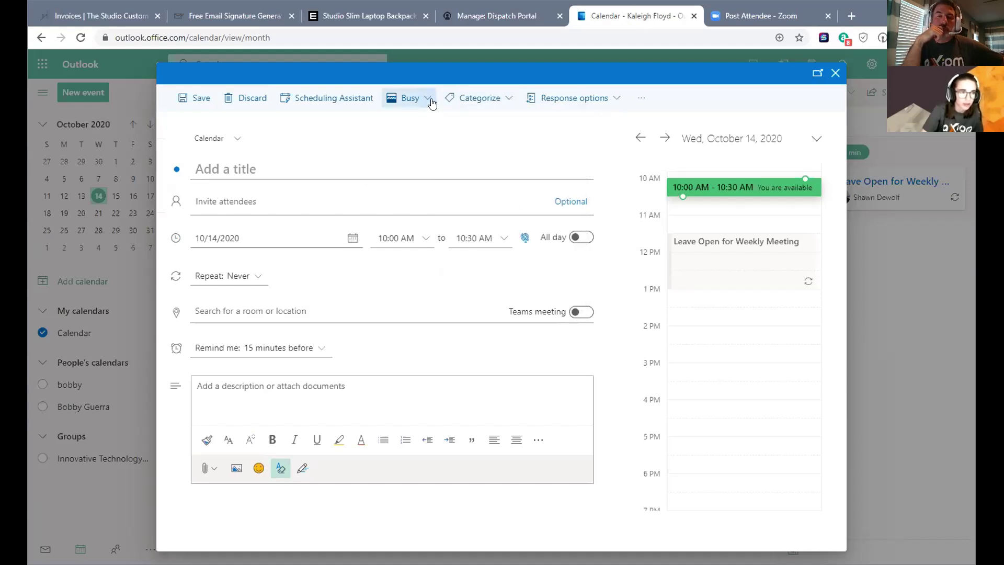
{"action": "left_click", "coordinate": [428, 99]}
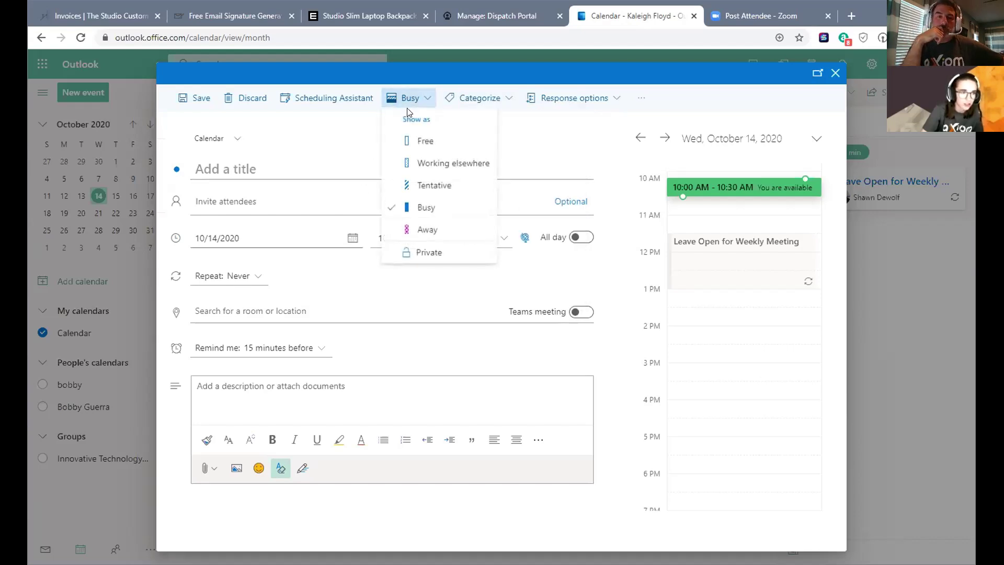
{"action": "left_click", "coordinate": [316, 132]}
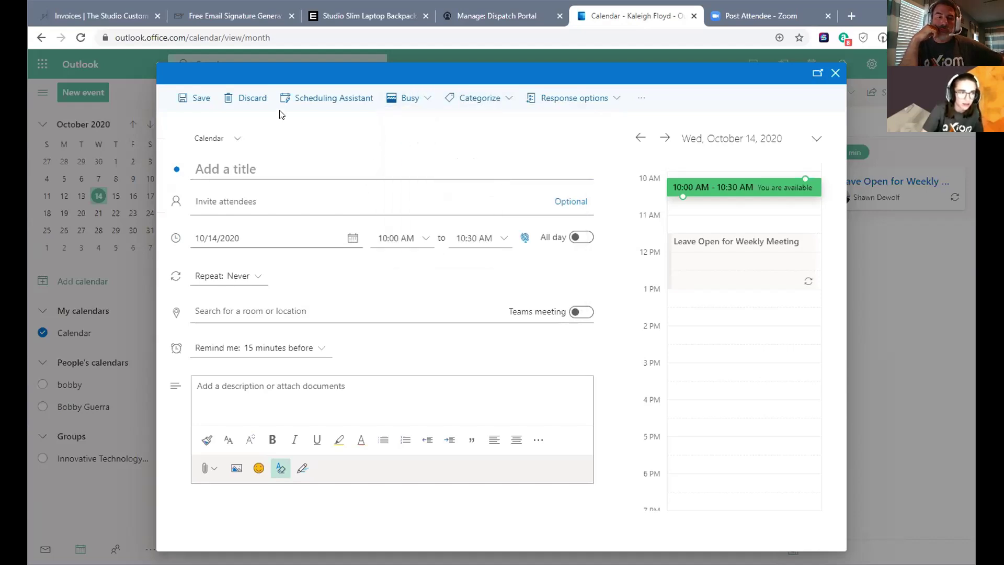
{"action": "left_click", "coordinate": [636, 104]}
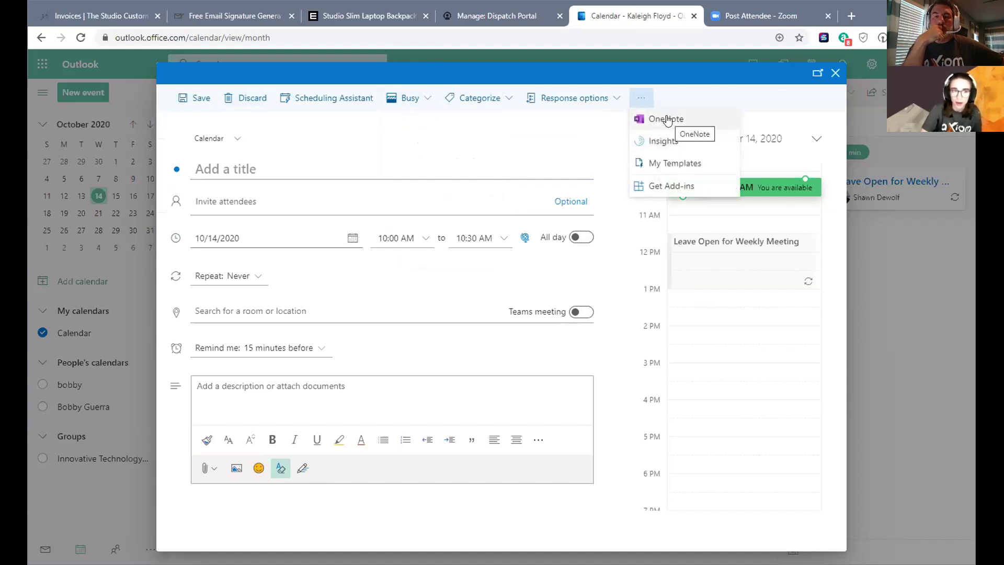
Show the event's separate optional attendees line and review the suggested contacts for required and optional attendees without inviting anyone.
{"action": "left_click", "coordinate": [559, 142]}
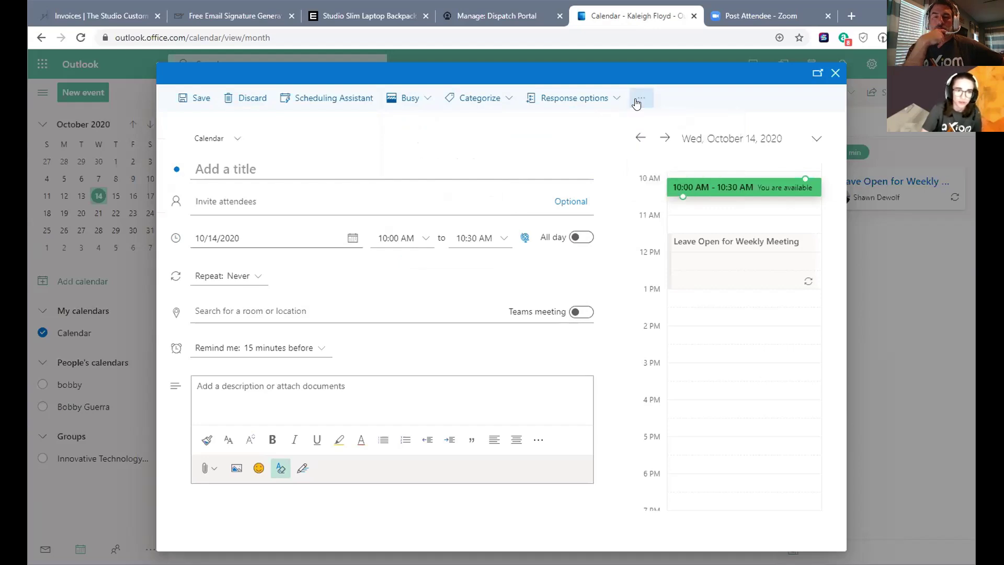
{"action": "left_click", "coordinate": [570, 202]}
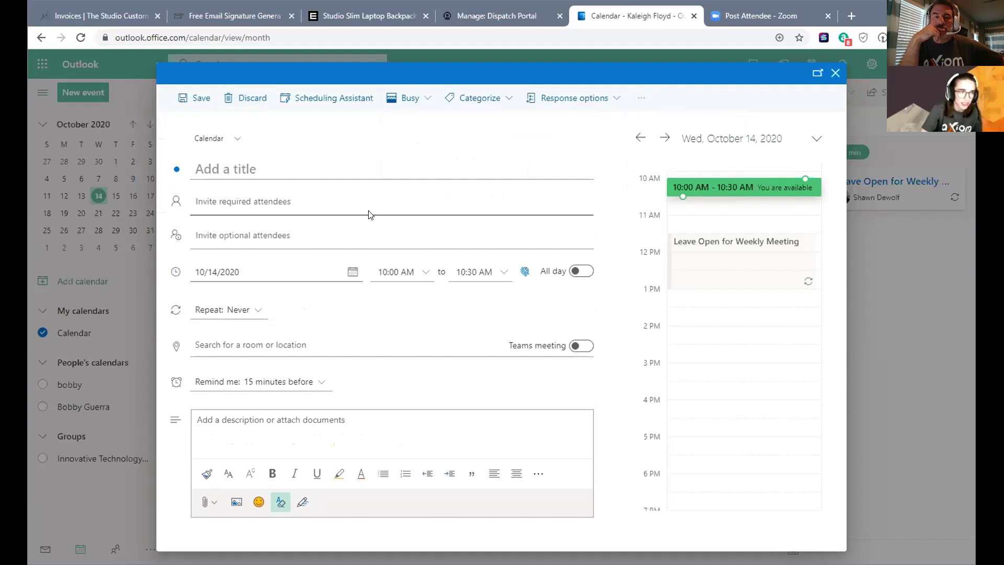
{"action": "left_click", "coordinate": [368, 205]}
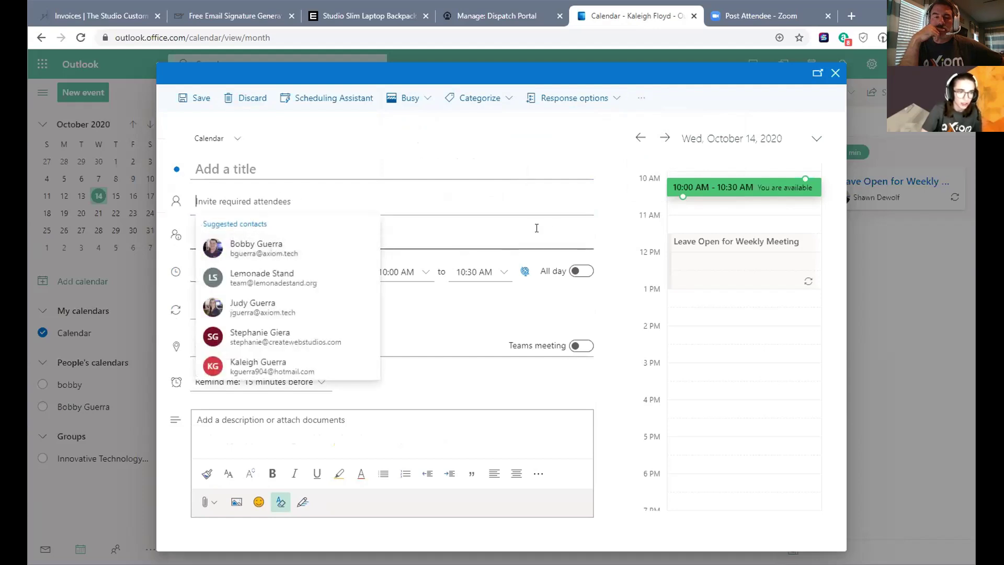
{"action": "left_click", "coordinate": [533, 235]}
{"action": "left_click", "coordinate": [263, 203]}
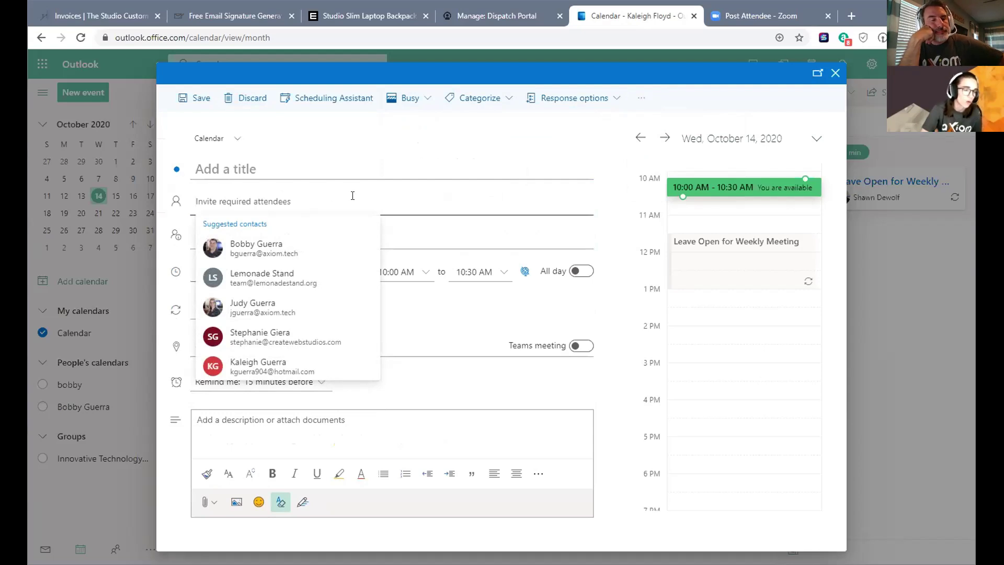
{"action": "left_click", "coordinate": [598, 155]}
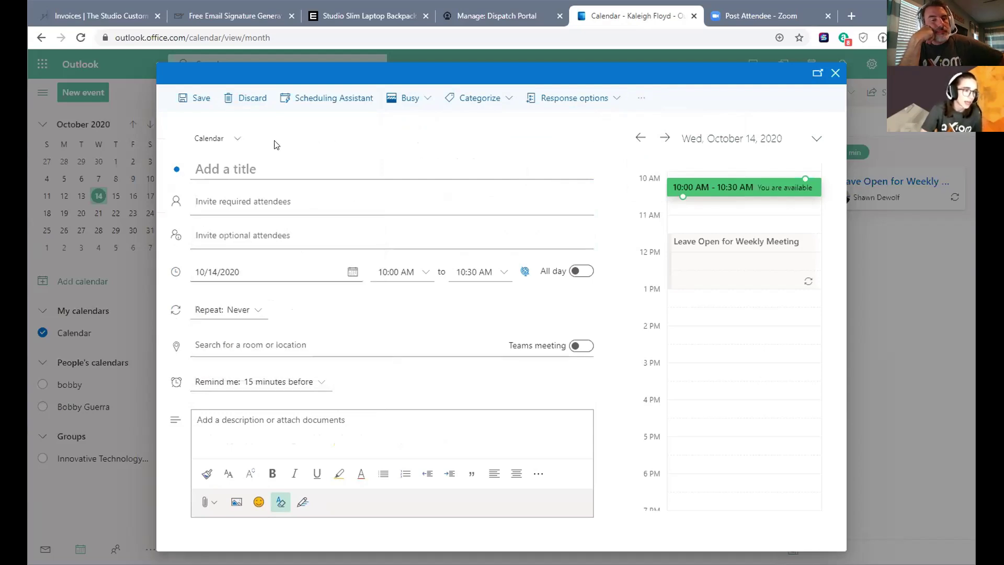
Review which calendars the event can be assigned to, keep the current one, and discard the event.
{"action": "left_click", "coordinate": [233, 140]}
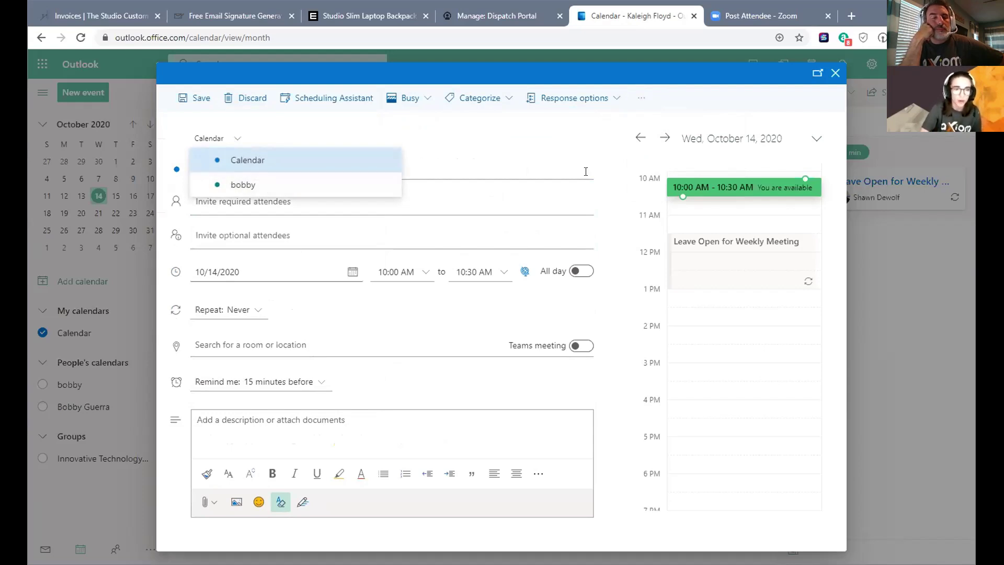
{"action": "left_click", "coordinate": [594, 155]}
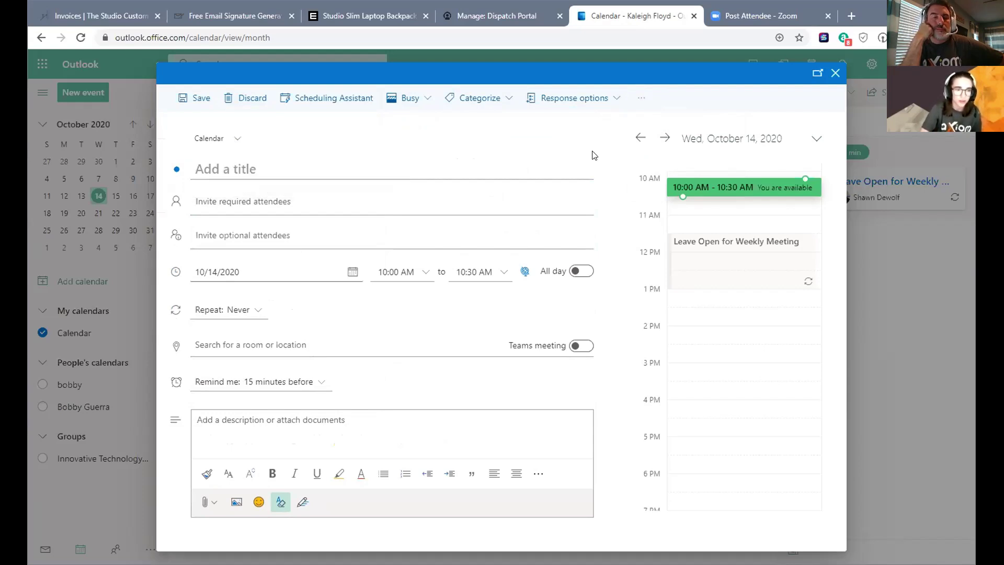
{"action": "left_click", "coordinate": [834, 73]}
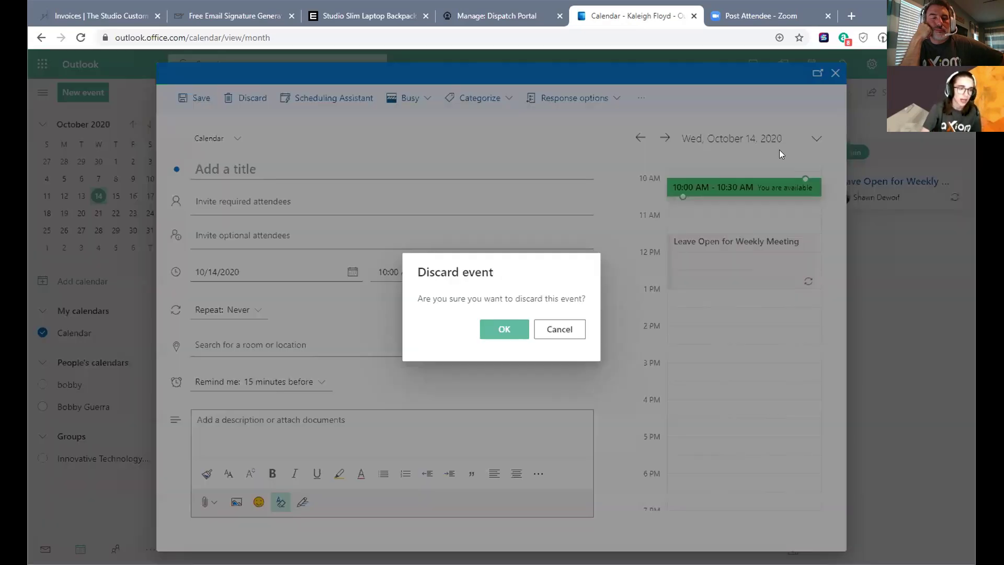
{"action": "left_click", "coordinate": [495, 329]}
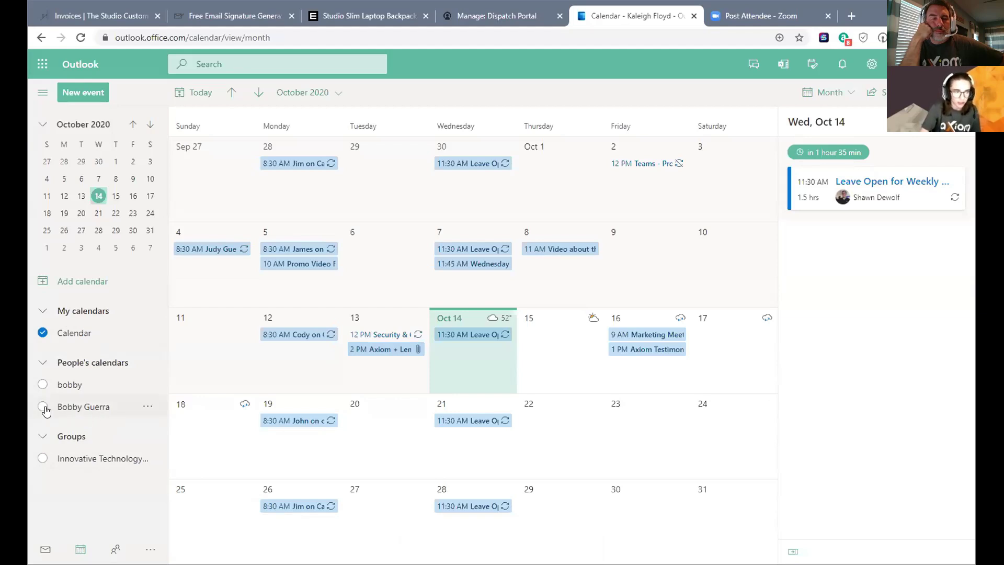
Review the options for adding a calendar, such as personal, directory, web and file sources, and close them without adding one.
{"action": "left_click", "coordinate": [92, 282]}
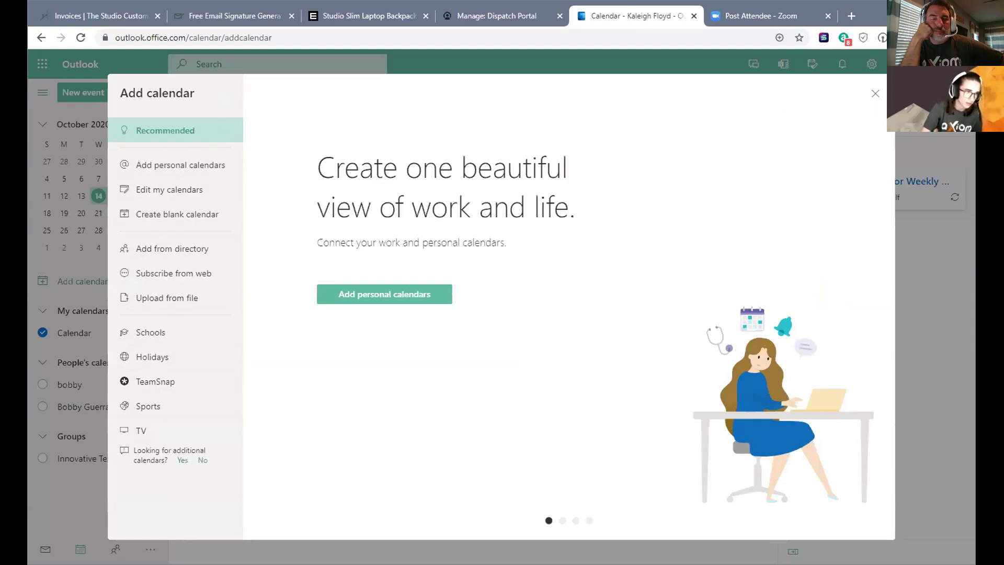
{"action": "left_click", "coordinate": [875, 94]}
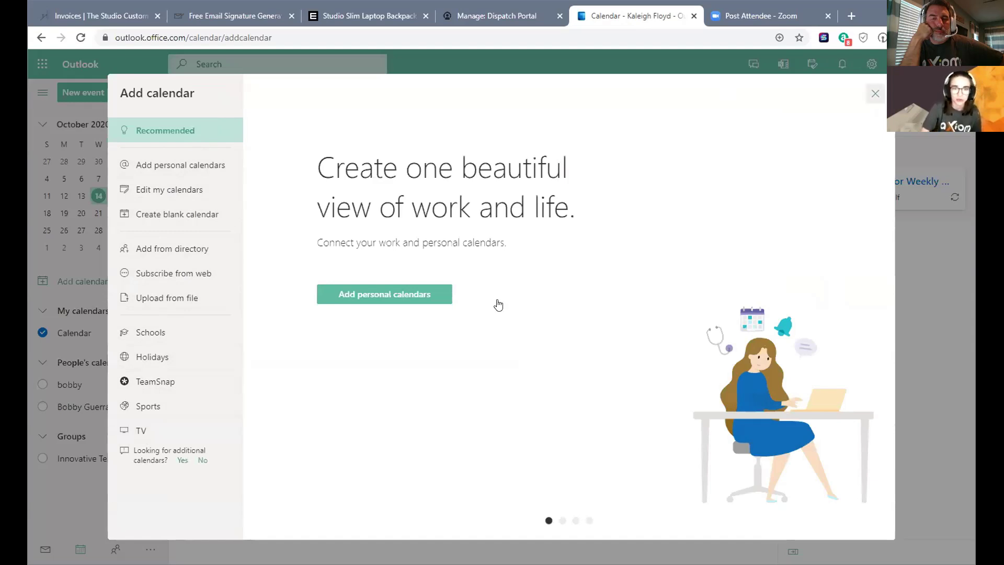